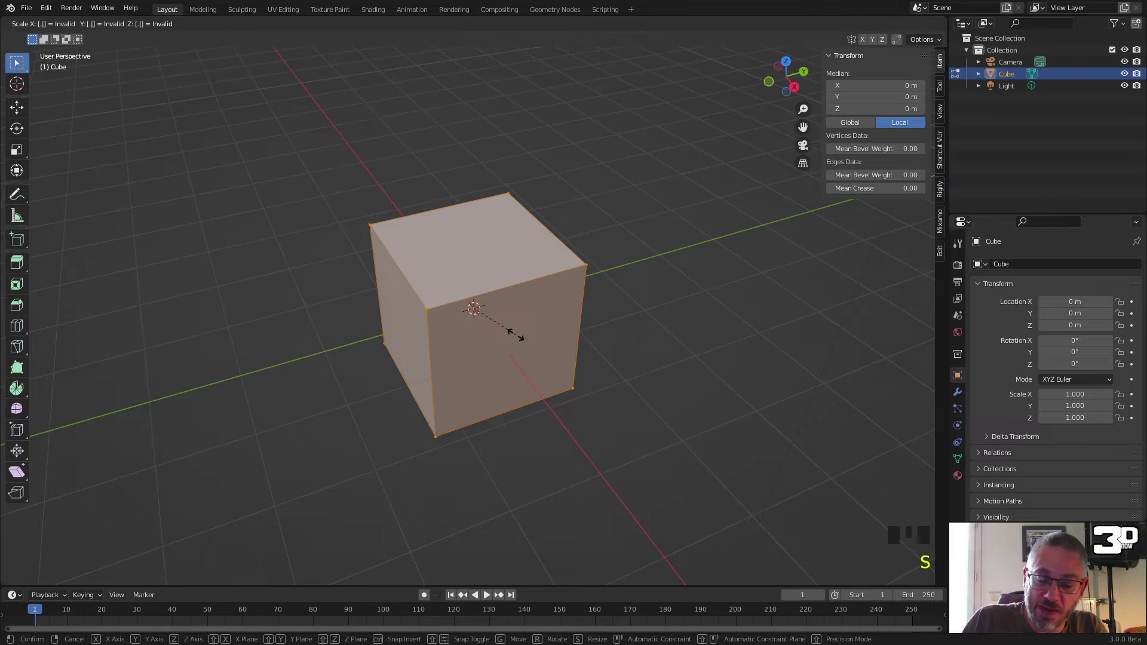
Step: Scale the whole cube mesh to half its size and move it up 0.5 m along Z
left_click(515, 335)
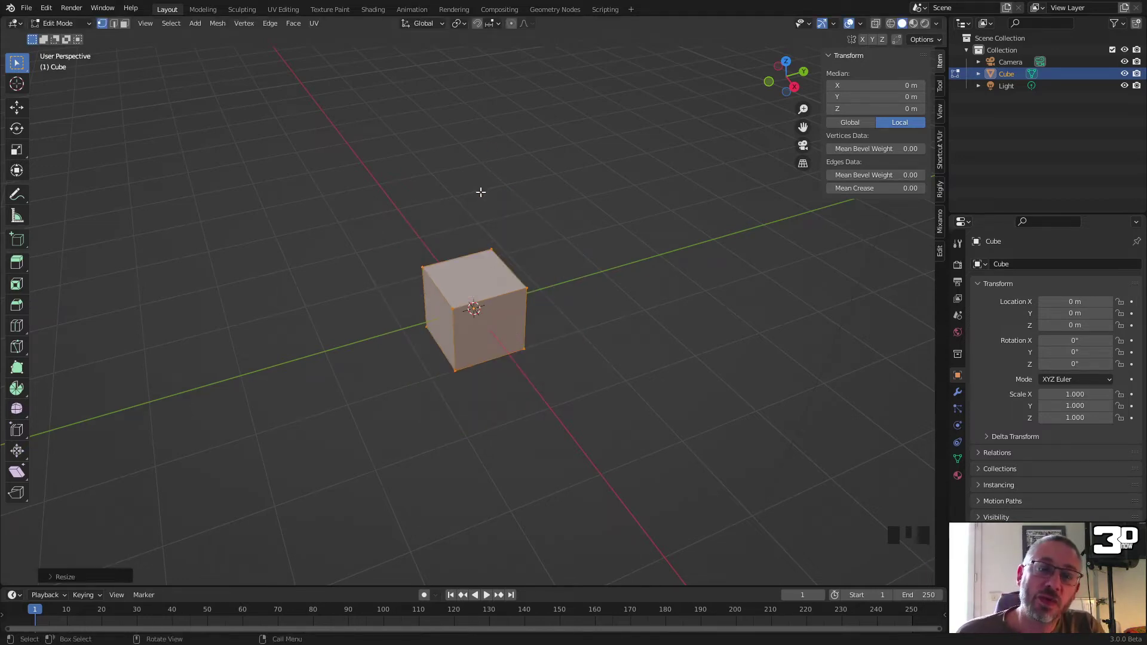
key("g")
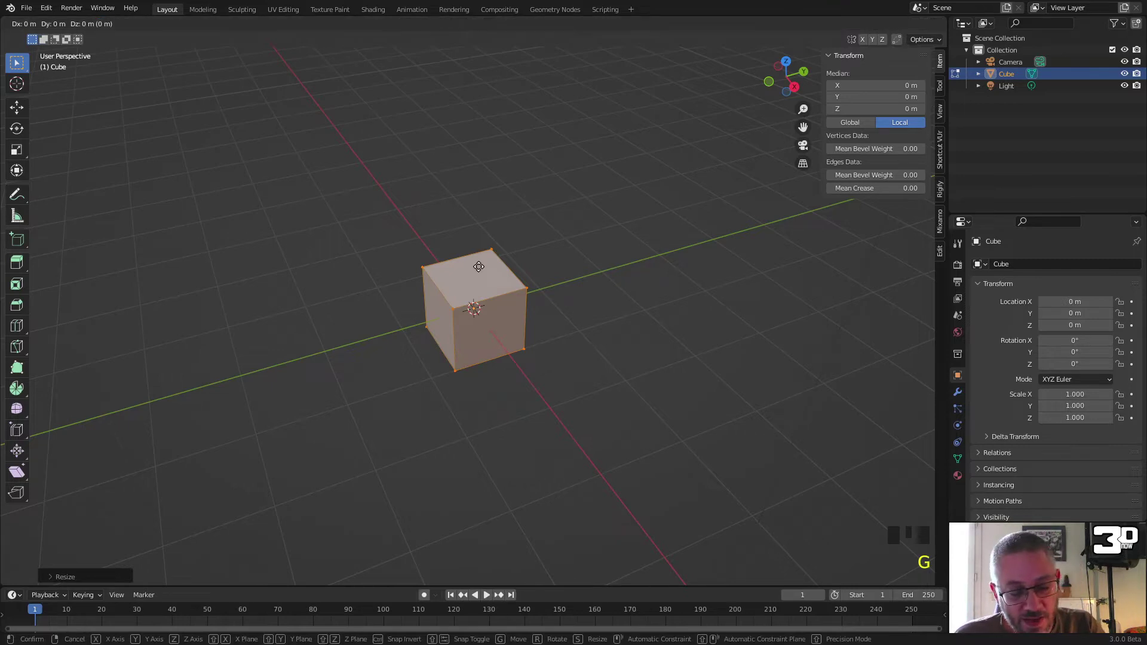
type("z")
type(".")
type("5")
key("Return")
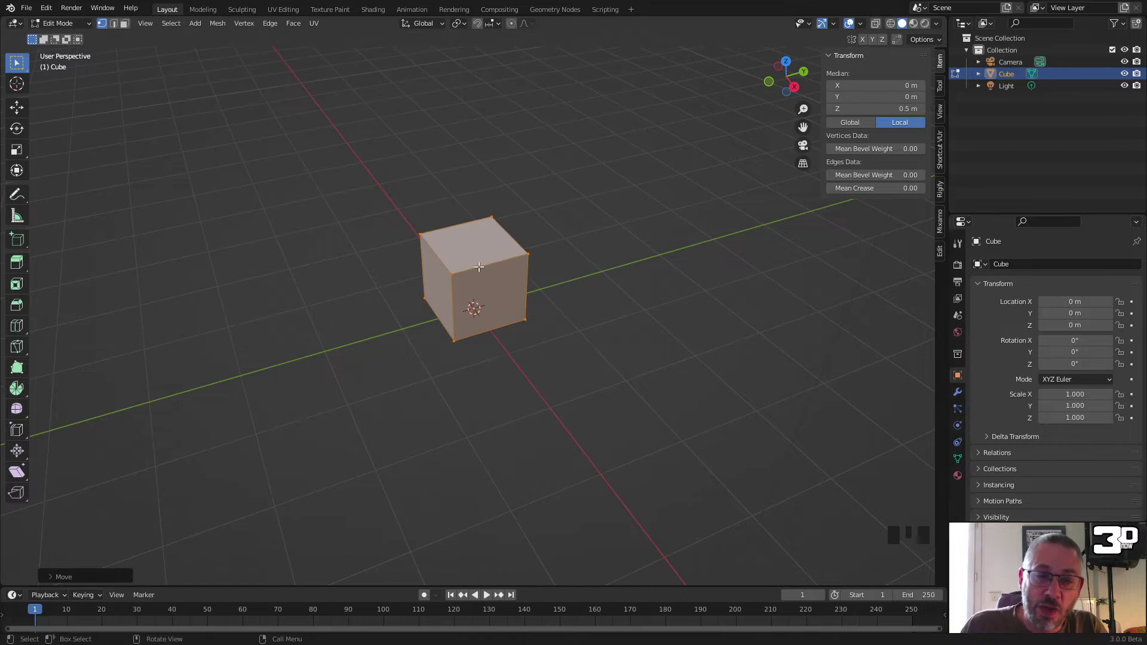
Step: Edge-slide the cube's top front edge toward the back along the top face, to about Y 0.35 m
scroll(481, 307, "up", 6)
middle_click_drag(481, 307, 512, 295)
scroll(505, 299, "down", 4)
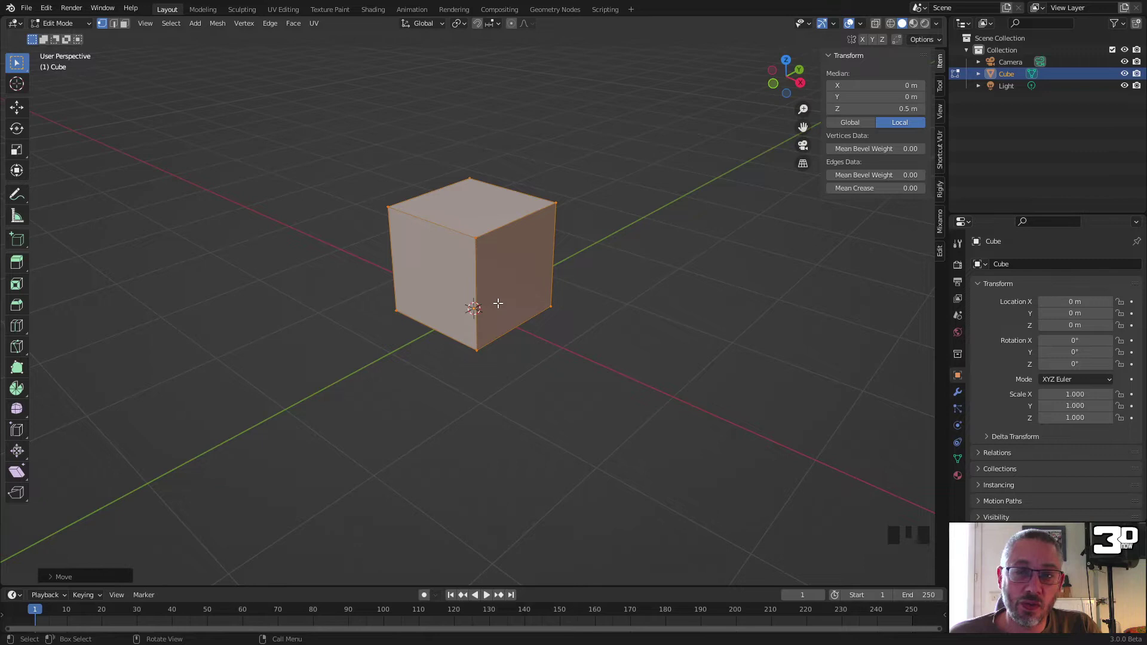
middle_click_drag(498, 304, 462, 339)
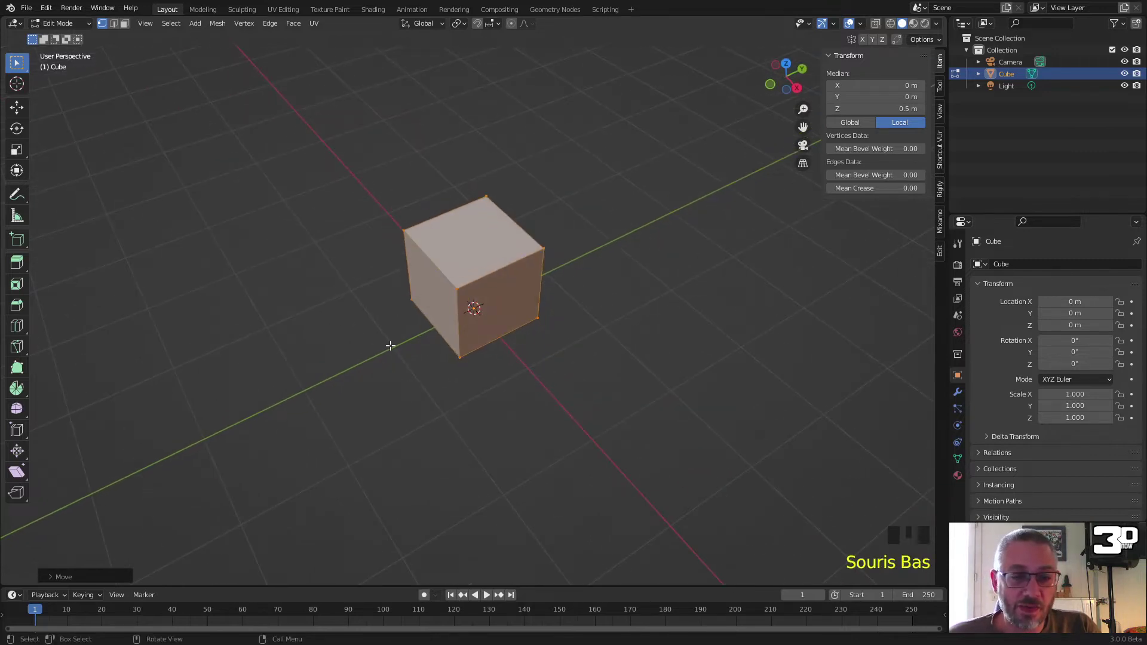
left_click(114, 23)
left_click(431, 259)
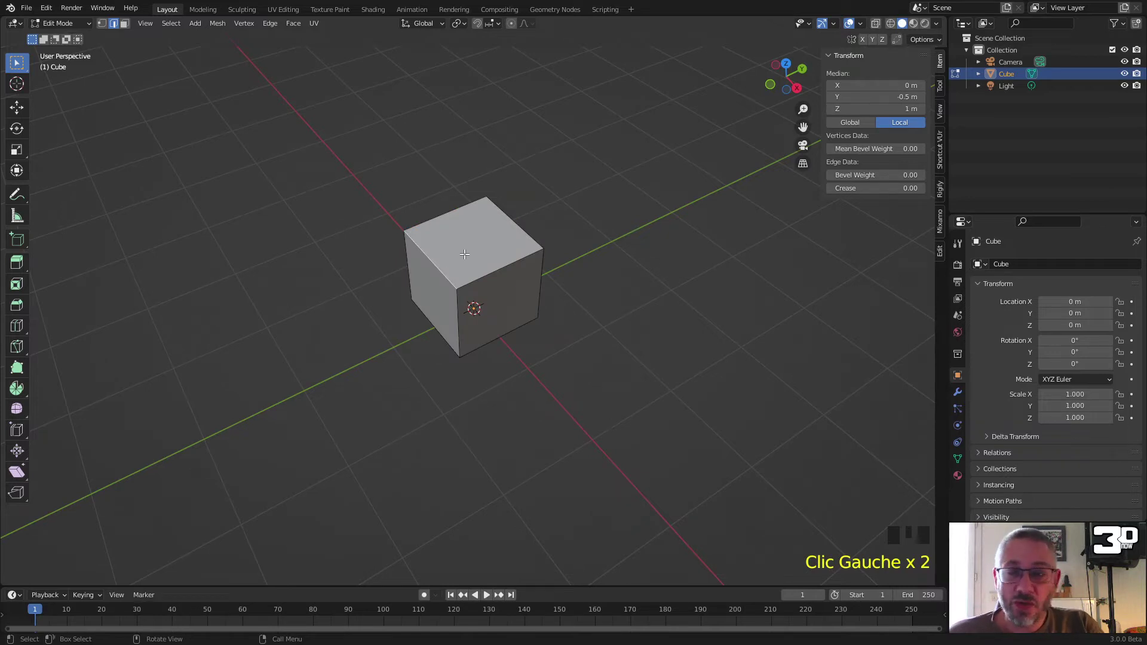
key("g")
key("g")
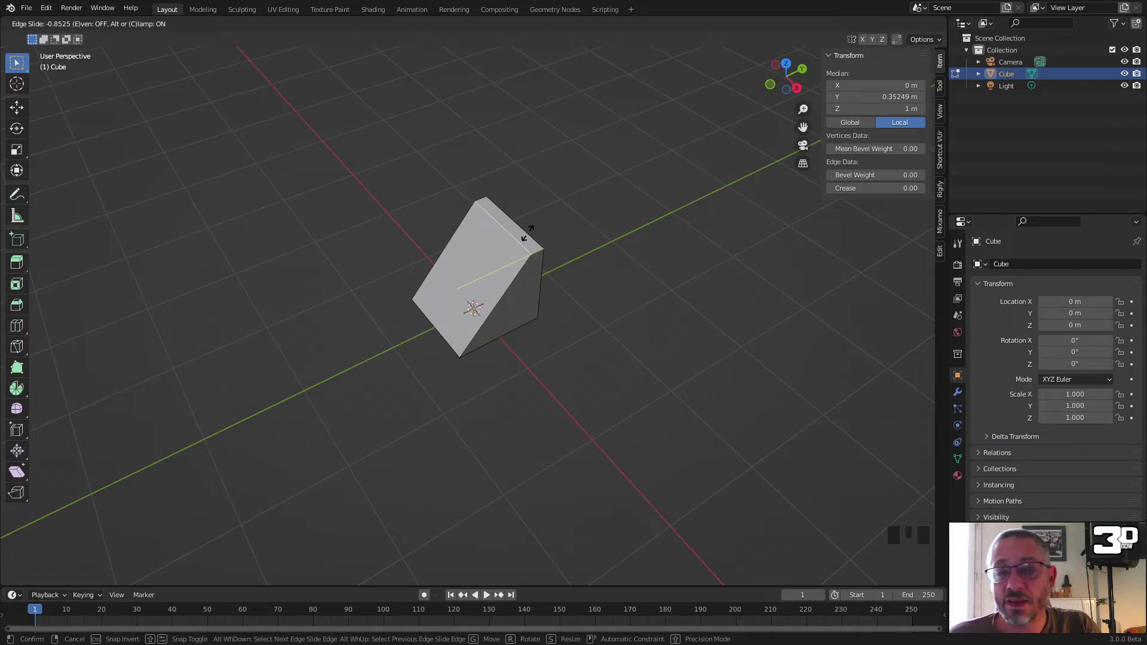
left_click(529, 233)
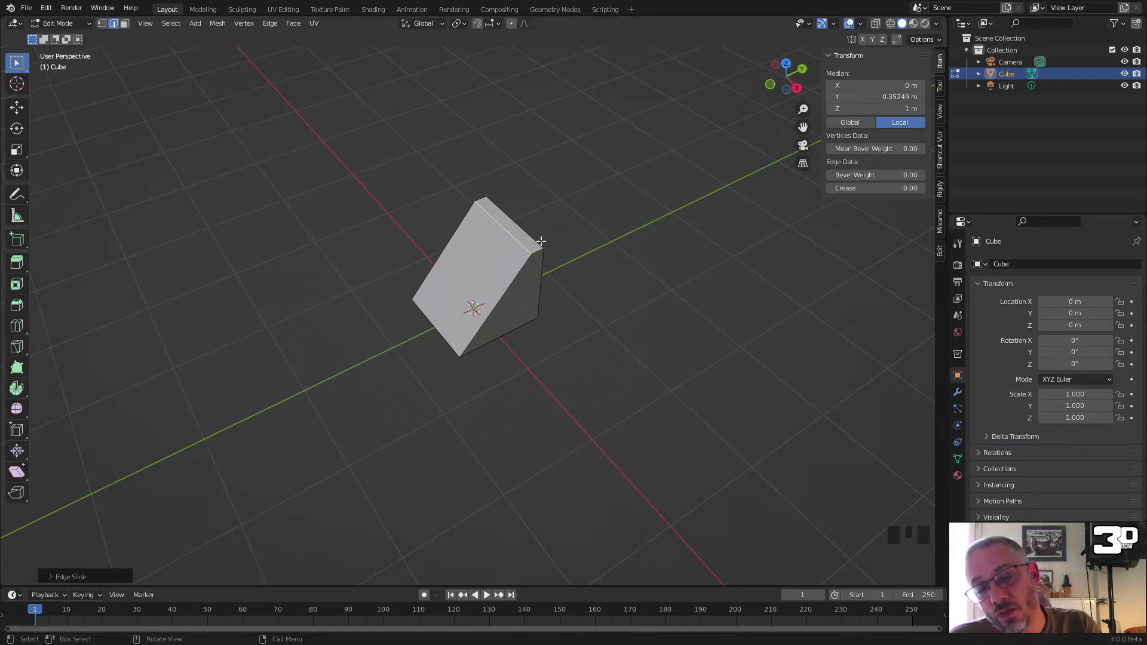
Step: Edge-slide the bottom front edge toward the back to about Y 0.27 m, leaving a thin upright slab
left_click(454, 345)
key("g")
key("g")
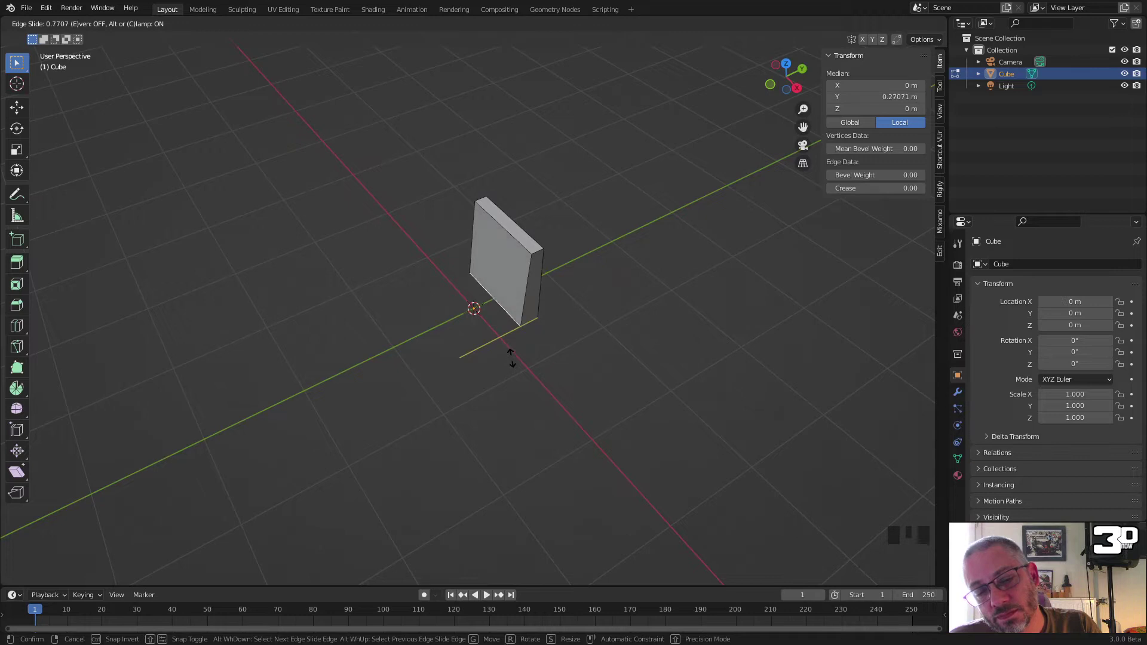
left_click(511, 357)
Step: Move the slab's bottom back edge slightly forward along Y to about 0.47 m
middle_click_drag(543, 328, 513, 310)
left_click(572, 321)
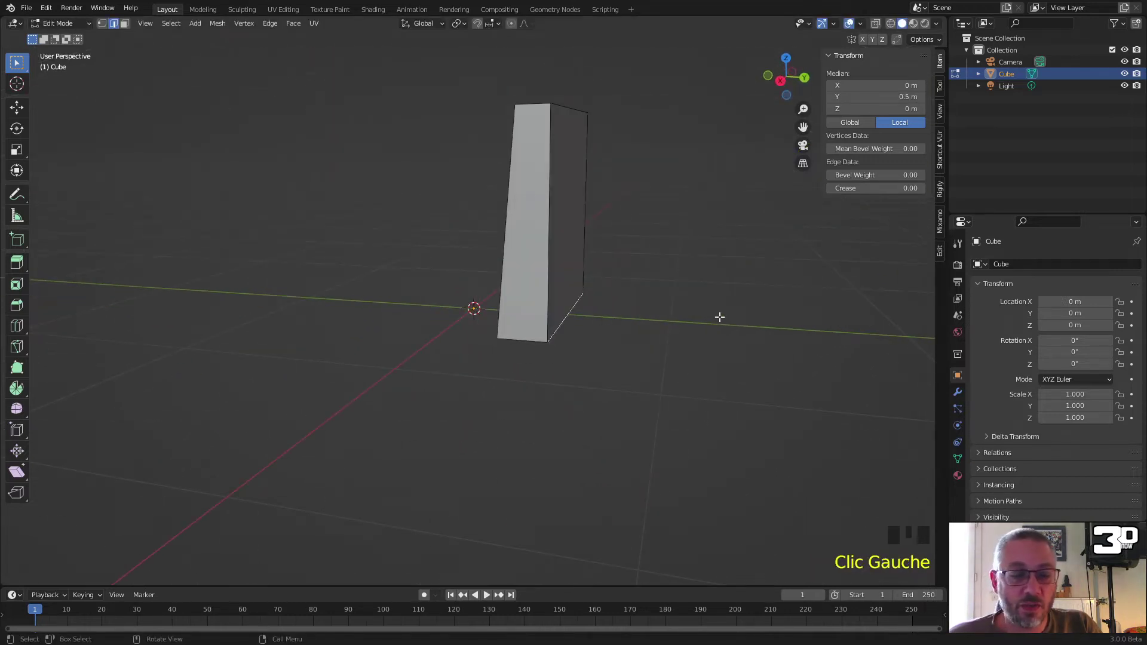
key("g")
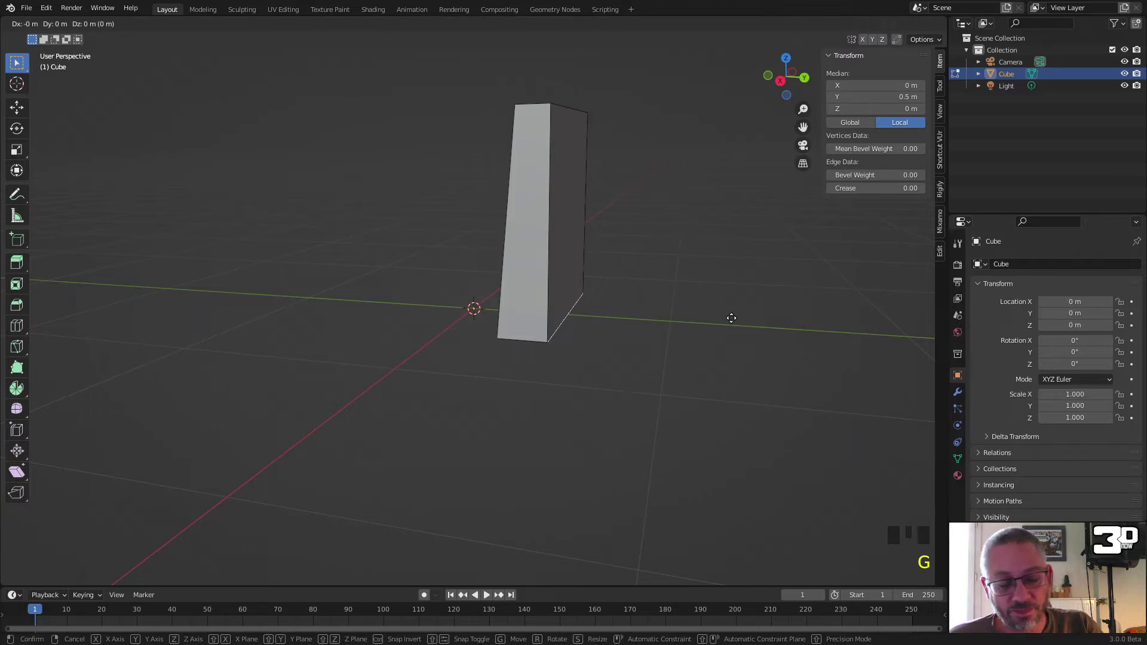
key("y")
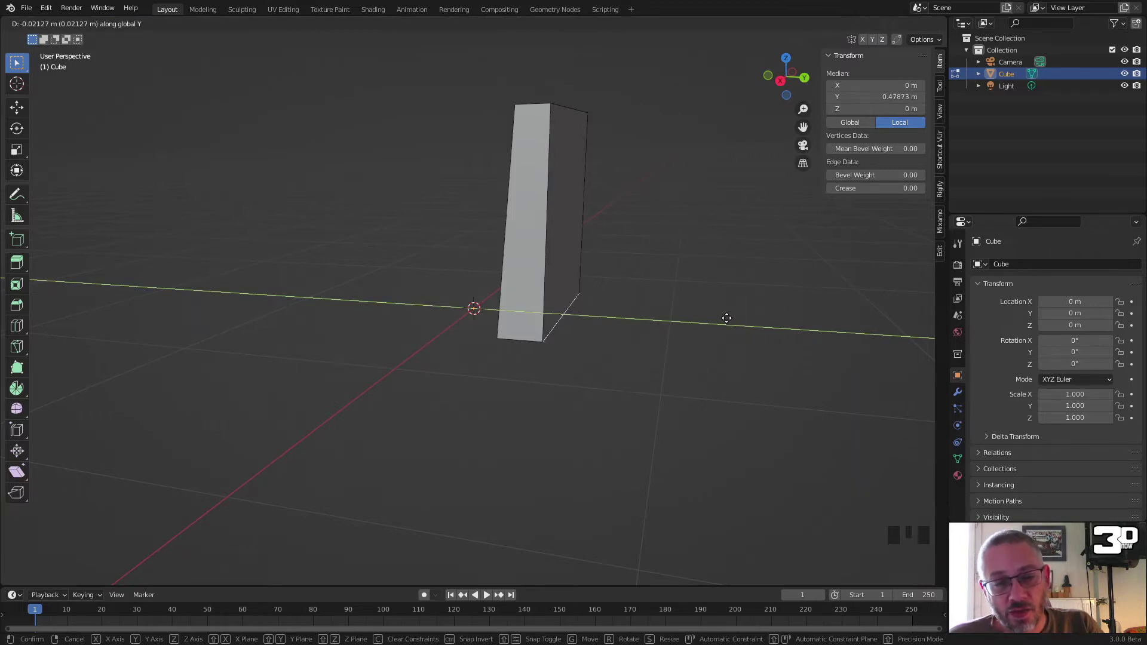
left_click(725, 318)
Step: Move the slab's bottom front edge forward along Y to about 0.23 m, so the base is thicker than the top
middle_click_drag(609, 327, 583, 326)
left_click(521, 304)
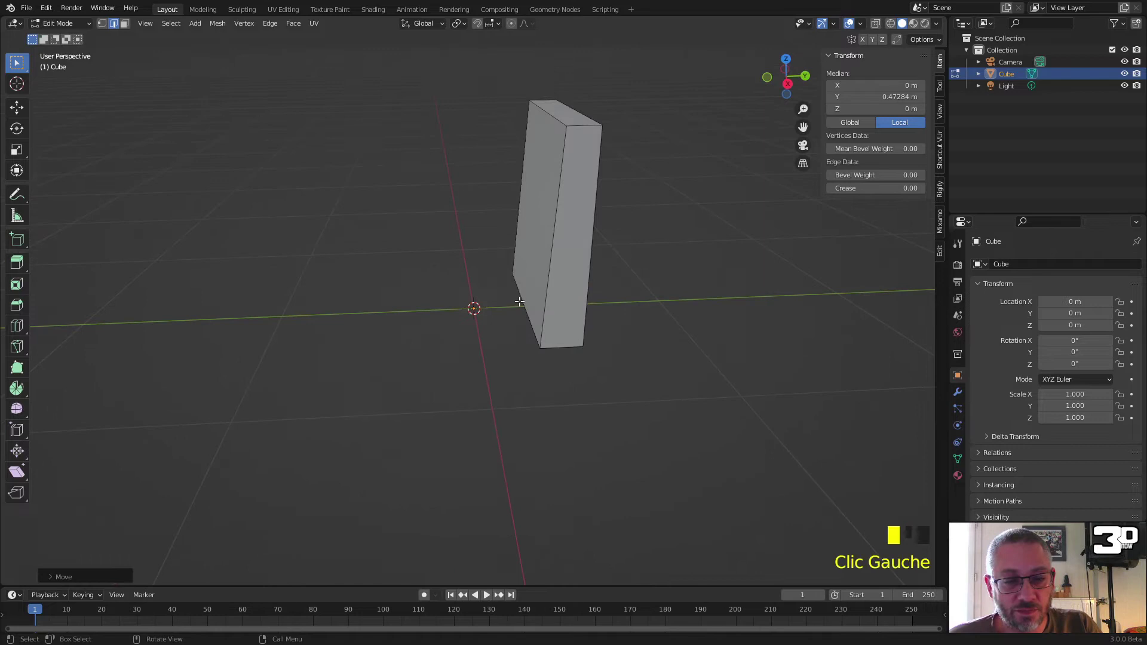
key("g")
key("y")
left_click(589, 325)
Step: Select the entire slab mesh and scale it along X to a width of about 0.76 m
middle_click_drag(588, 326, 623, 291)
scroll(556, 303, "up", 3)
scroll(556, 304, "up", 1)
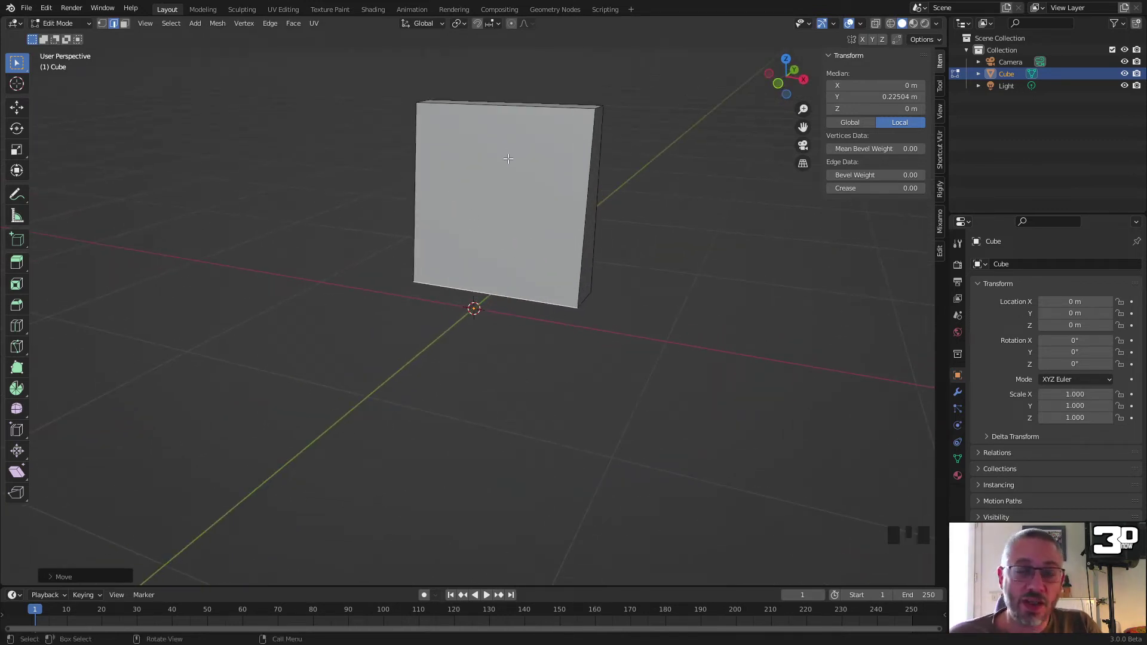
key("a")
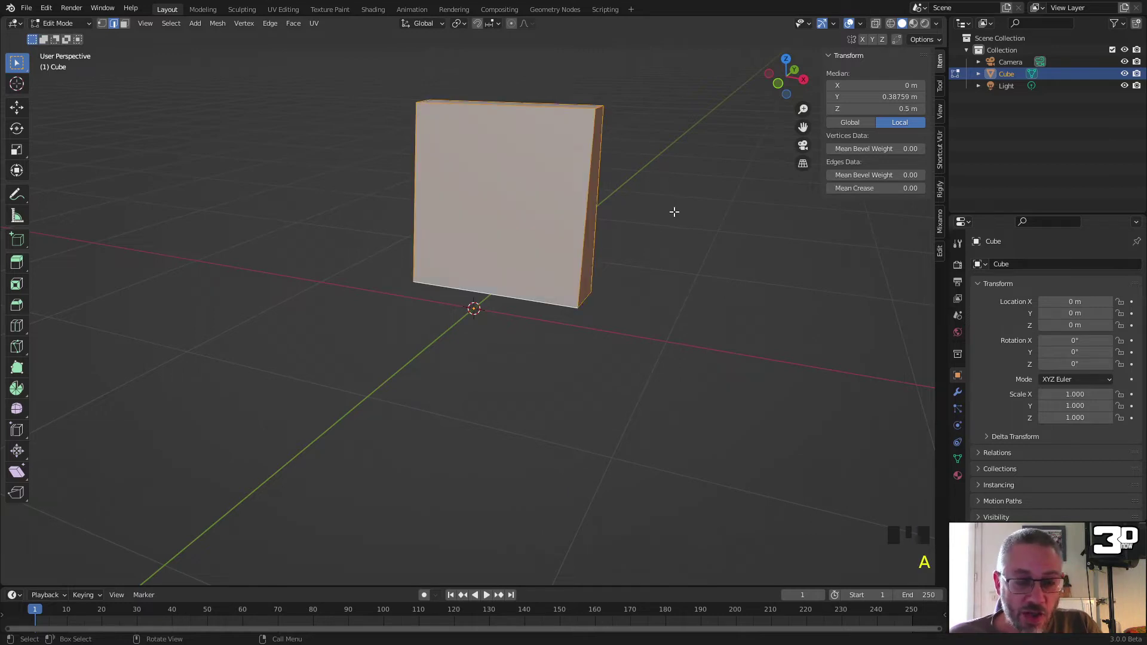
key("s")
key("x")
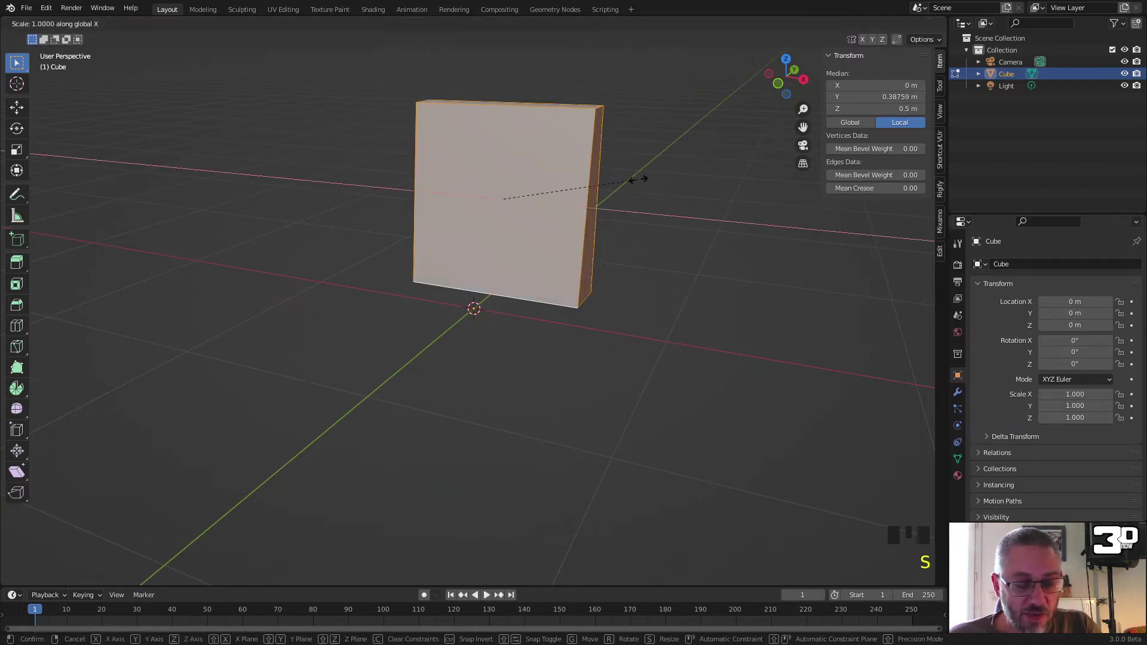
left_click(608, 187)
middle_click_drag(613, 210, 540, 197)
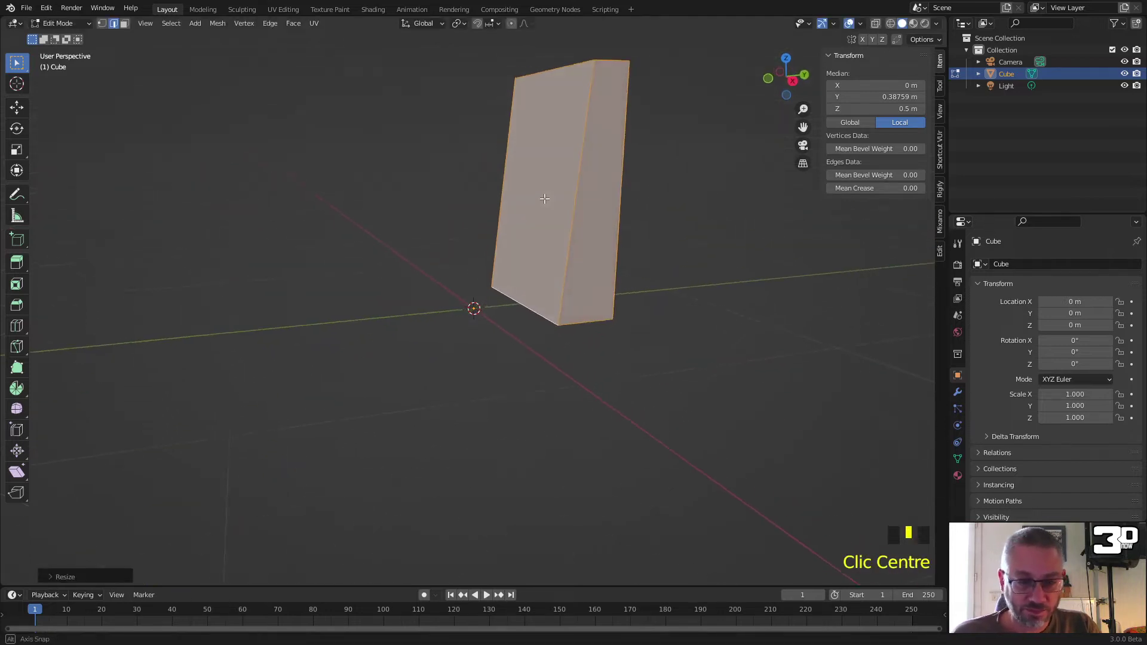
Step: Return to Object Mode, add a new cube as a separate object, and enter Edit Mode on it
left_click(394, 247)
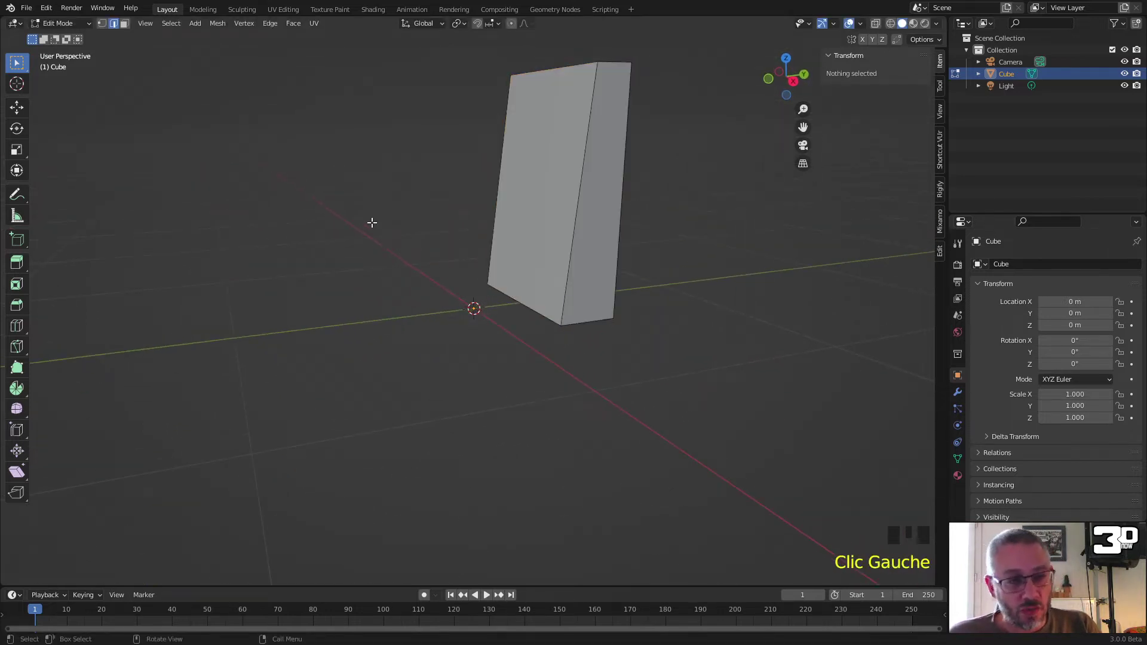
left_click(194, 24)
left_click(44, 23)
left_click(44, 23)
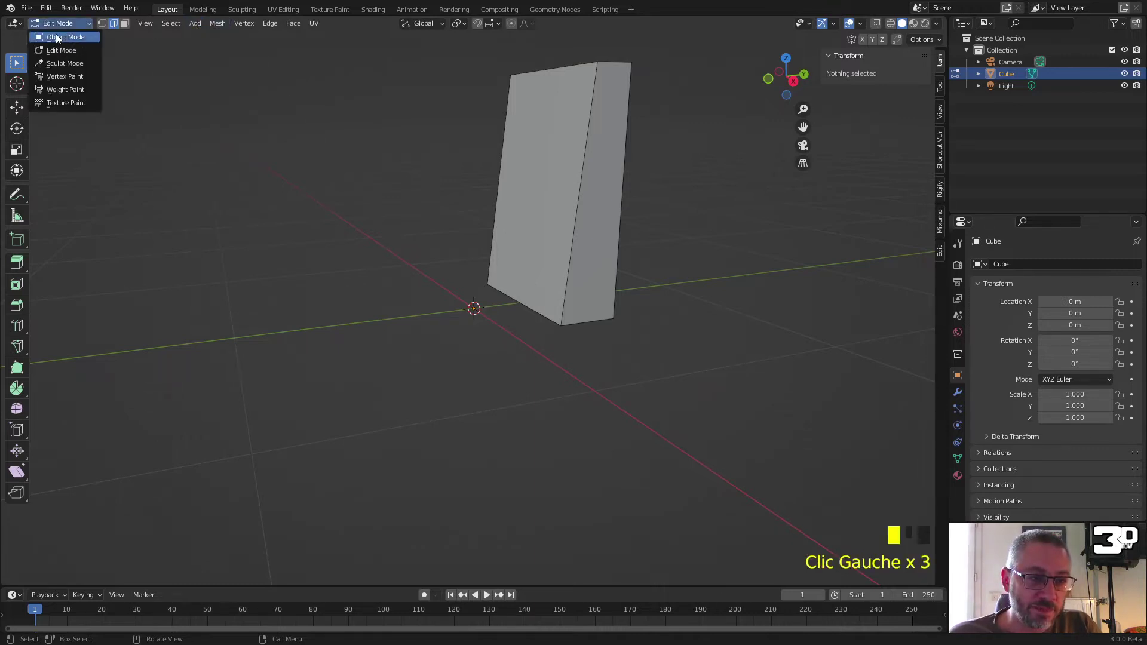
left_click(56, 34)
left_click(158, 23)
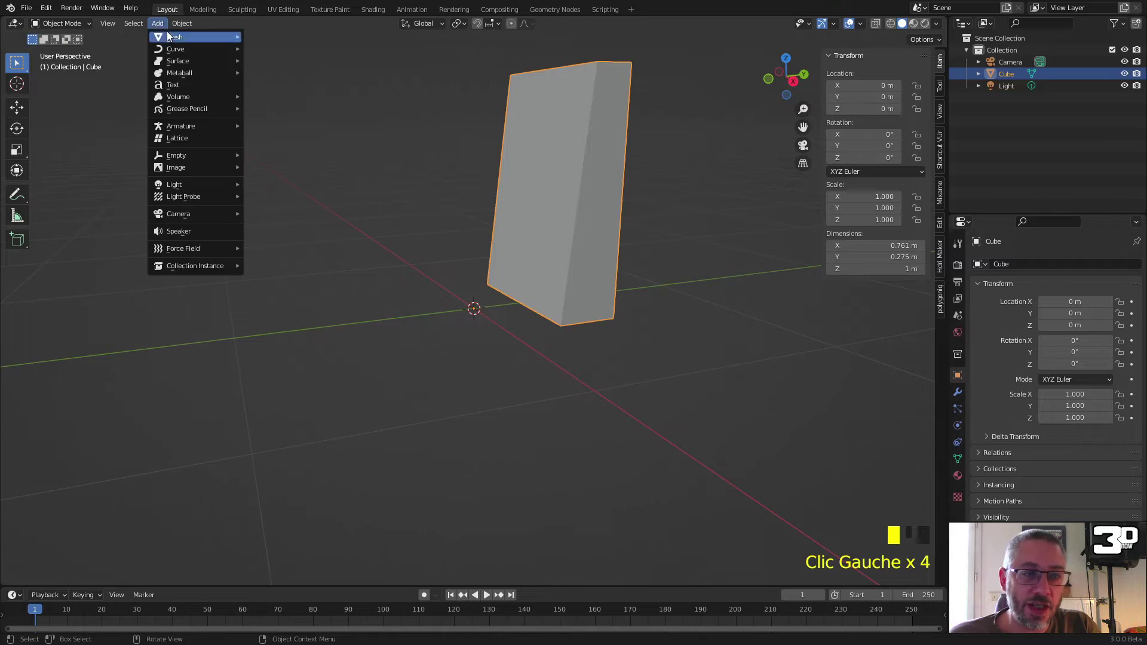
mouse_move(167, 34)
left_click(289, 49)
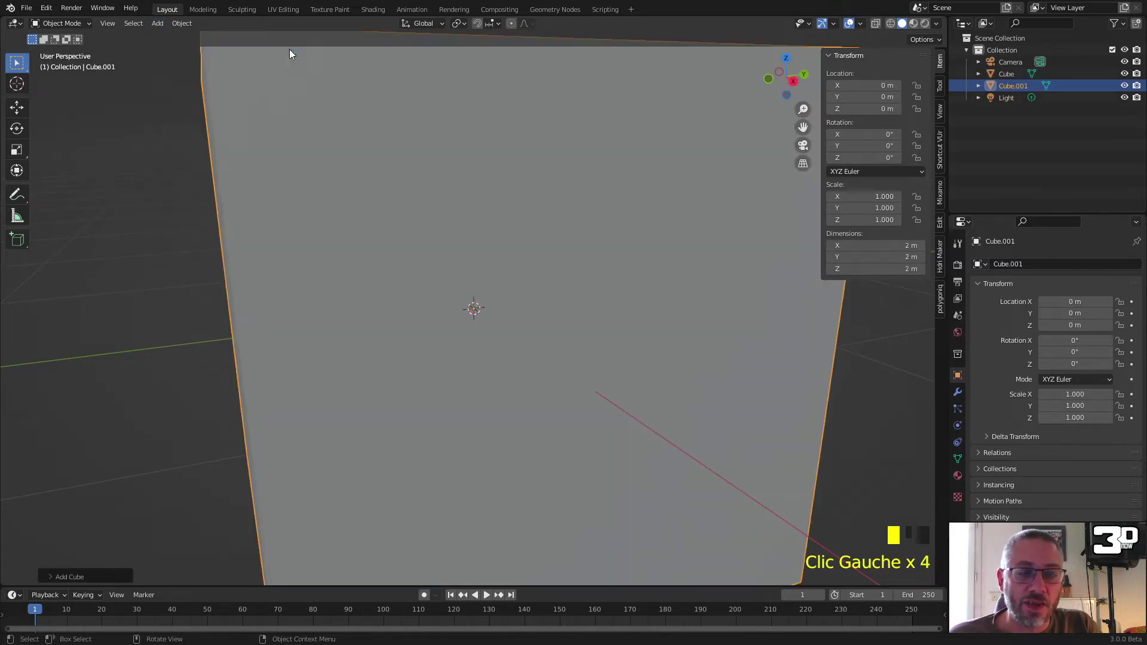
scroll(403, 160, "down", 4)
key("Tab")
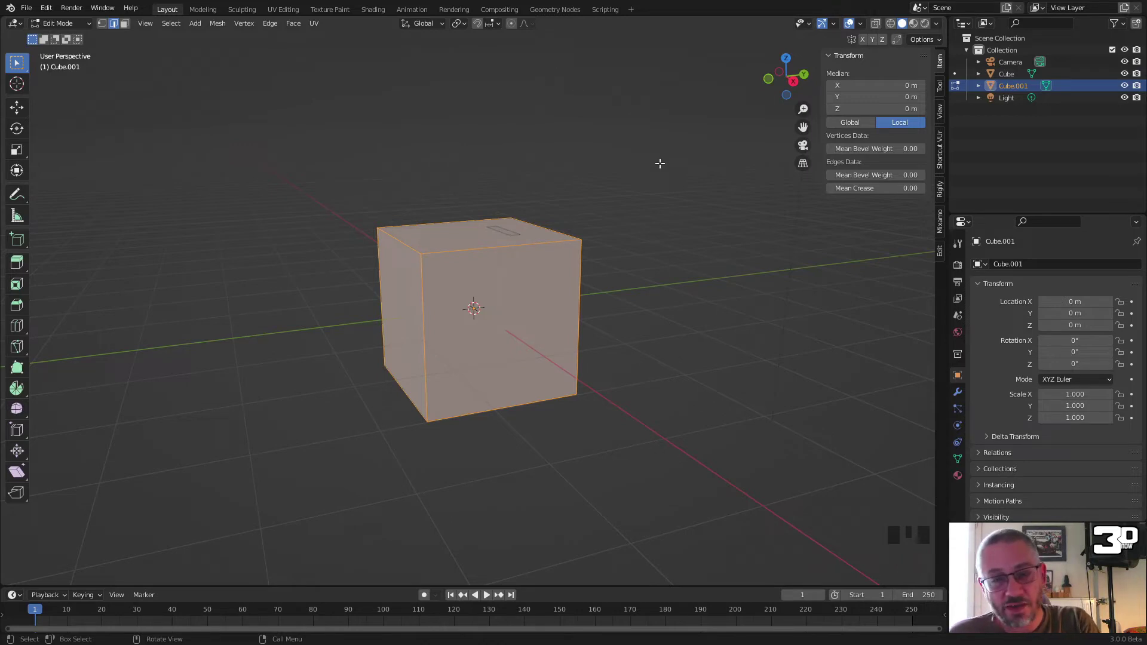
Step: Enable X-ray in the right orthographic view and flatten the new cube along Z to about 0.25 m thick
left_click(794, 83)
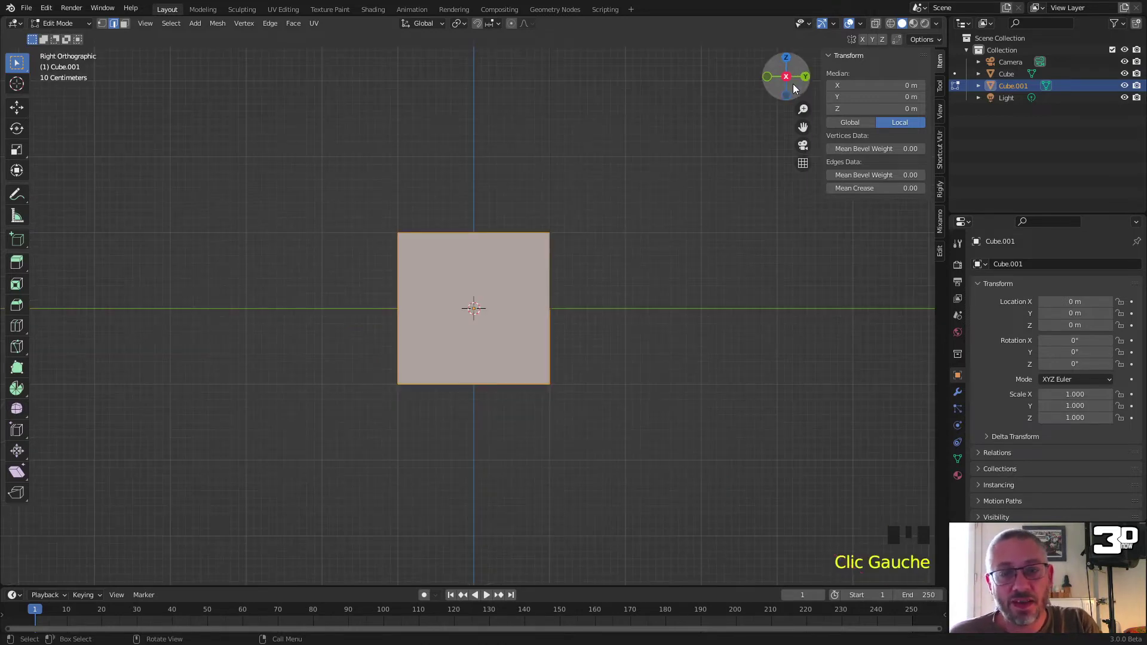
left_click(859, 23)
left_click(797, 82)
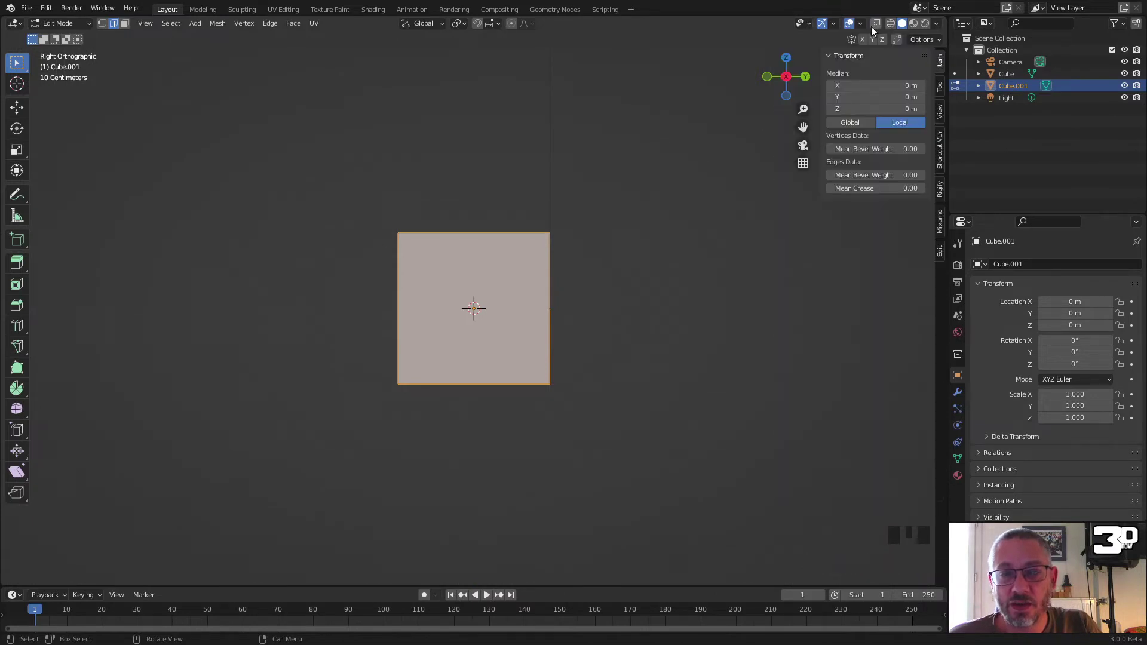
left_click(875, 23)
scroll(516, 304, "up", 4)
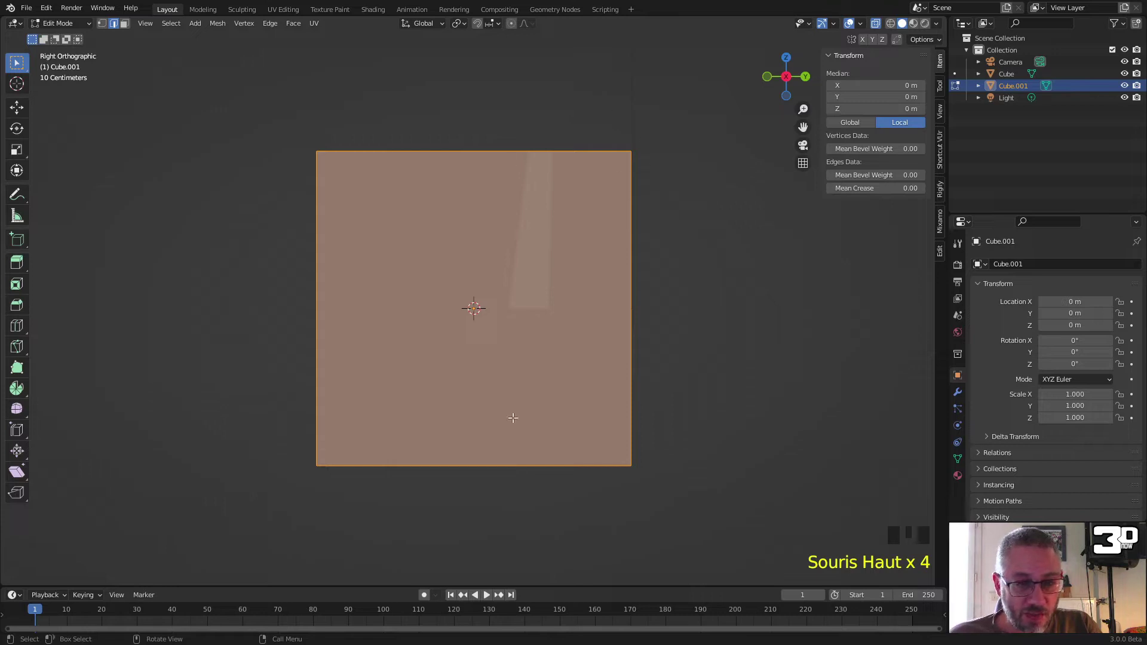
key("s")
key("z")
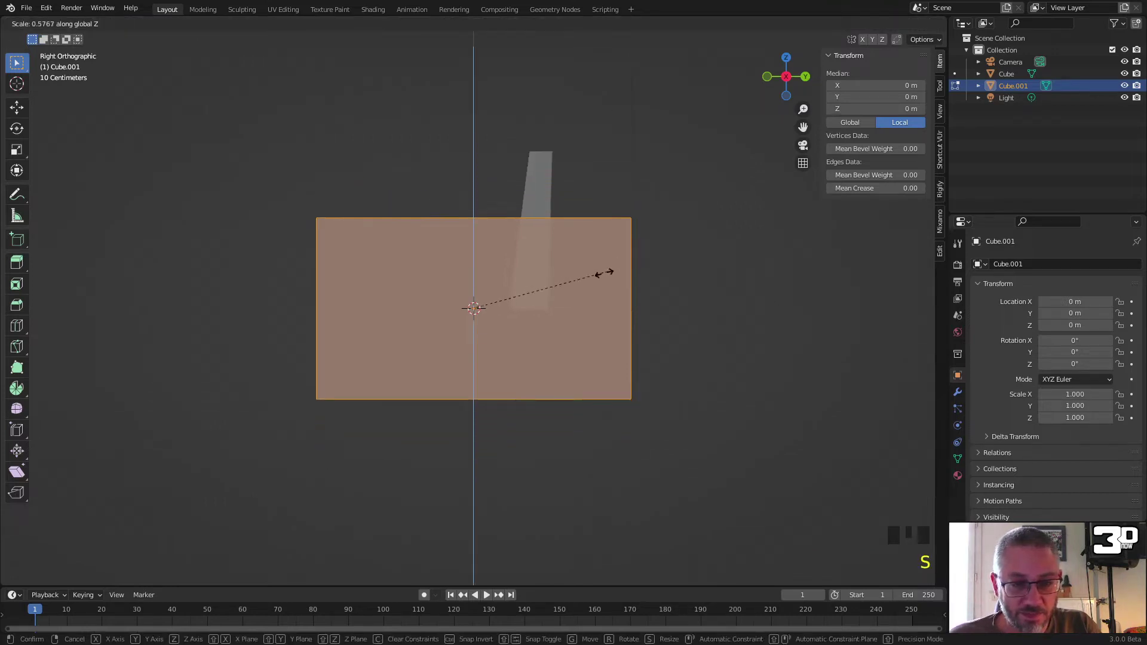
left_click(501, 310)
Step: Move the flat block's back-end vertices along Y to about 0.46 m, near the rear face of the upright slab
key("1")
left_click_drag(669, 365, 608, 246)
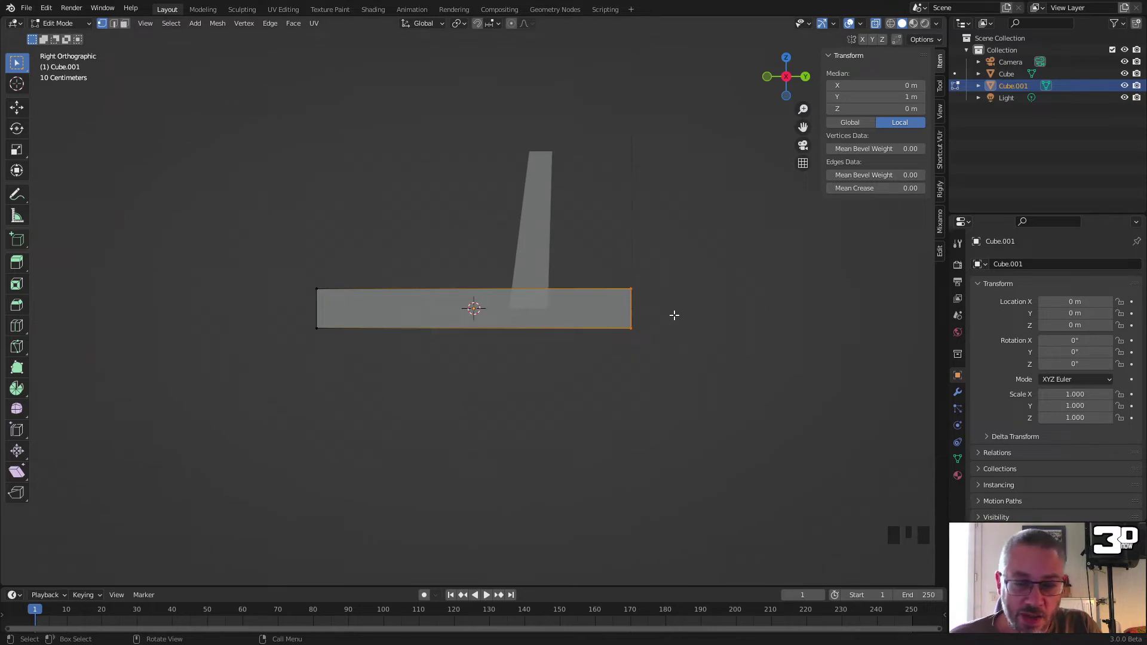
key("g")
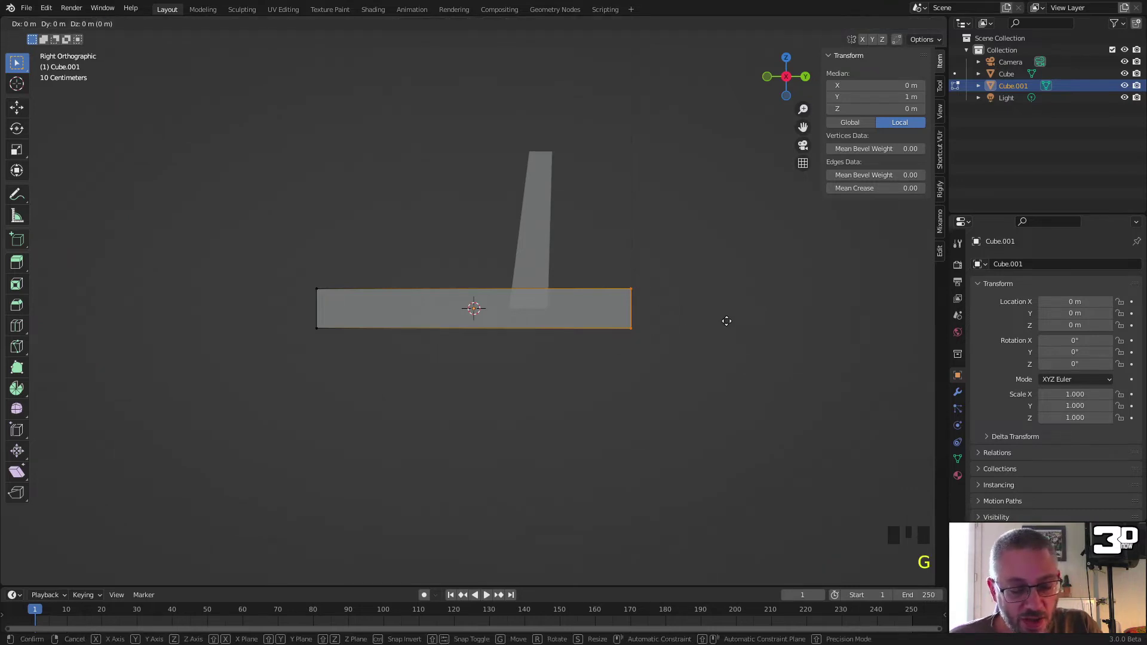
key("y")
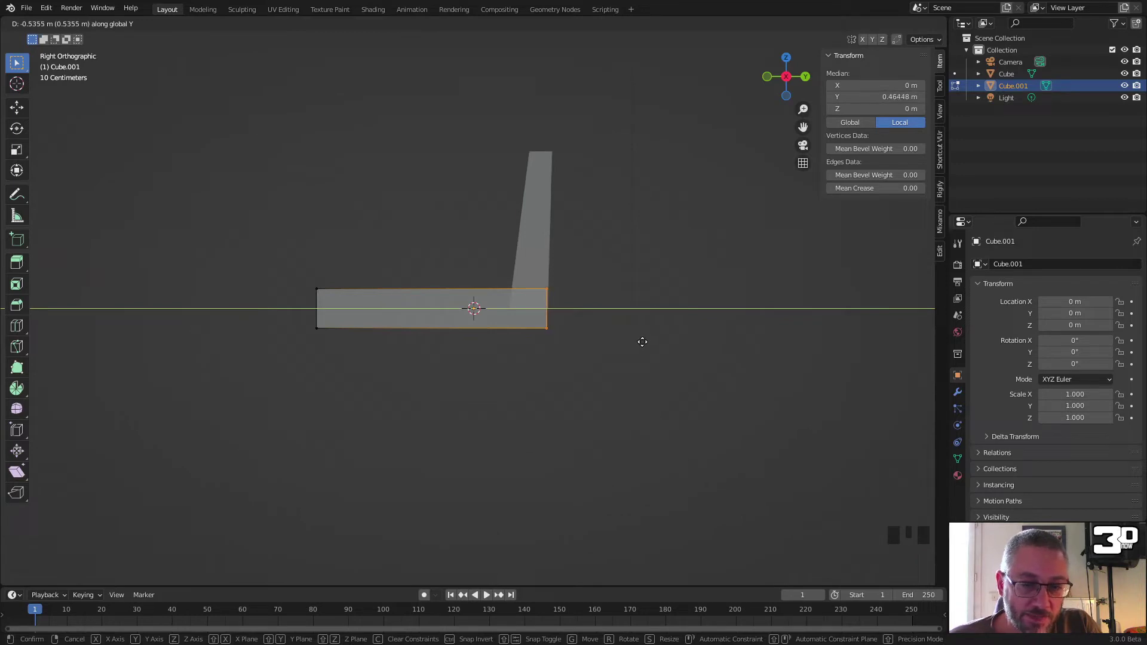
left_click(642, 341)
Step: Move the flat block's front-end vertices inward along Y to about -0.4 m
left_click_drag(250, 264, 351, 353)
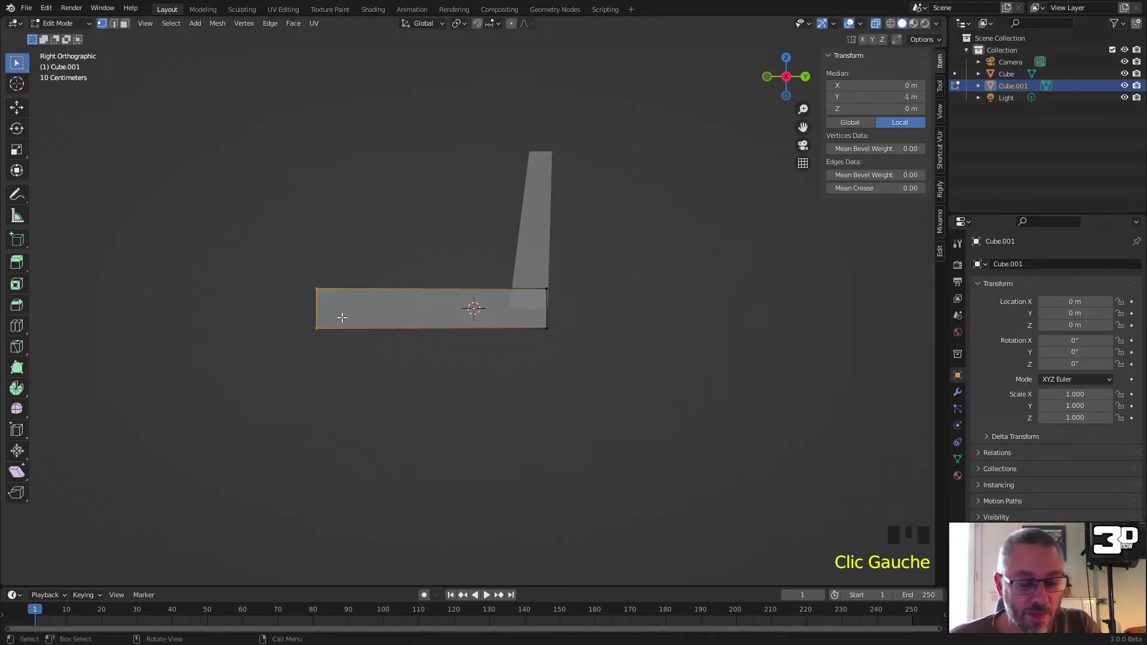
key("g")
key("y")
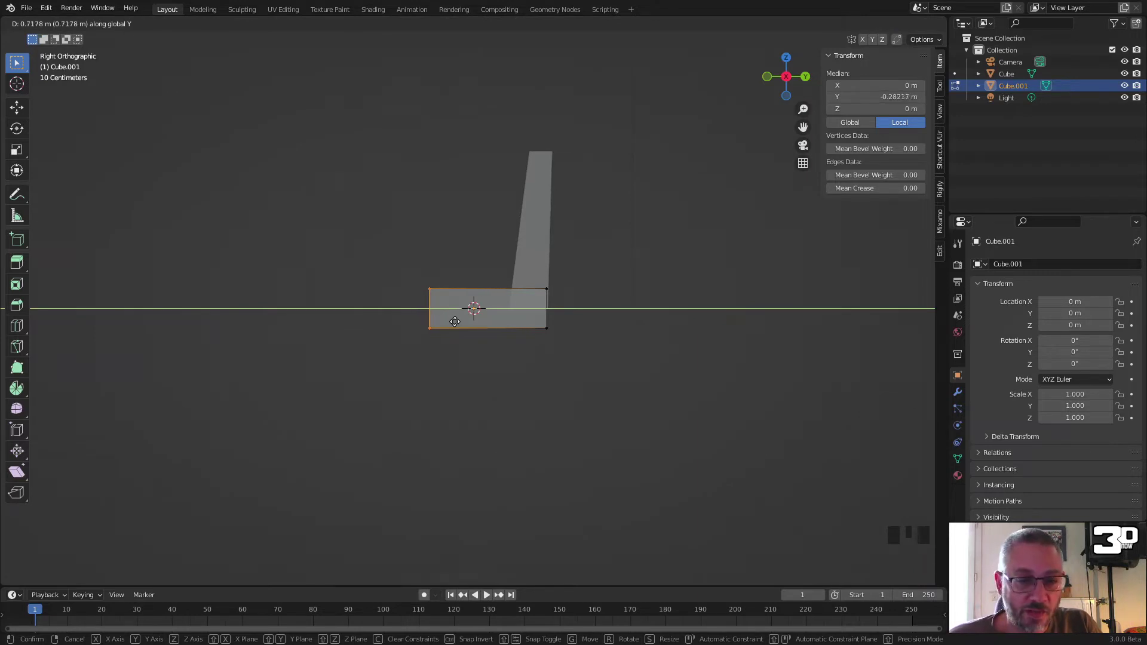
left_click(438, 321)
Step: Raise the flat block's bottom vertices along Z to about -0.008 m, level with the upright slab's base
left_click_drag(586, 347, 353, 320)
key("g")
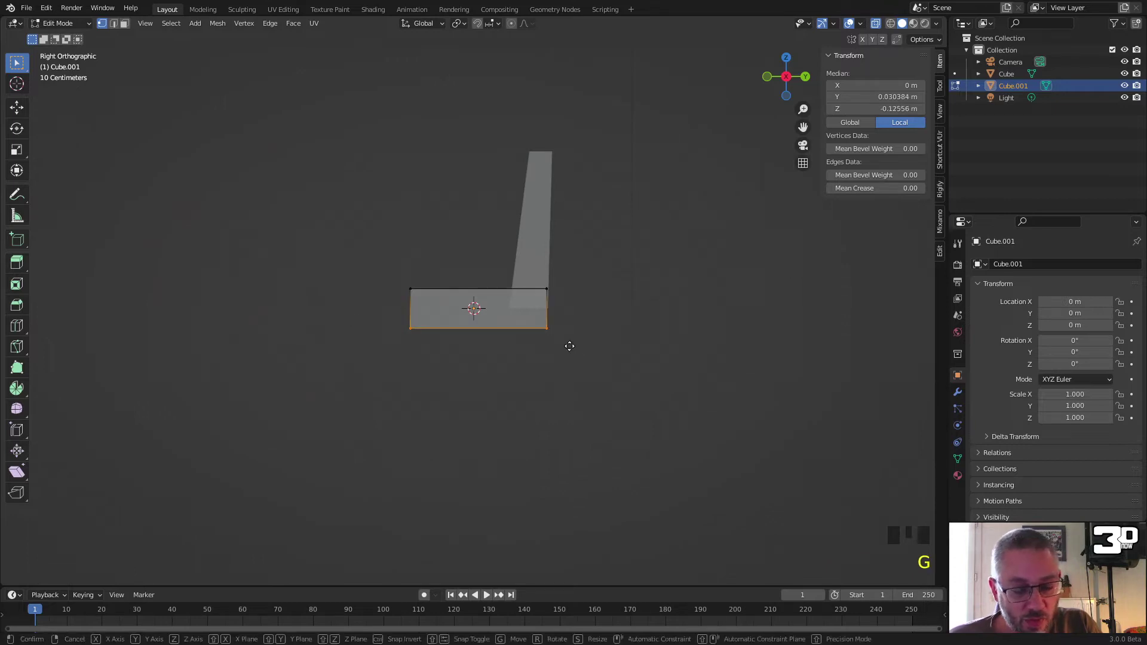
key("z")
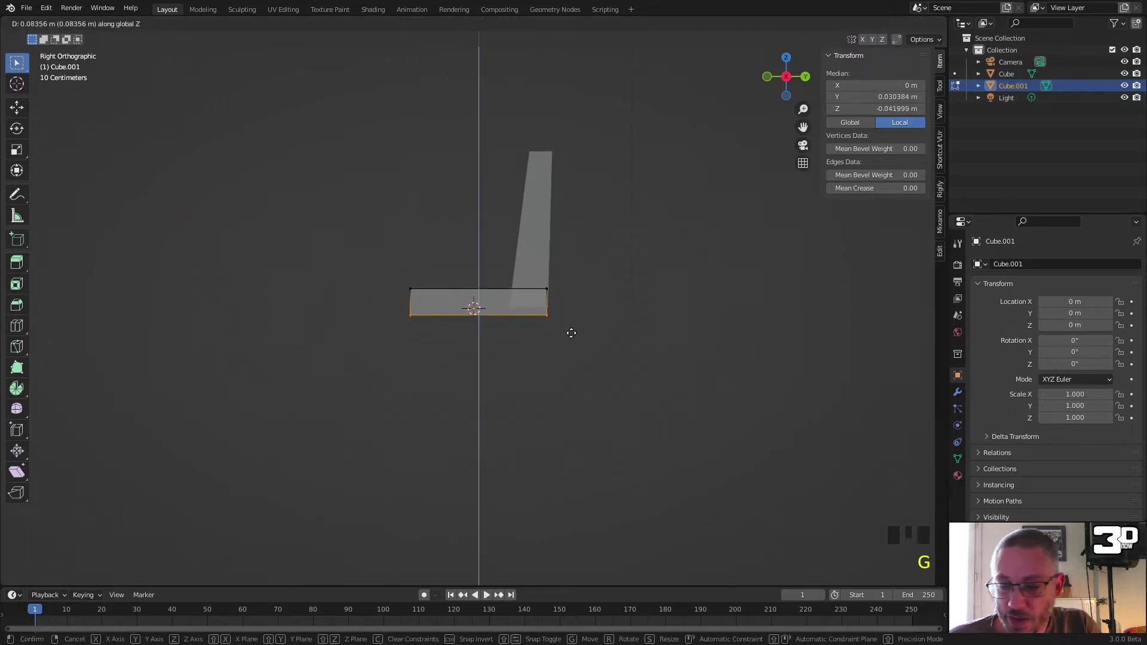
left_click(568, 328)
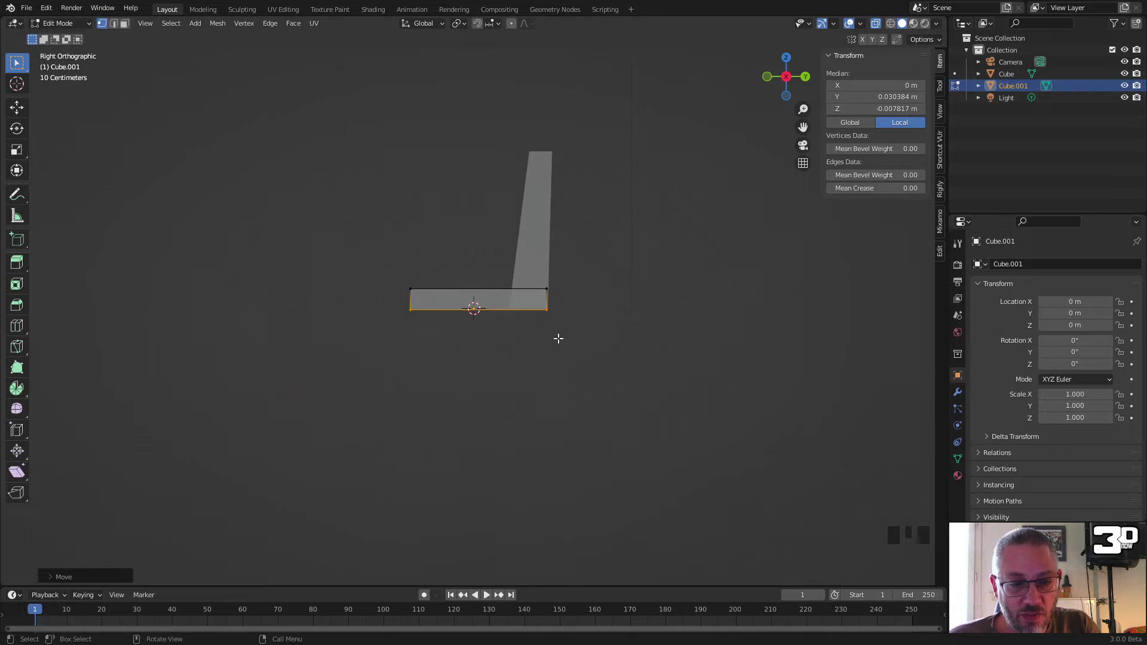
key("Tab")
middle_click_drag(507, 331, 637, 386)
key("Tab")
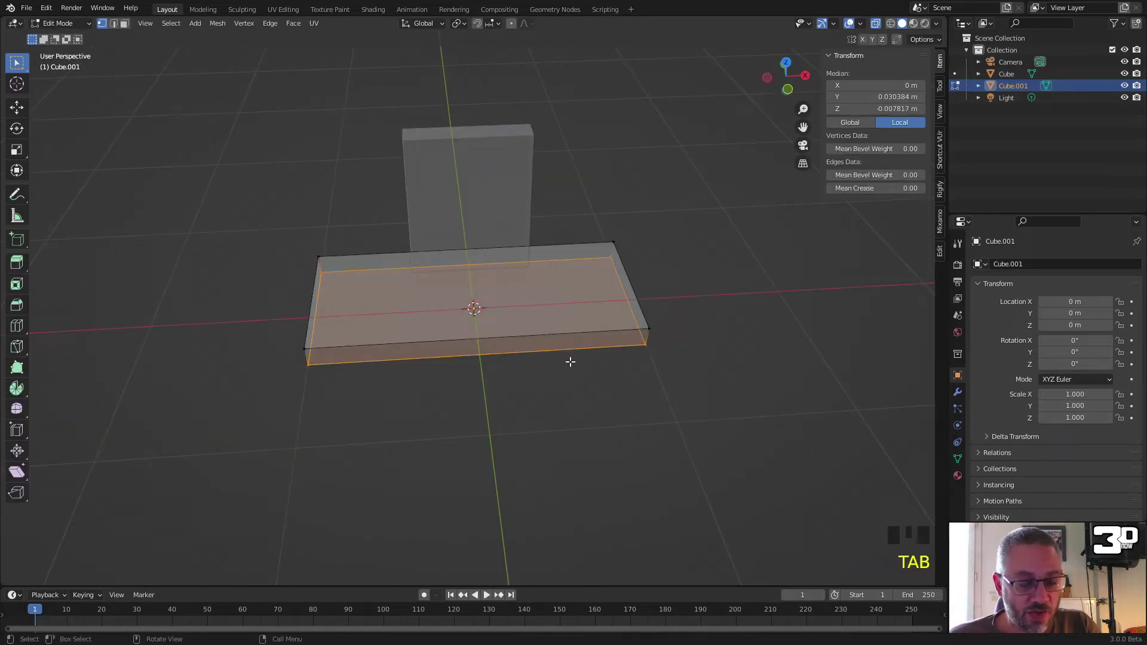
Step: Scale the whole flat block along X to about 0.76 m wide, matching the upright slab's width
key("a")
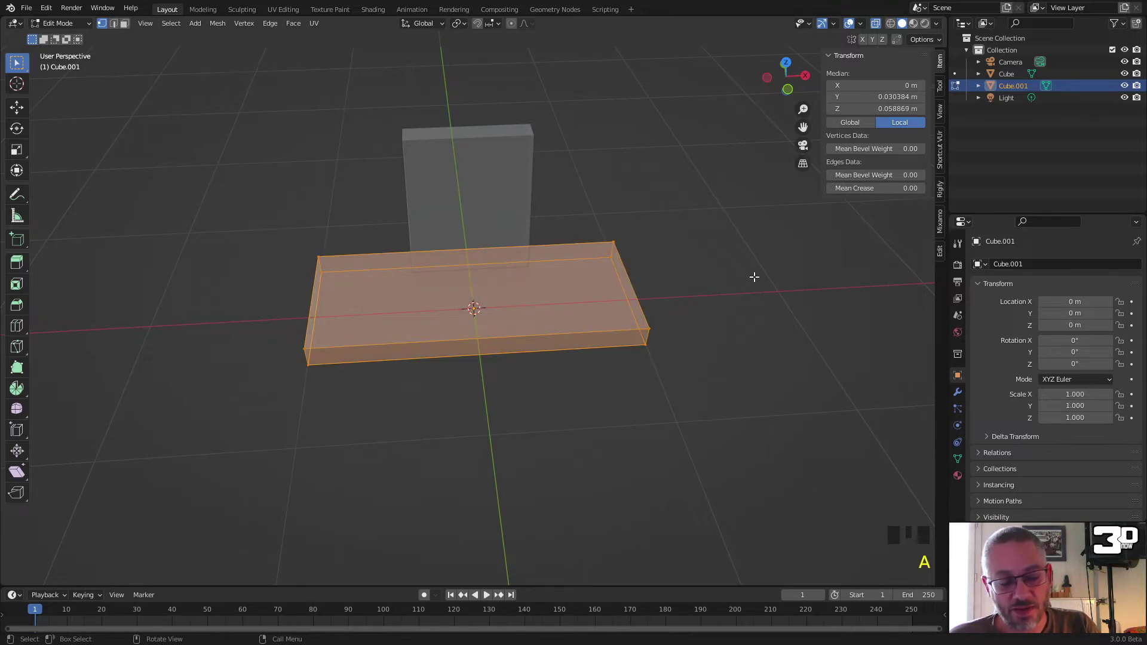
key("s")
key("x")
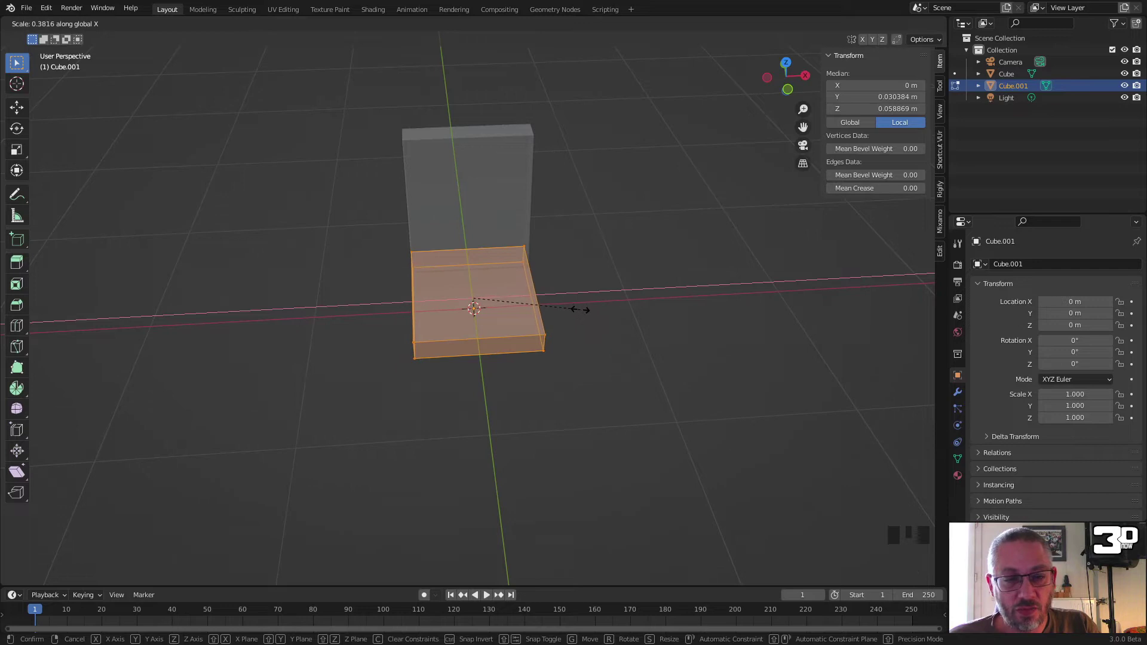
left_click(583, 311)
middle_click_drag(596, 318, 491, 400)
scroll(543, 309, "up", 4)
scroll(543, 309, "down", 3)
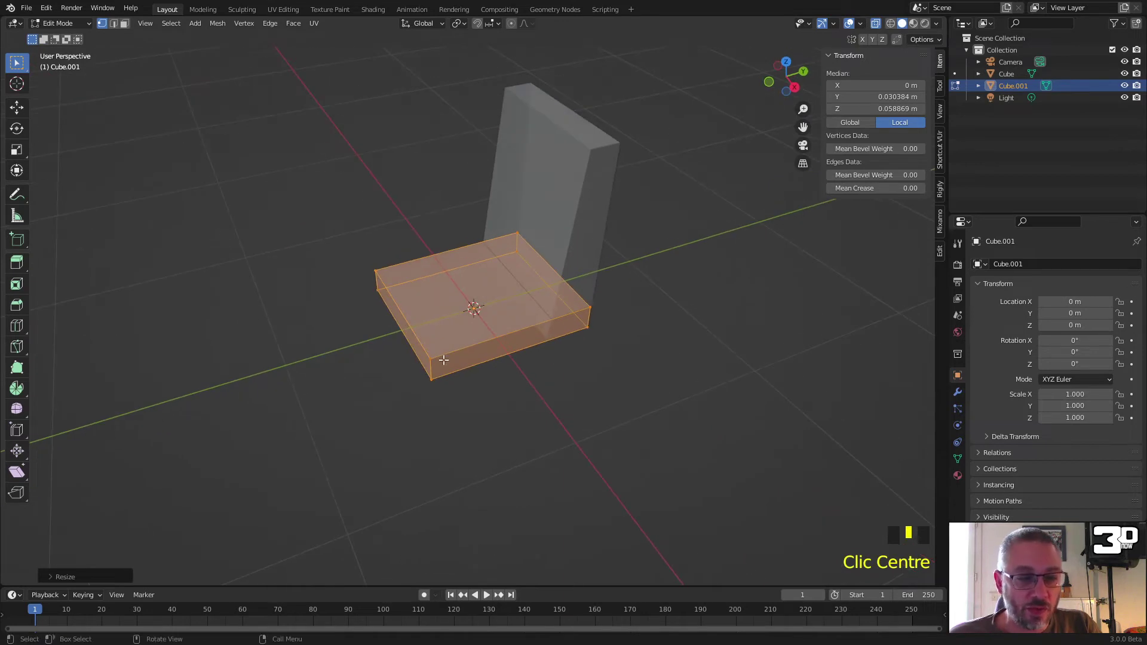
key("Tab")
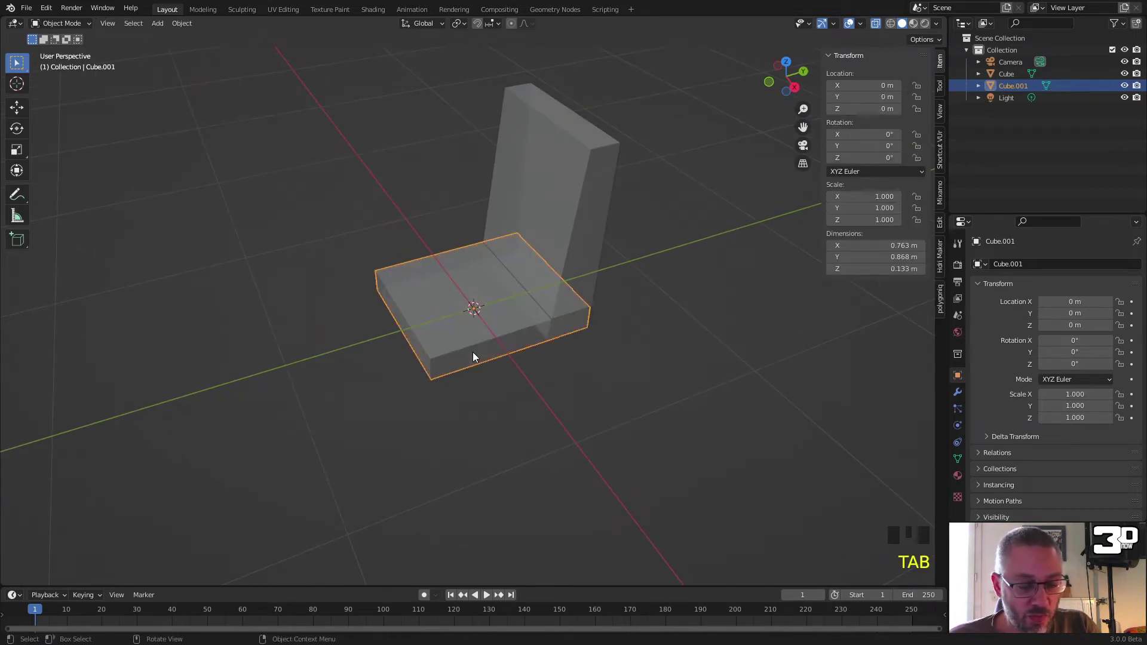
Step: Add a new cube at the origin and switch to the front orthographic view
key("shift+a")
mouse_move(472, 352)
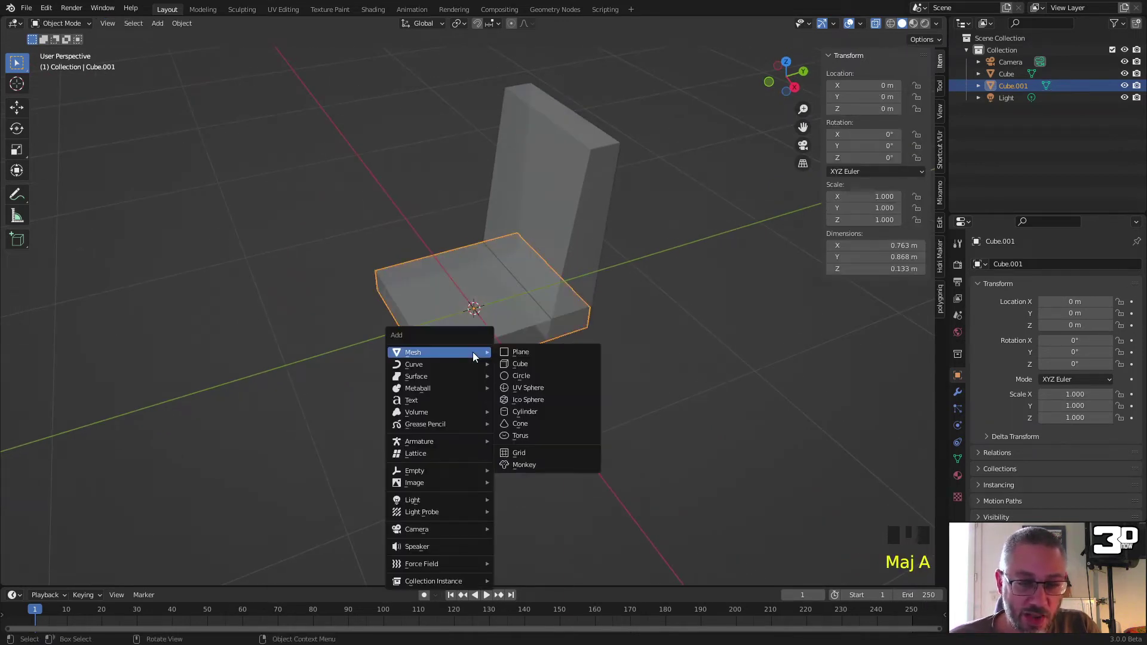
left_click(539, 367)
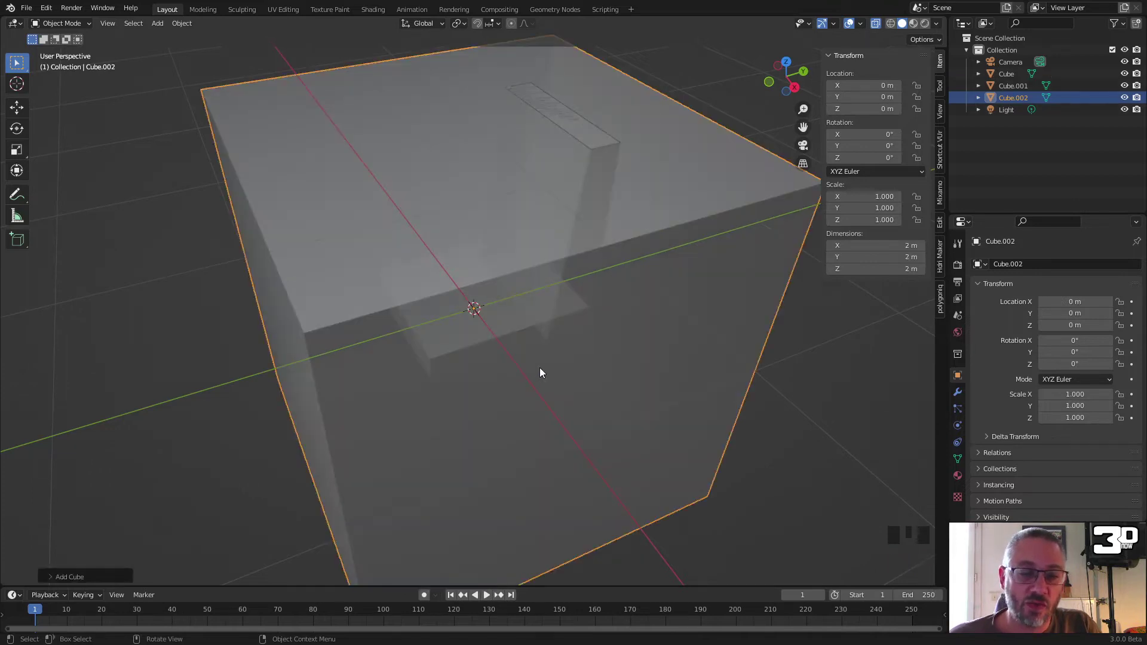
left_click(770, 82)
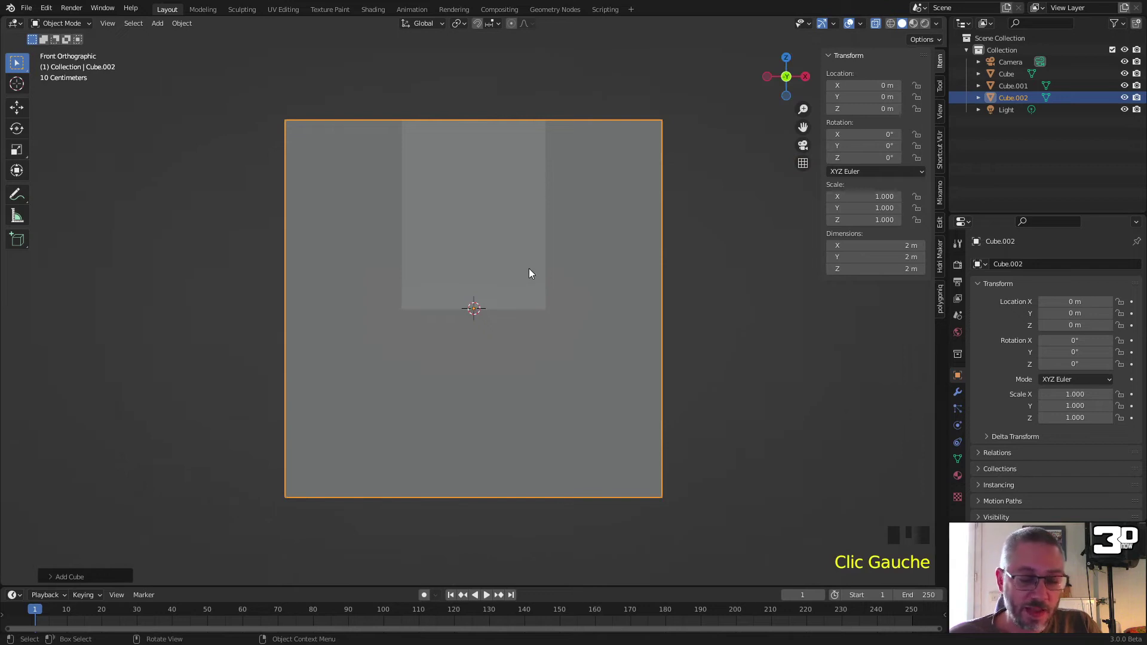
Step: Scale the new cube's mesh into a narrow post in X and to about 0.28 of its height in Z
key("Tab")
key("s")
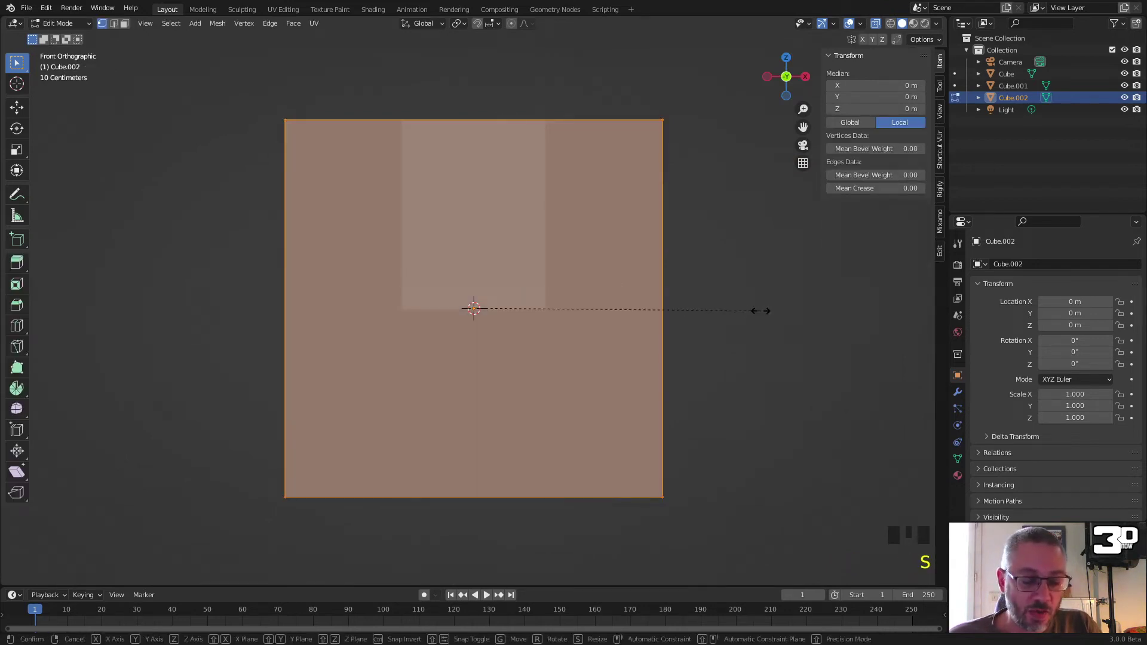
key("x")
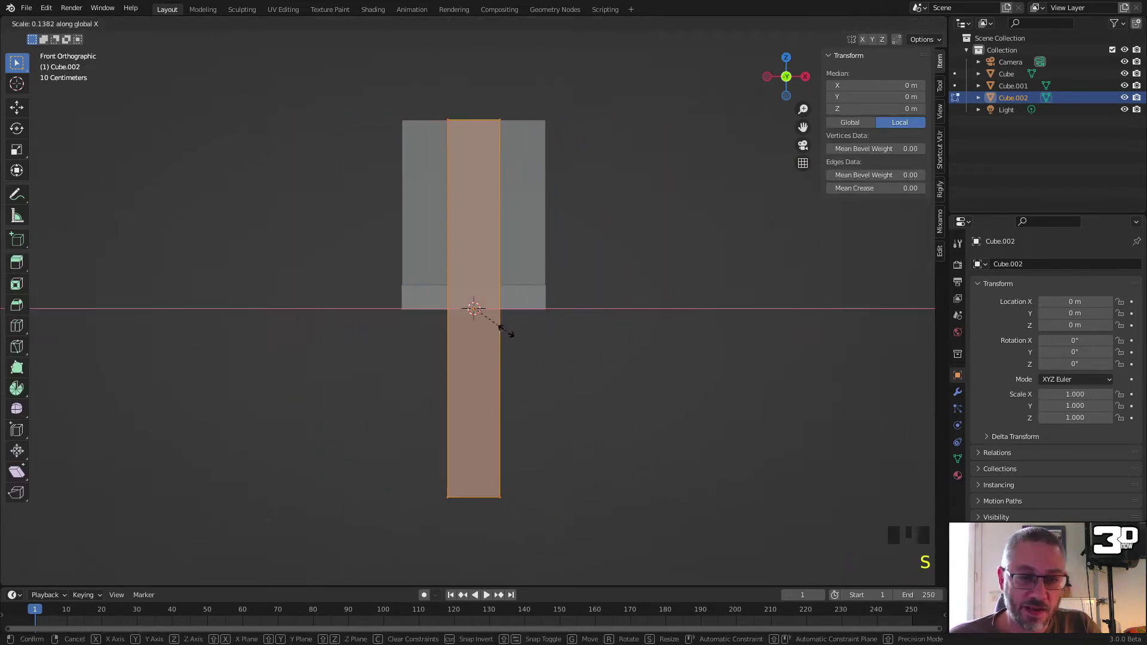
left_click(516, 334)
key("s")
key("z")
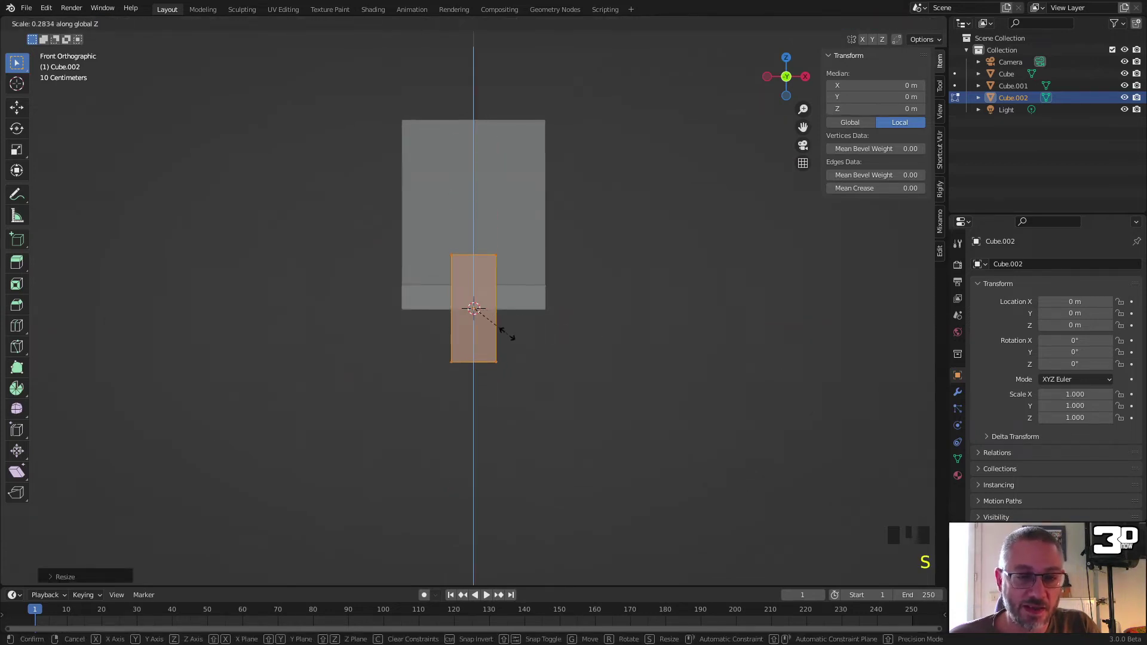
left_click(505, 332)
key("s")
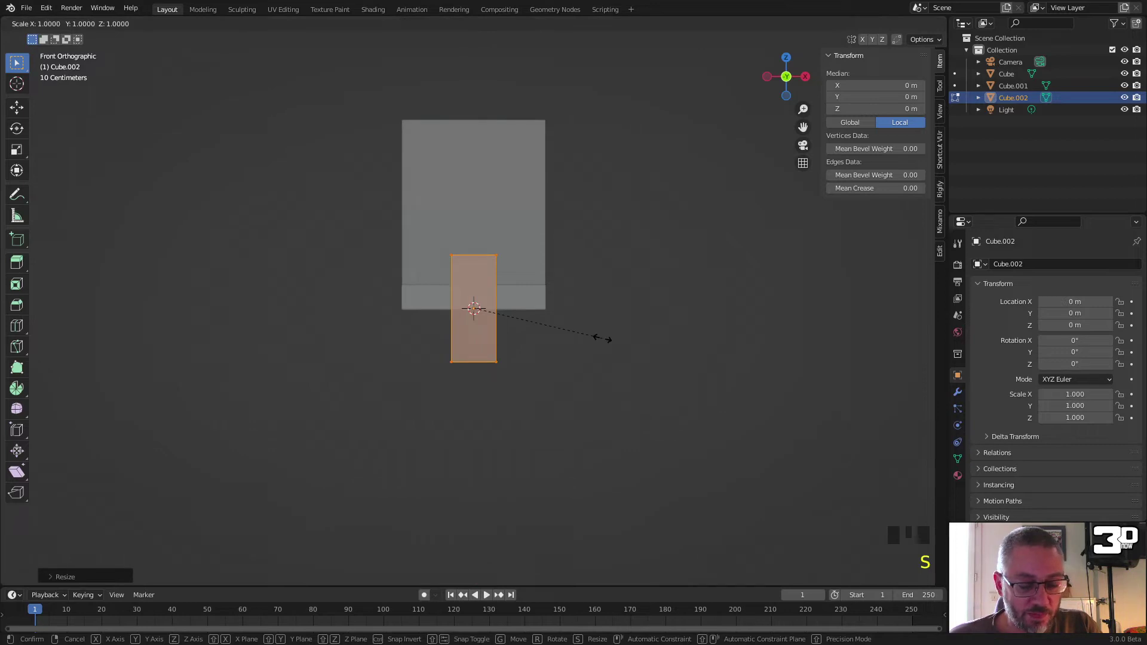
key("x")
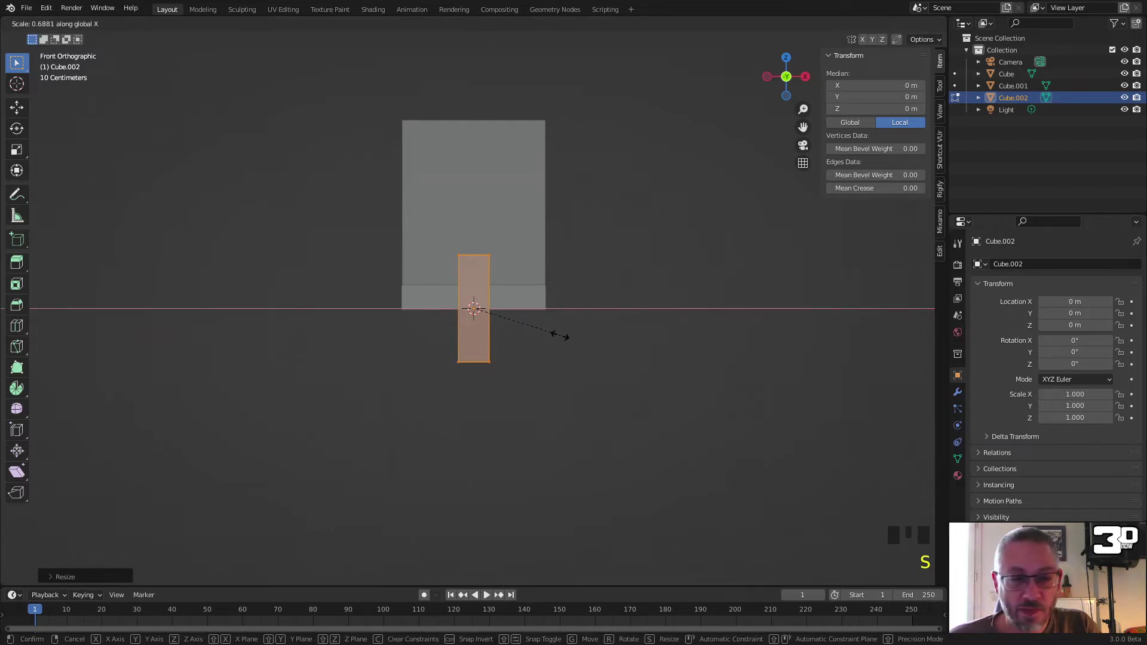
left_click(542, 333)
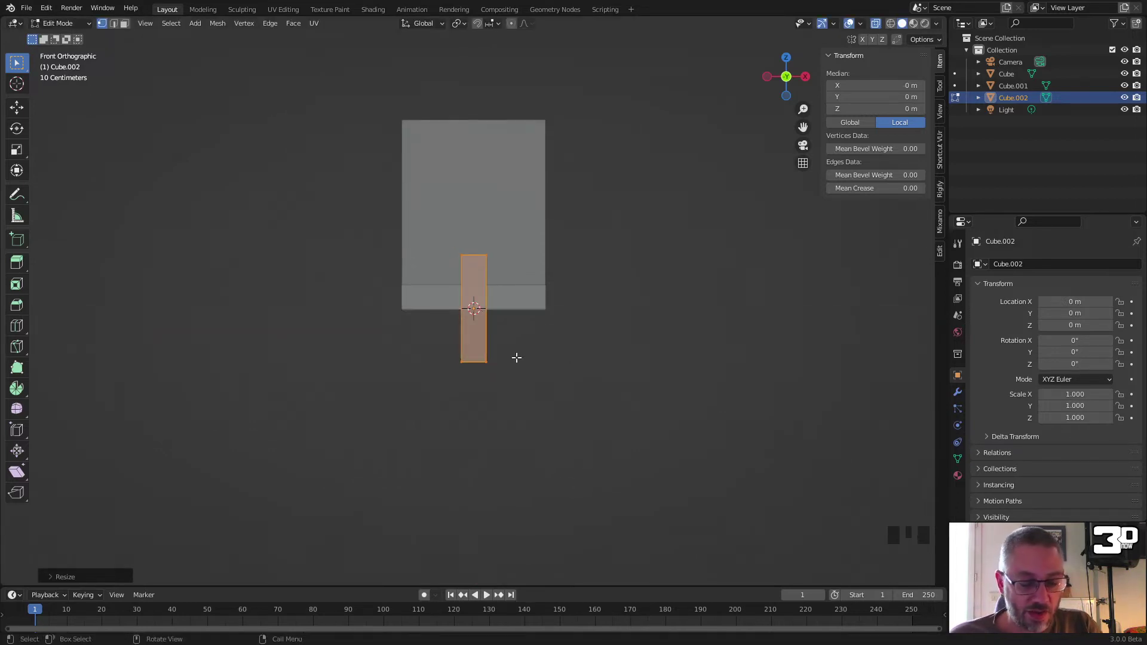
Step: Move the narrow block to about X 0.32 m and Z 0.28 m at the seat's side, and shorten it along Y to about 0.88 m
key("g")
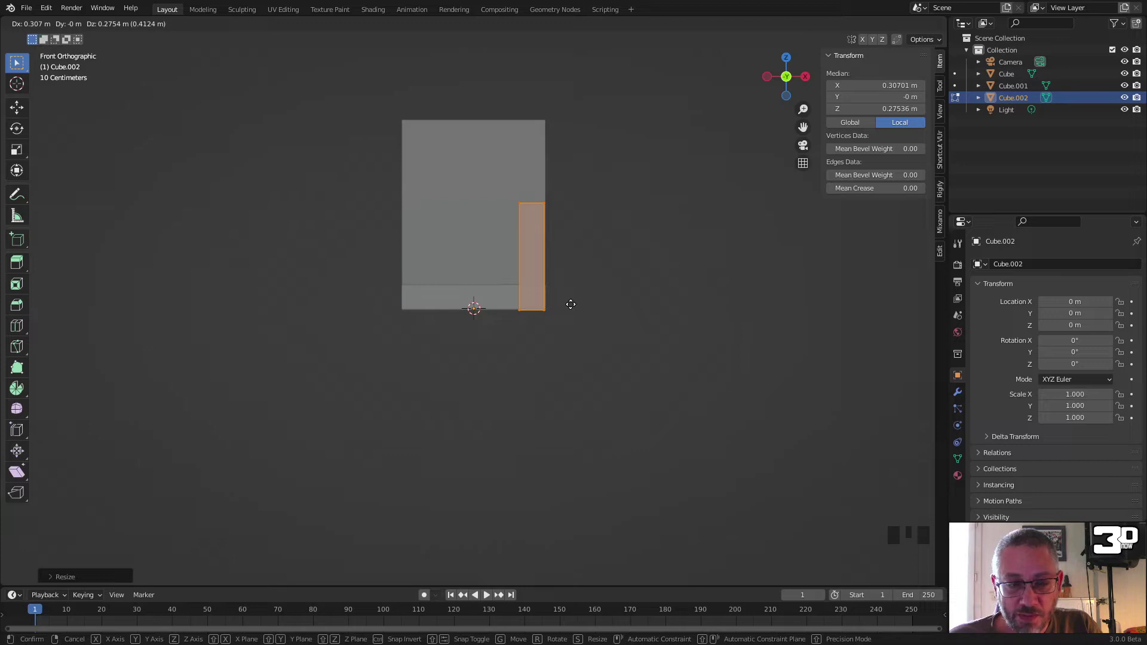
left_click(573, 304)
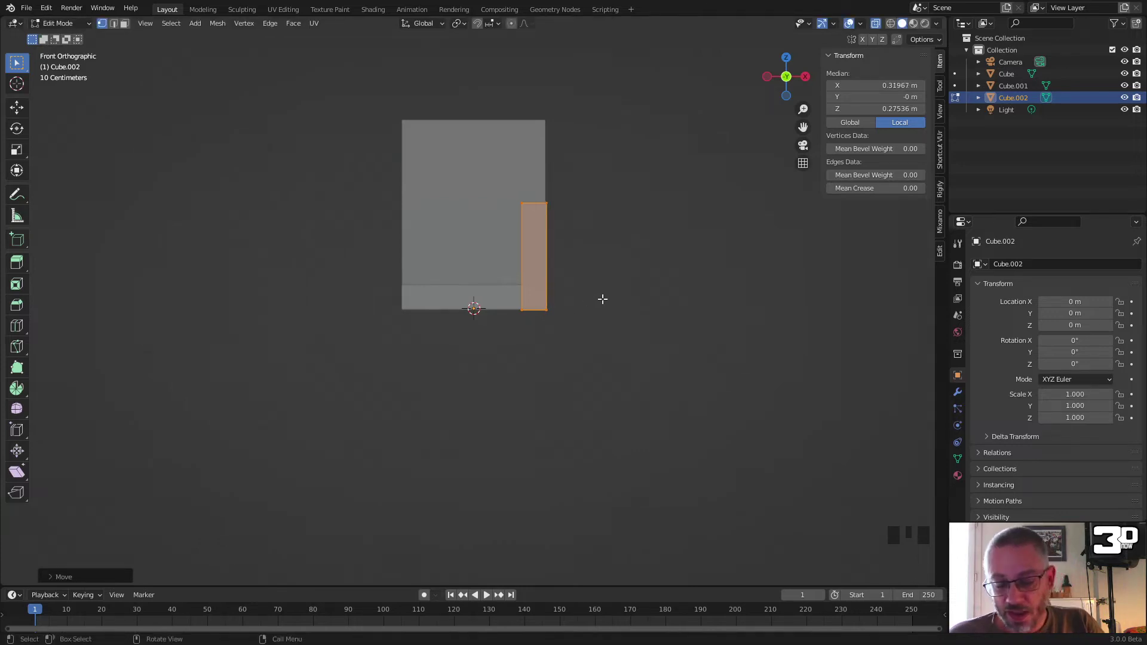
scroll(625, 263, "up", 1)
middle_click_drag(625, 263, 514, 307)
key("s")
key("y")
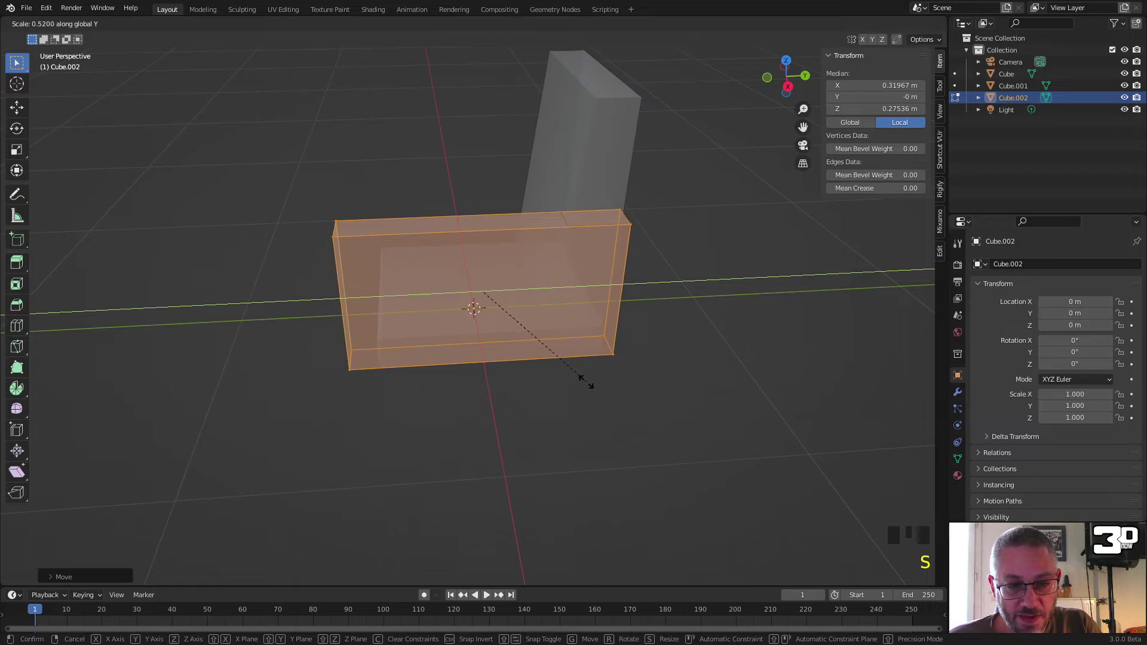
left_click(556, 388)
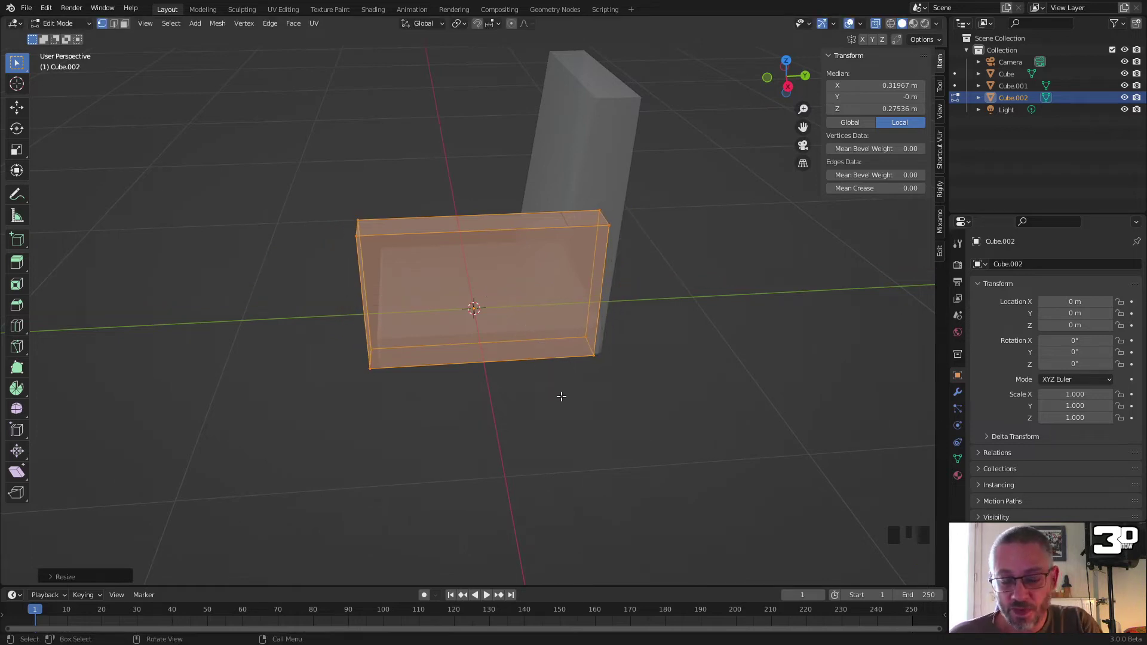
Step: Lower the side block's top vertices along Z to about 0.38 m in the right orthographic view
key("KP_1")
key("KP_3")
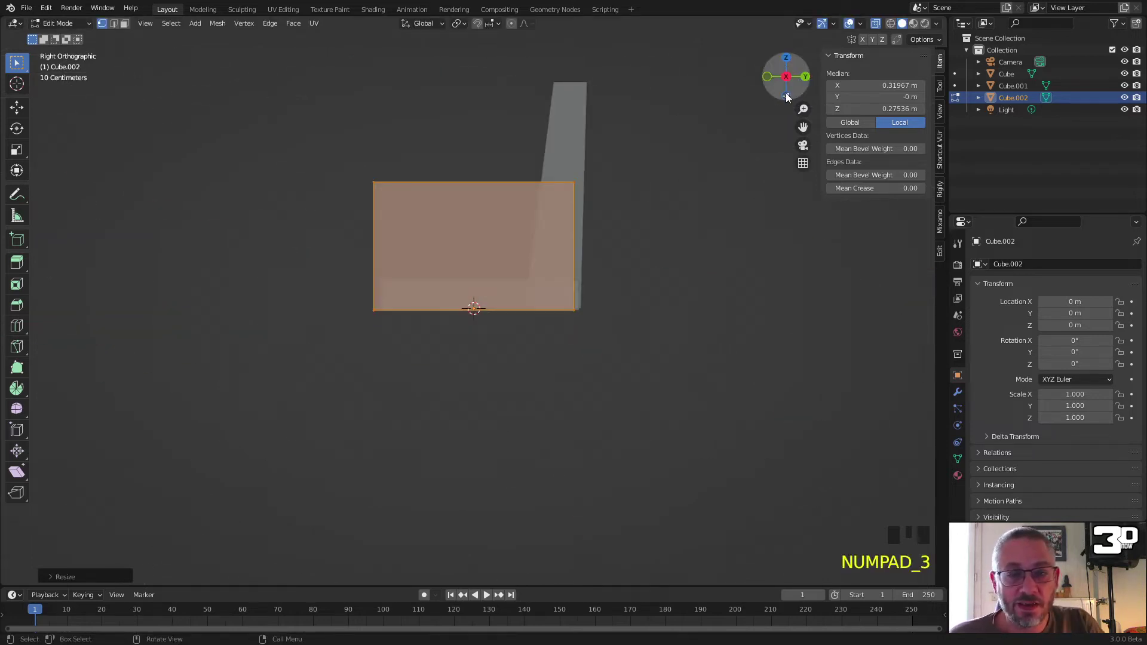
middle_click_drag(540, 313, 522, 374, "shift")
scroll(522, 374, "up", 3)
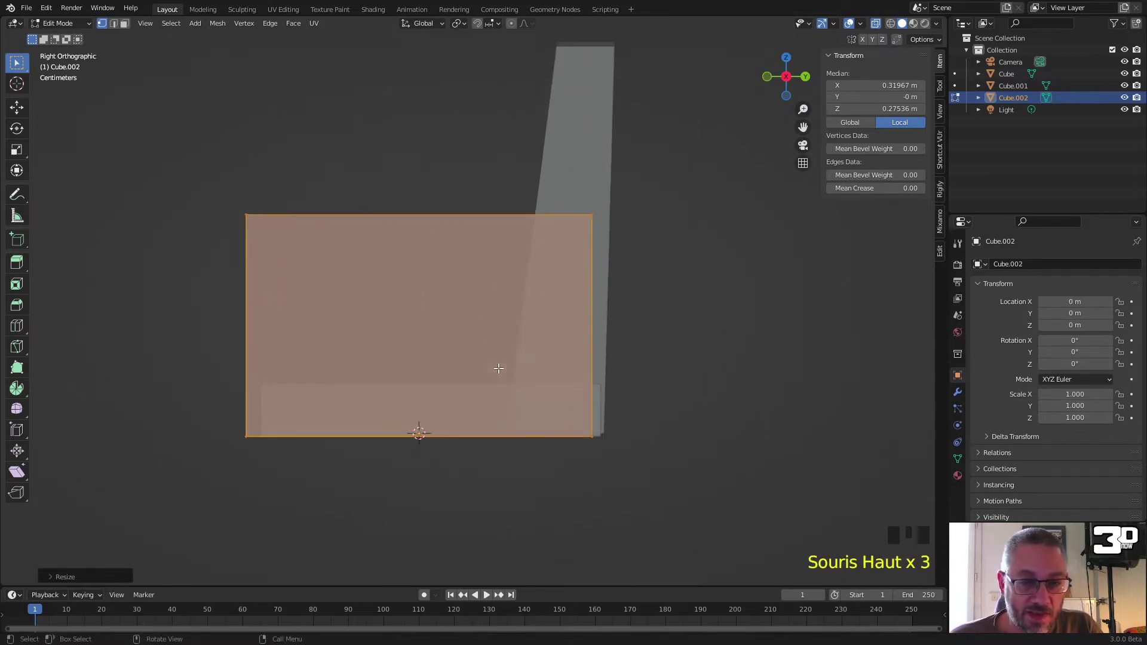
left_click_drag(180, 192, 675, 244)
key("g")
key("z")
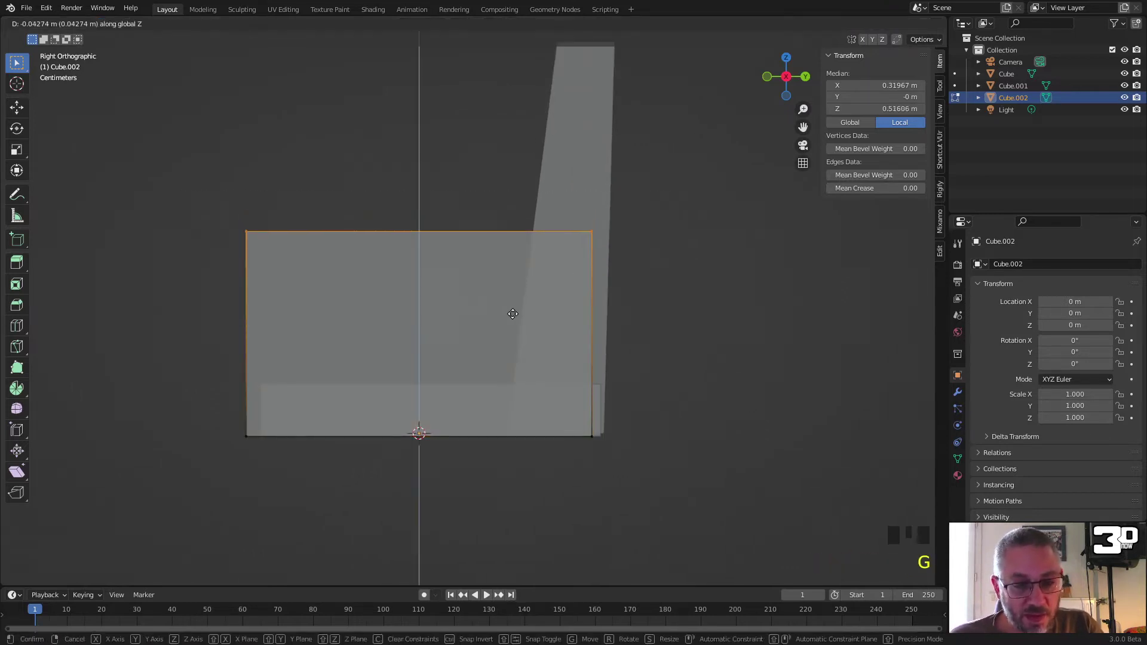
left_click(510, 358)
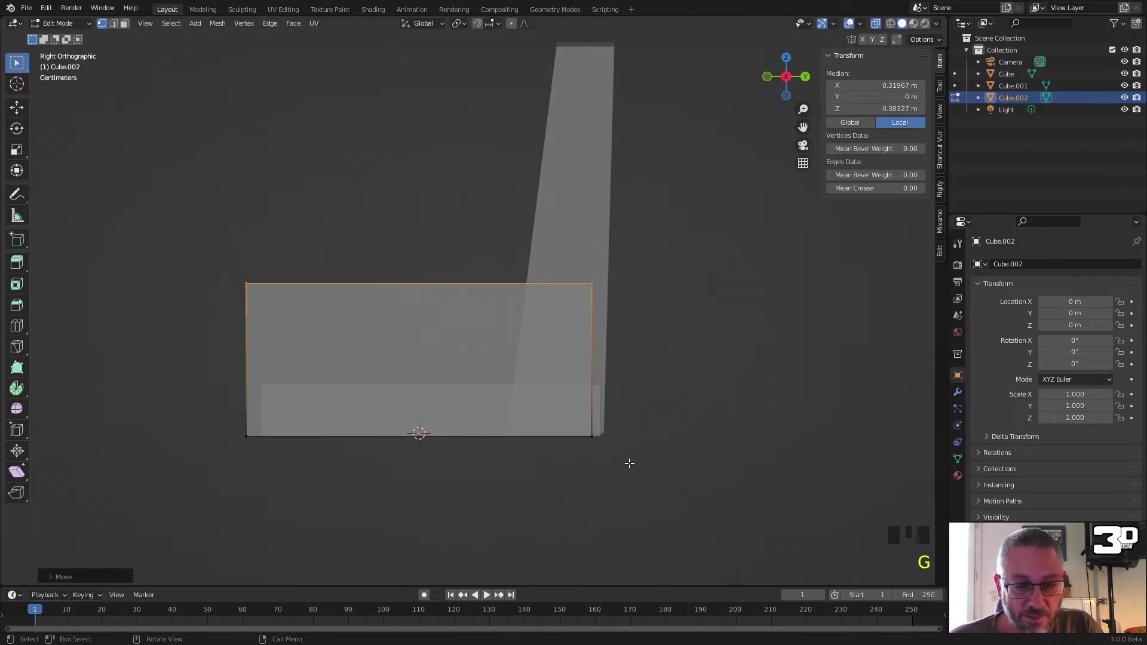
Step: Move the side block's lower and upper back vertices along Y to follow the upright slab's rear face
left_click(573, 411)
key("g")
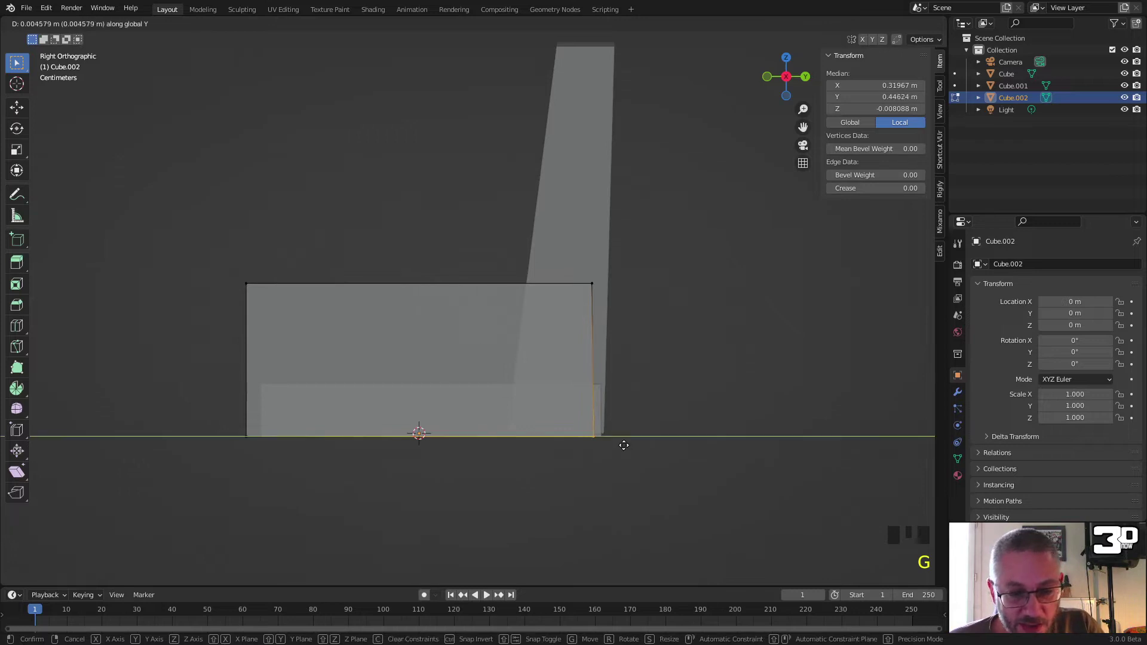
left_click(632, 449)
left_click_drag(567, 259, 628, 315)
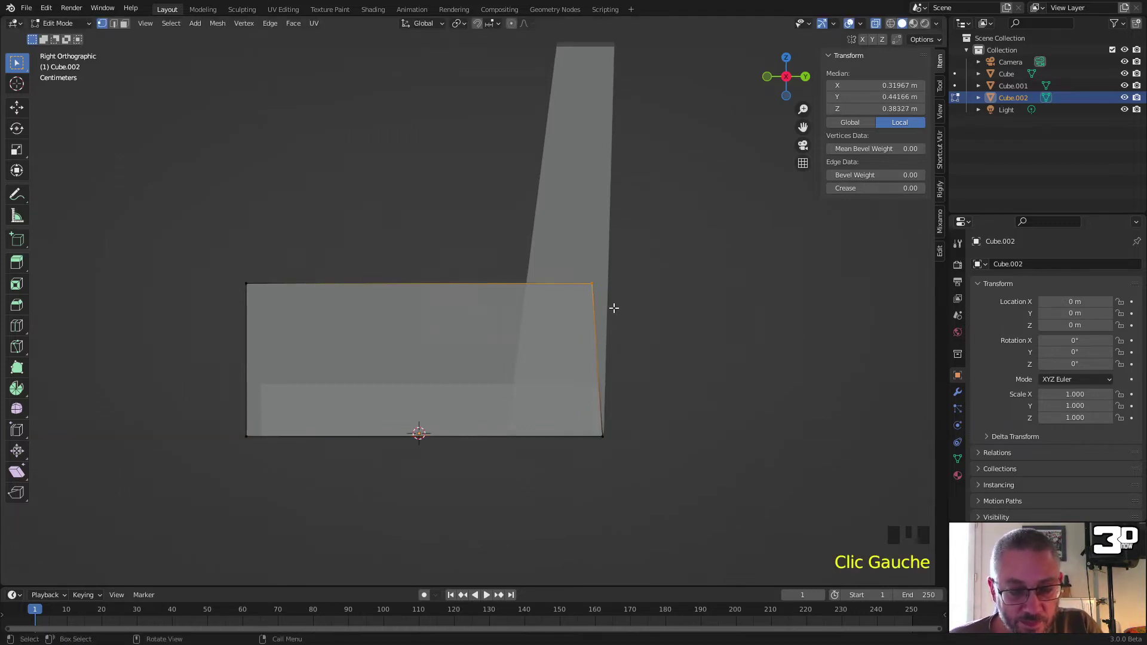
key("g")
key("y")
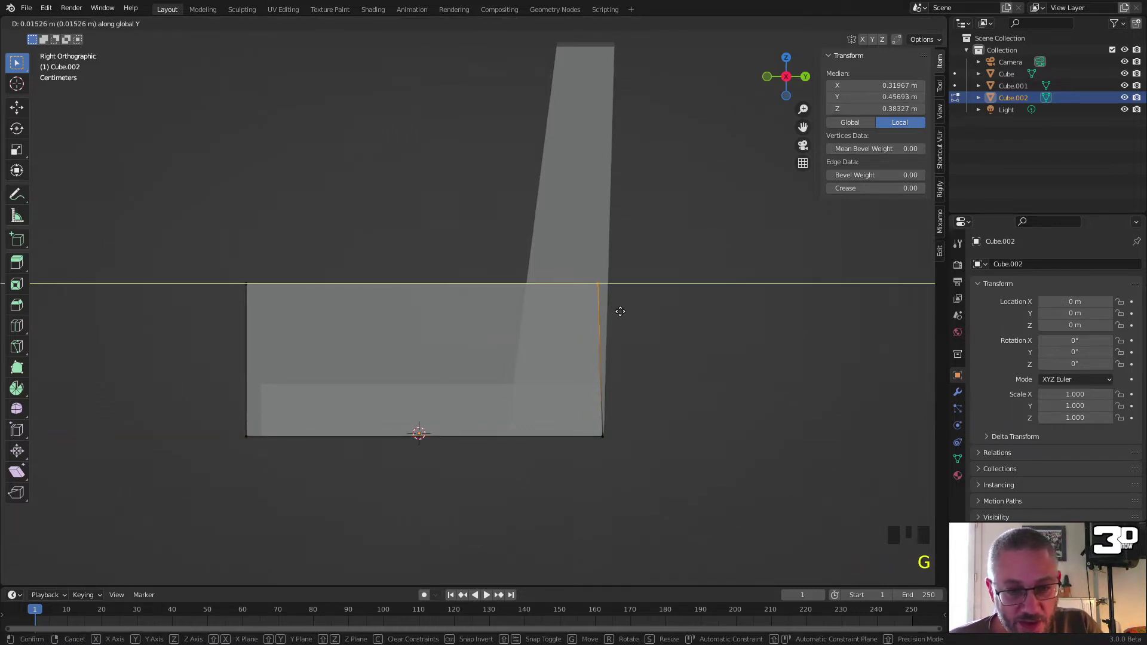
right_click(630, 314)
Step: Move the side block's front vertices along Y to about -0.4 m, flush with the flat block's front
left_click_drag(197, 233, 282, 472)
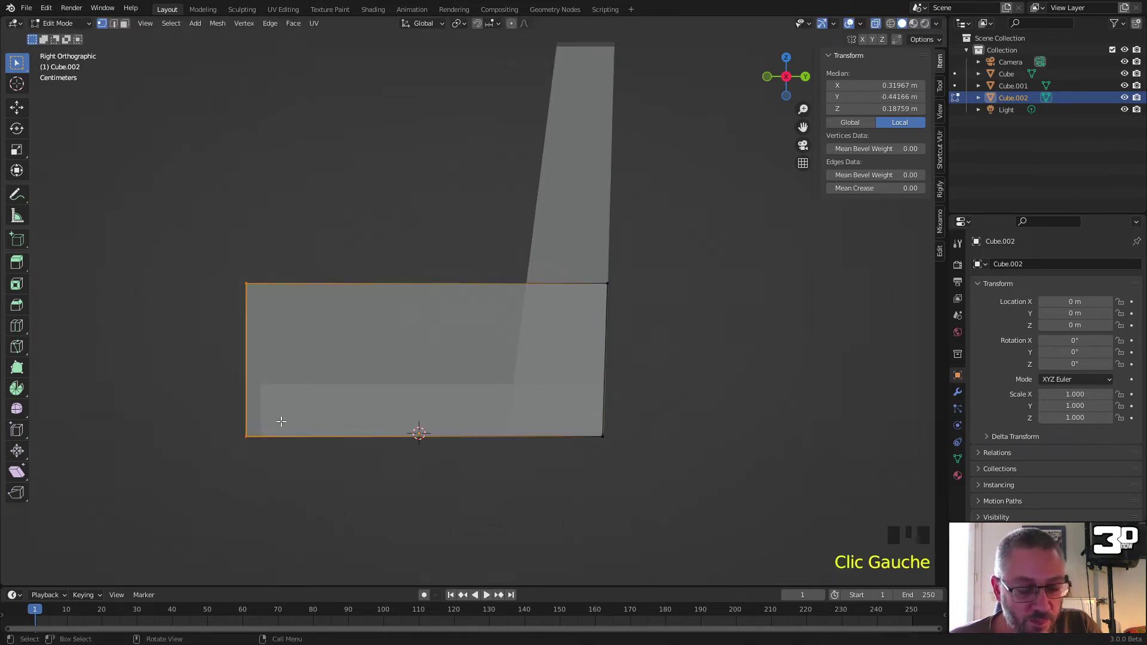
key("g")
key("y")
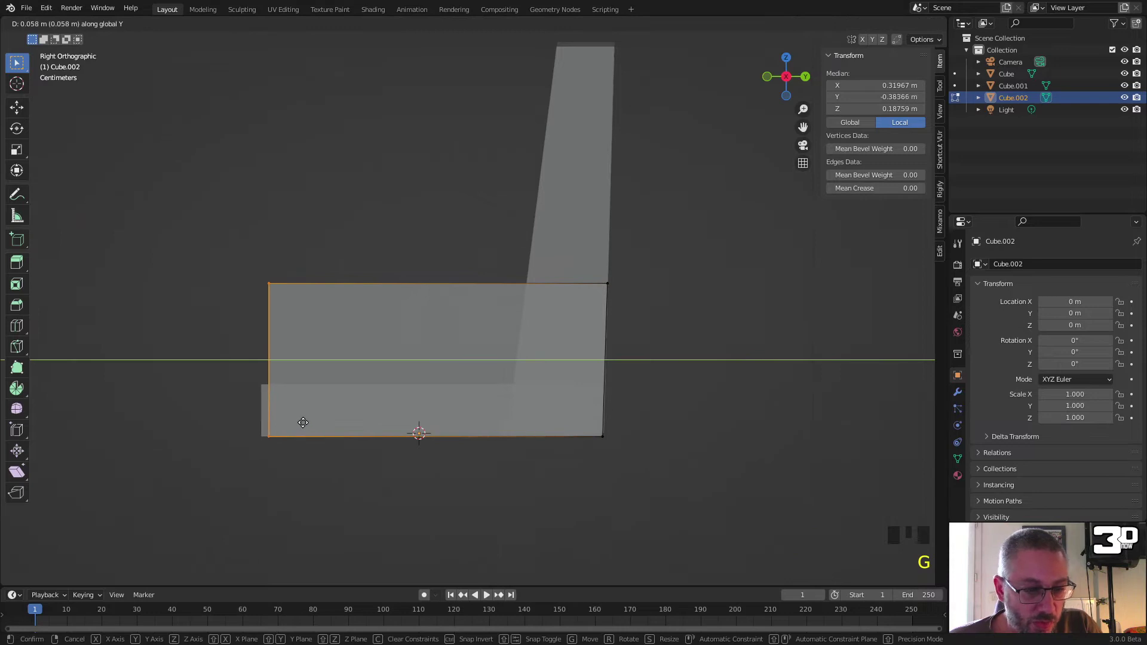
left_click(296, 415)
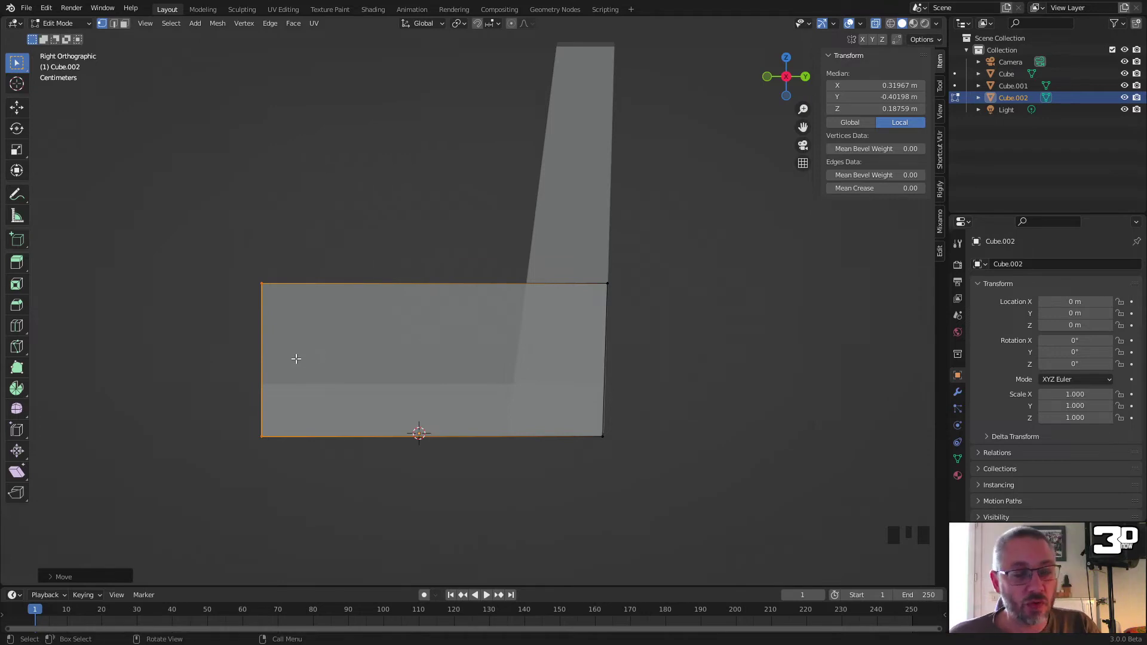
Step: Add a horizontal loop cut around the side block and slide it slightly above mid-height
key("ctrl+r")
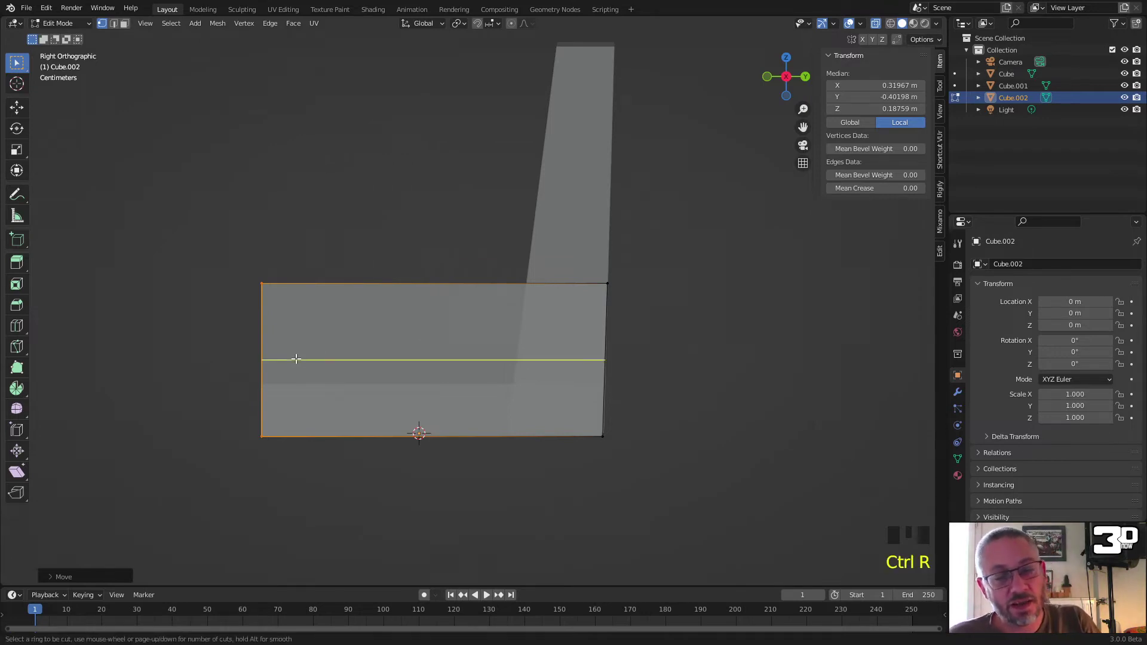
left_click(258, 358)
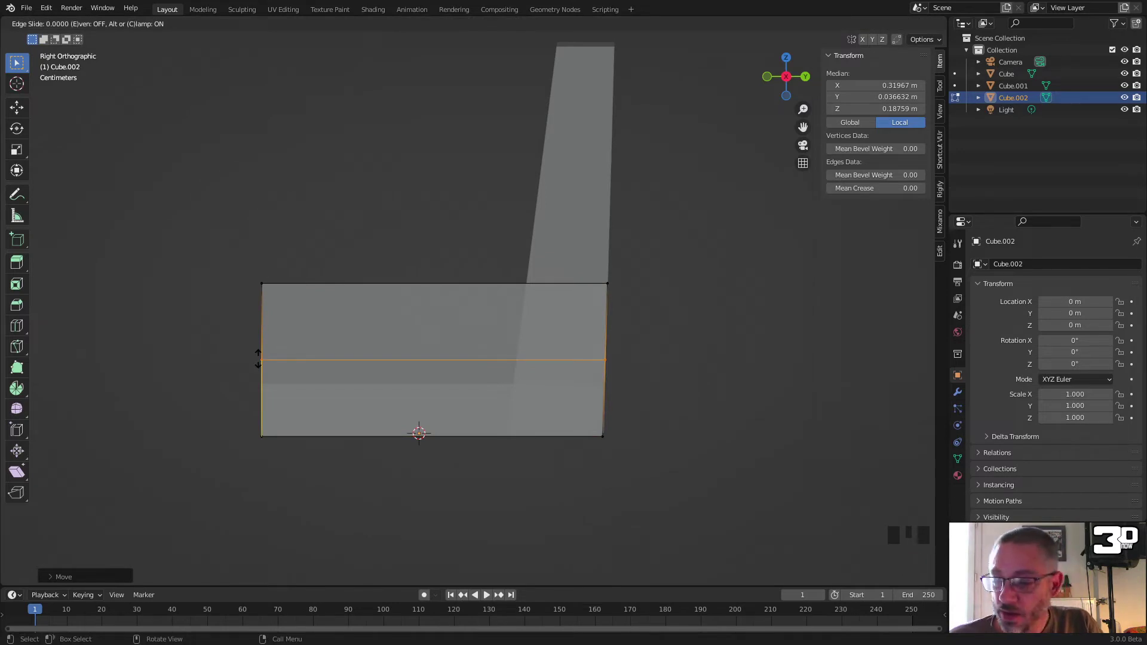
left_click(258, 345)
Step: Move the side block's top front vertices back along Y to about -0.26 m to form a sloped front corner
left_click_drag(233, 247, 298, 303)
key("g")
key("y")
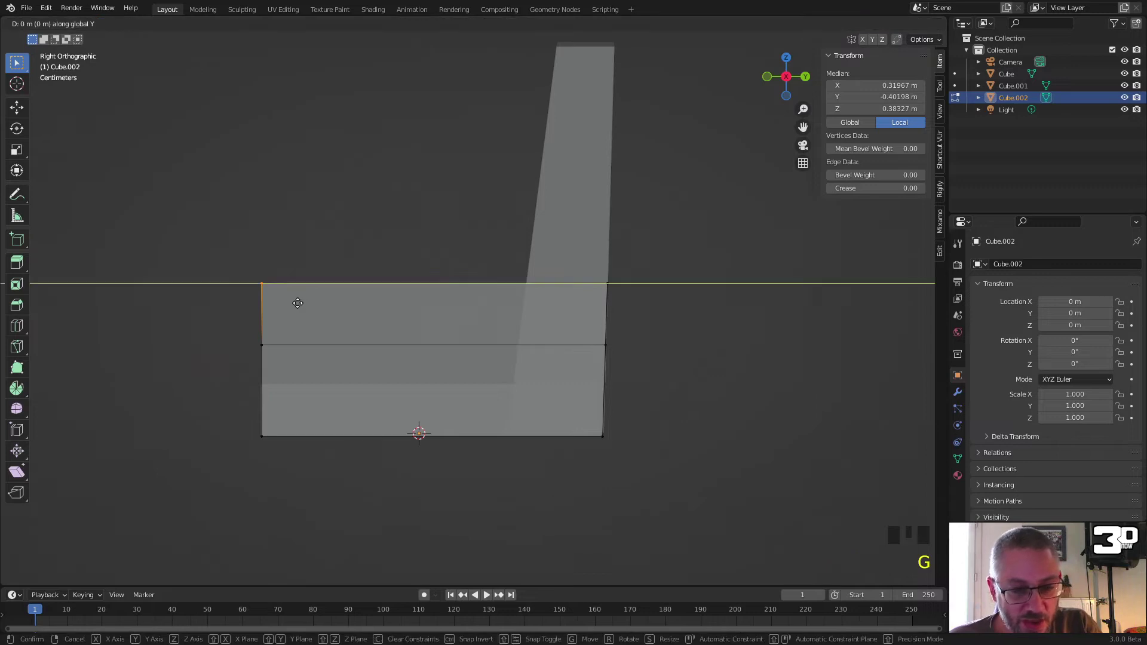
left_click(352, 309)
scroll(369, 323, "down", 2)
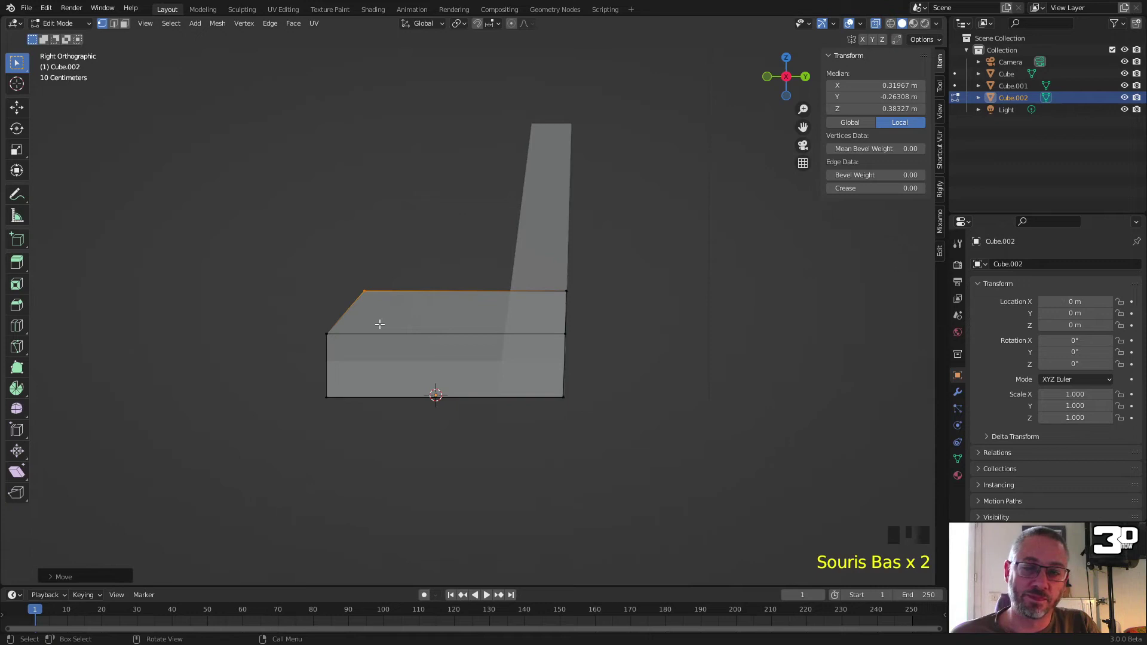
Step: Move the backrest's top rear vertices about 0.03 m outward along Y to tilt its rear face further back
left_click_drag(563, 107, 587, 146)
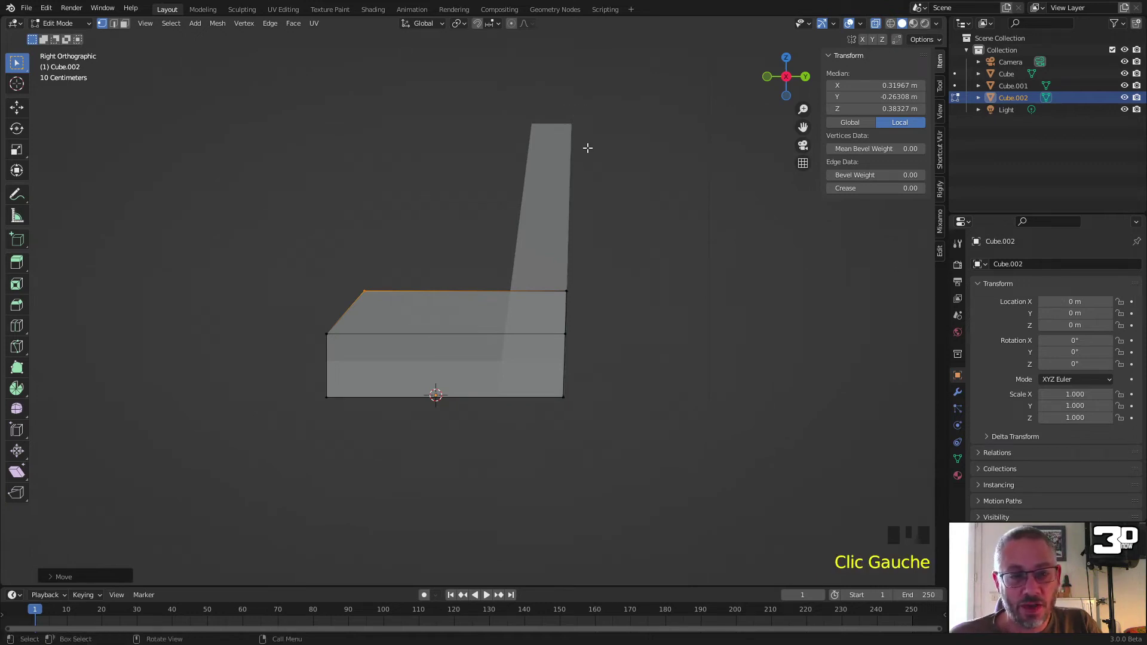
left_click(956, 84)
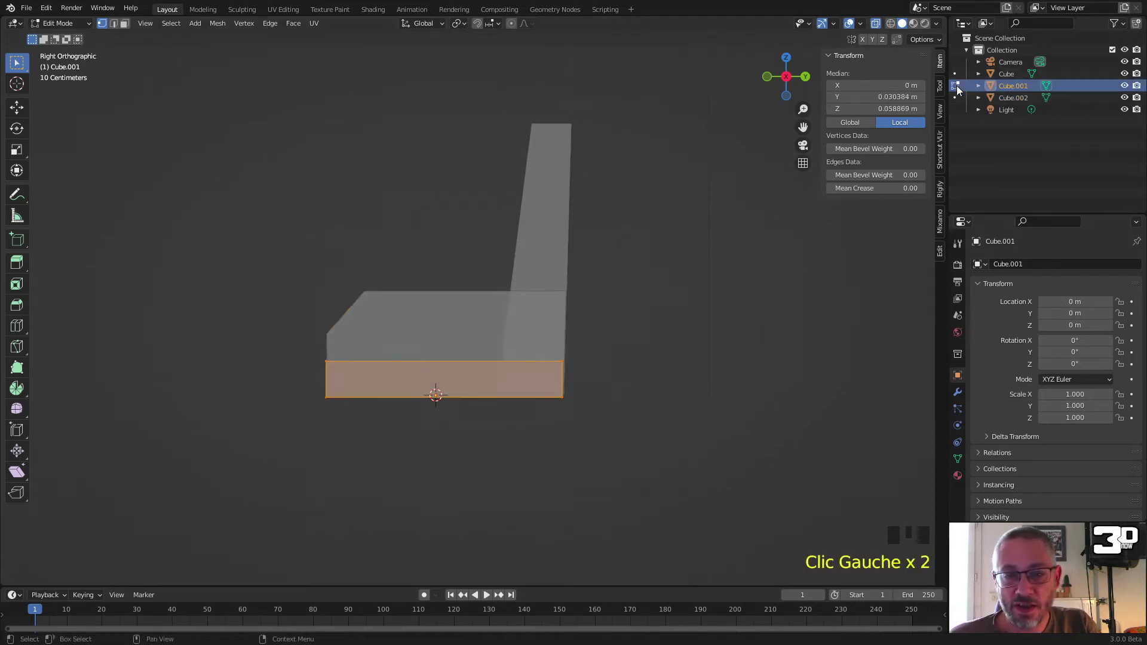
left_click(955, 73)
left_click(563, 121)
key("g")
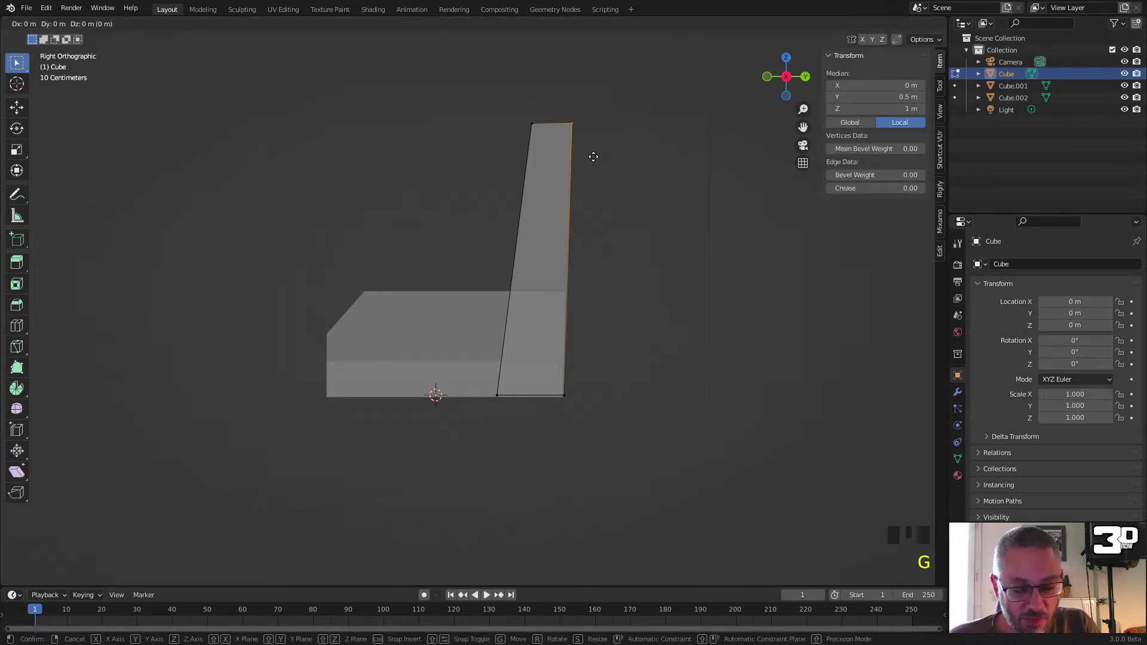
key("y")
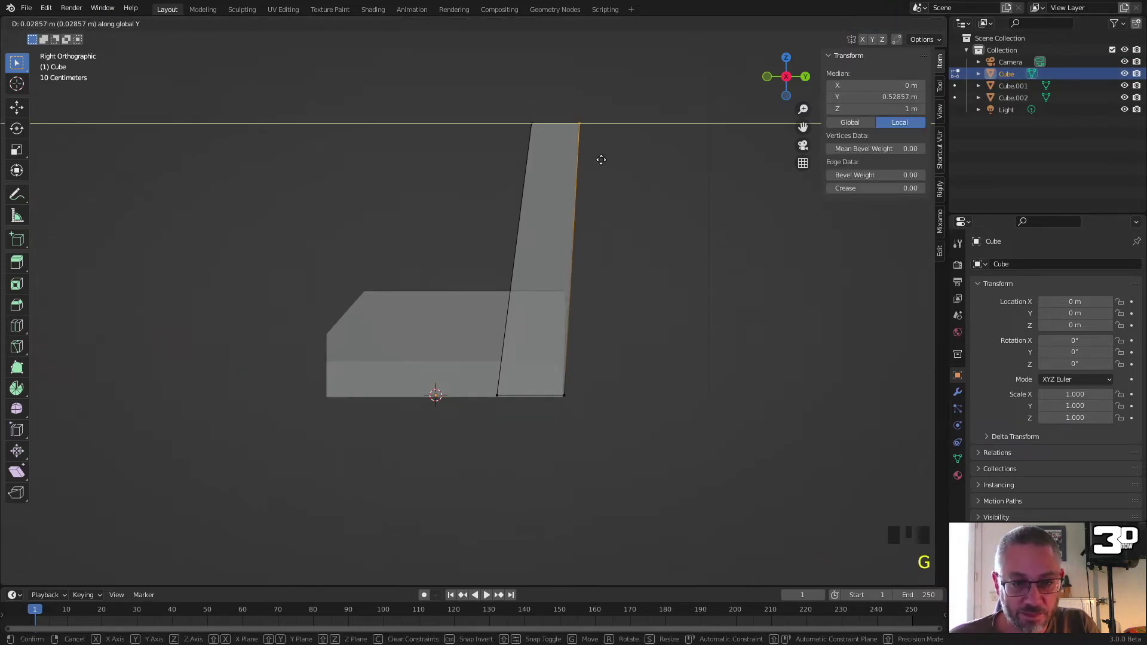
left_click(602, 160)
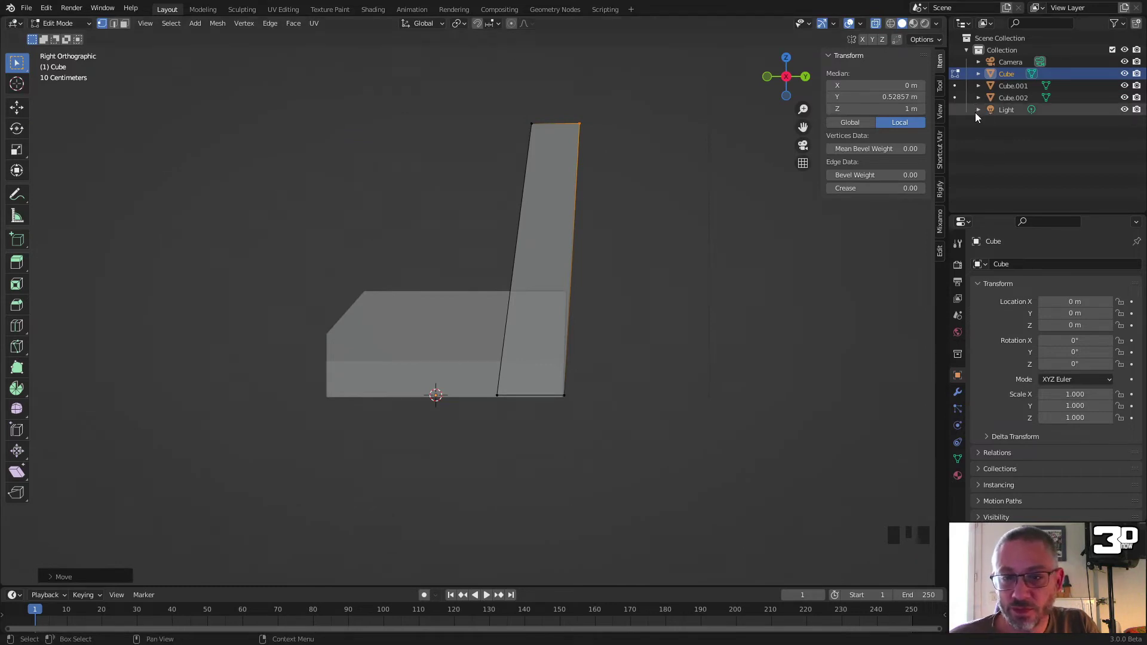
Step: Move the armrest's middle and top rear vertices back along Y by about 0.007 m to follow the backrest's rear face
left_click(955, 96)
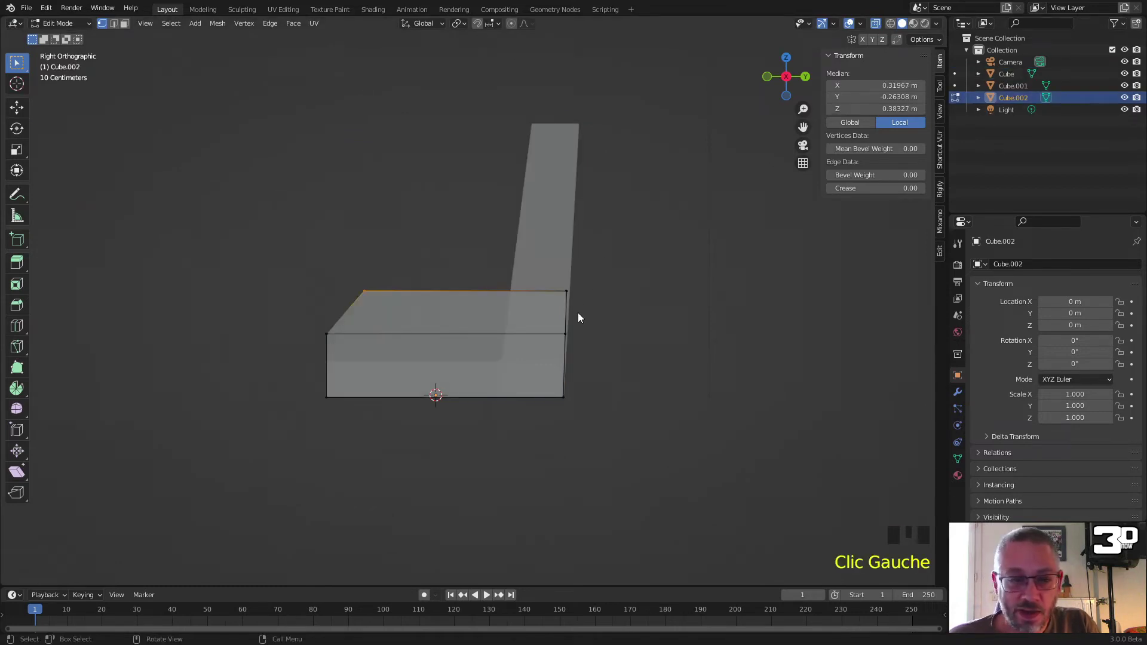
left_click(578, 337)
scroll(598, 353, "up", 4)
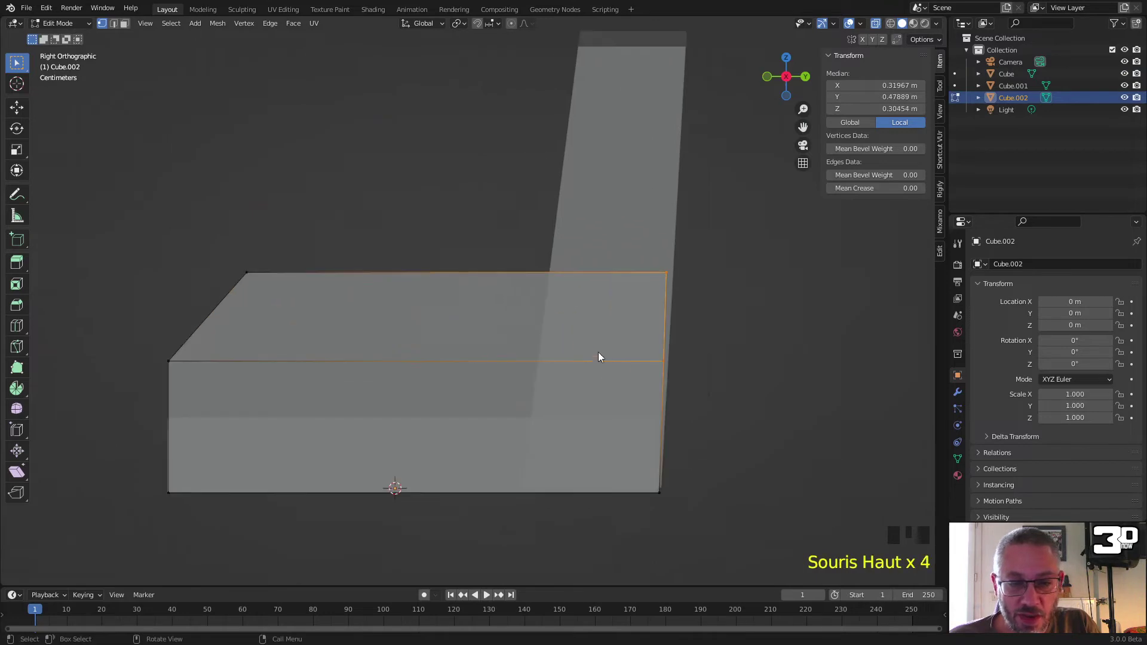
key("g")
key("y")
left_click(699, 314)
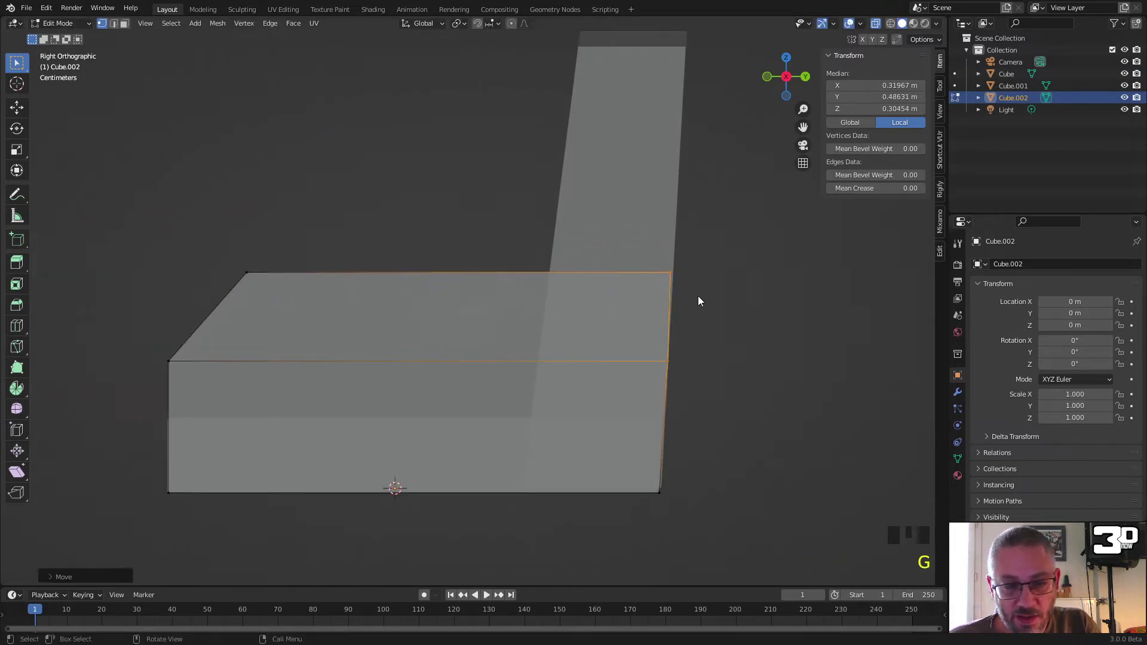
Step: Move only the armrest's top rear vertices along Y to about 0.49 m, in line with the backrest
left_click(651, 263)
key("g")
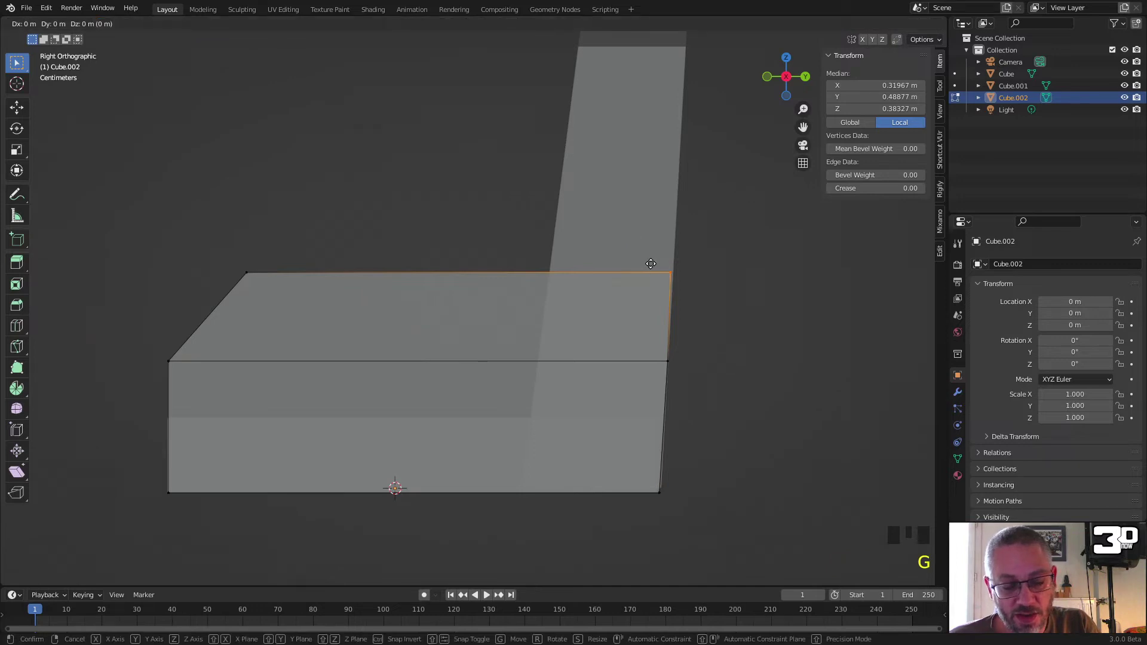
key("y")
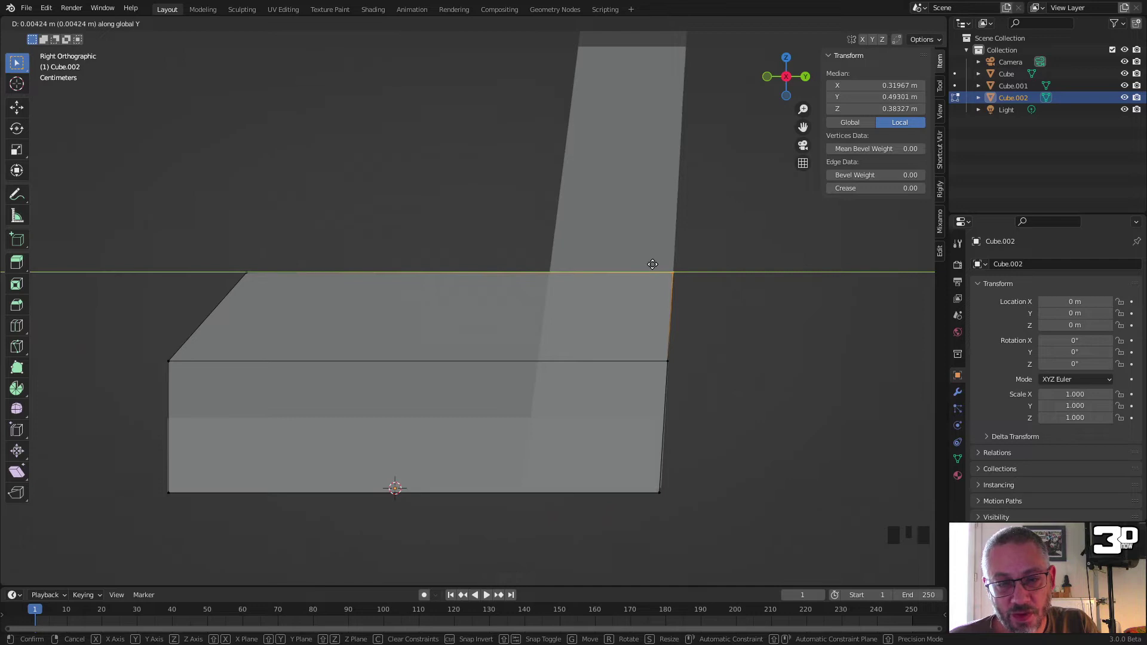
left_click(652, 264)
scroll(600, 310, "down", 6)
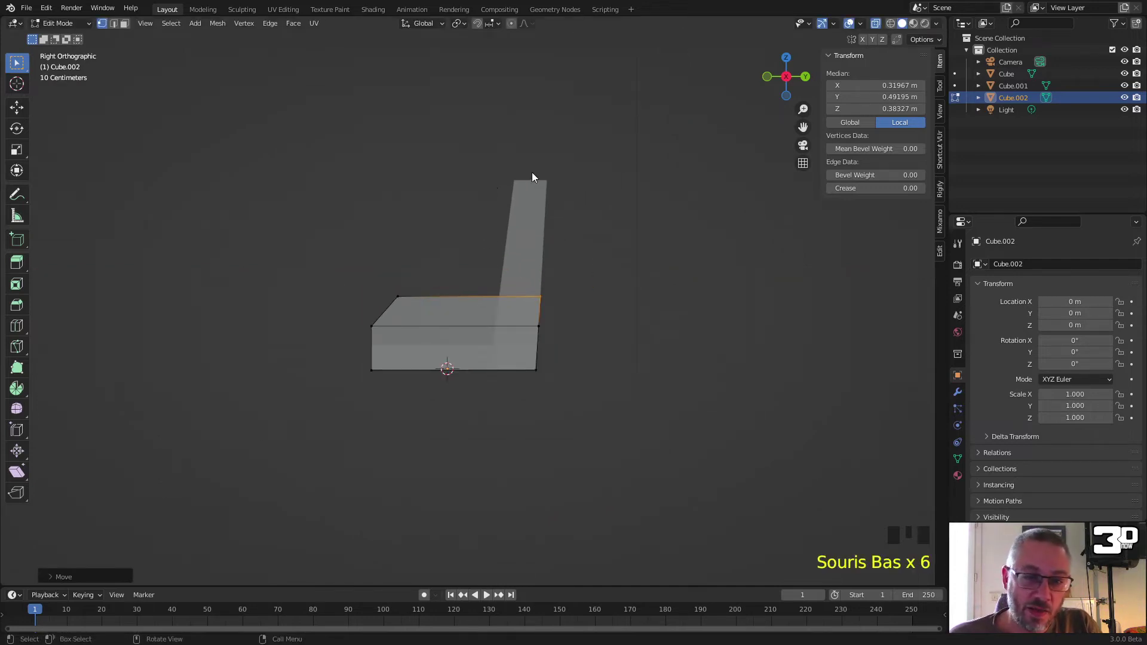
Step: Add a vertical loop cut across the armrest, slid toward the rear just ahead of the backrest
key("ctrl+r")
left_click(507, 312)
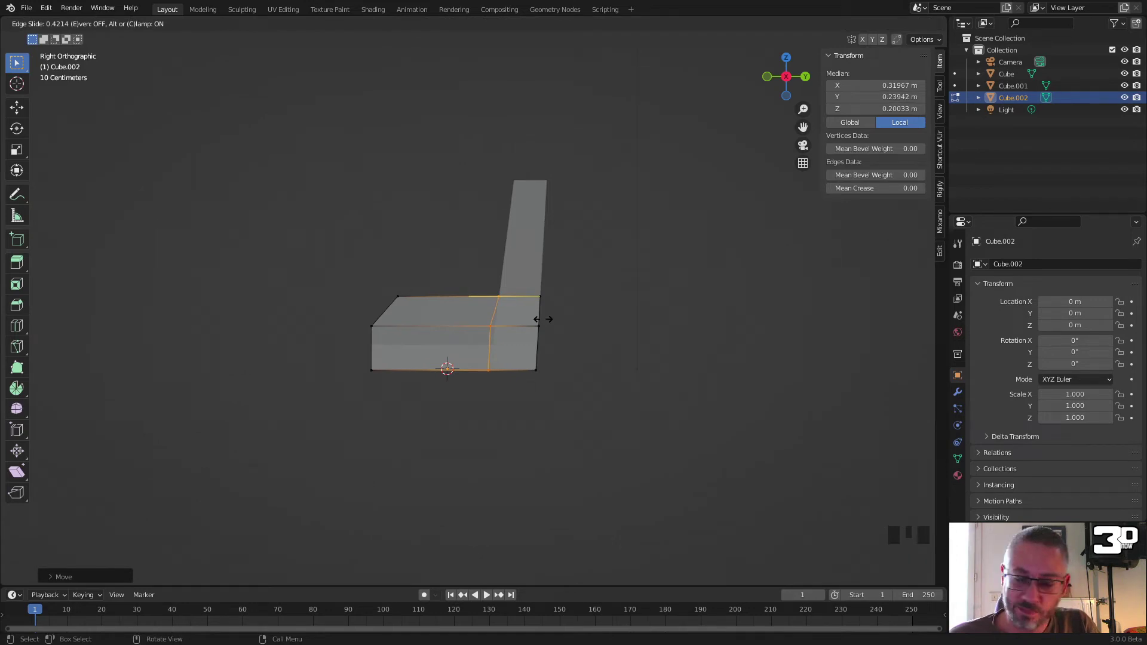
left_click(535, 324)
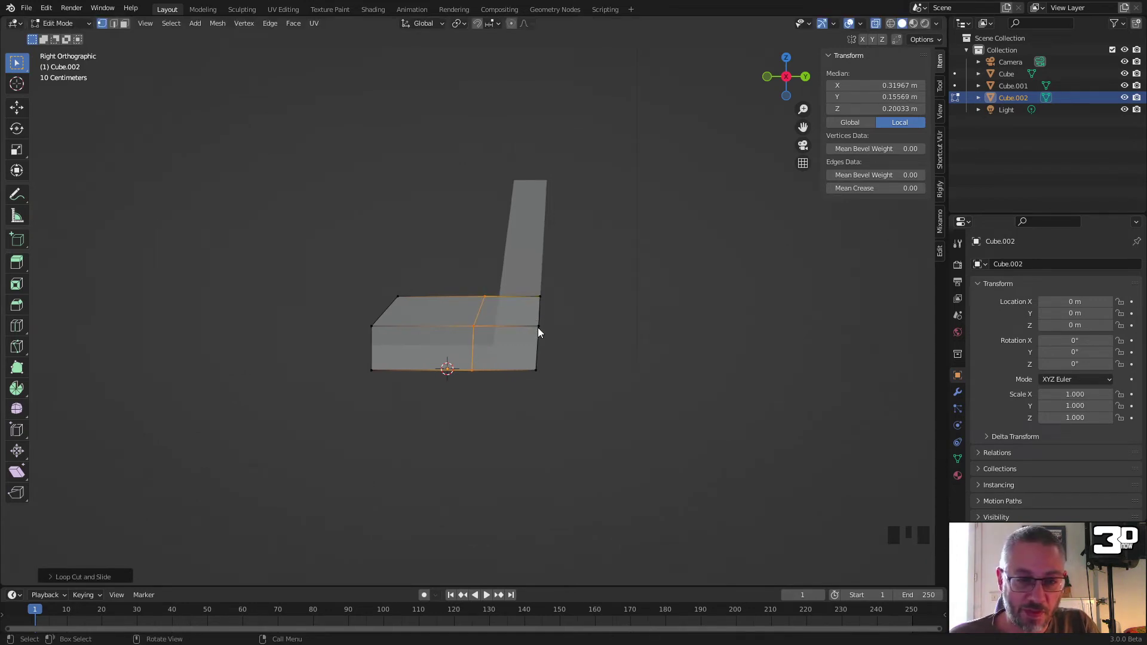
Step: Extrude the armrest's top rear face upward about 0.62 m to the height of the backrest
middle_click_drag(531, 322, 561, 363)
scroll(518, 320, "up", 2)
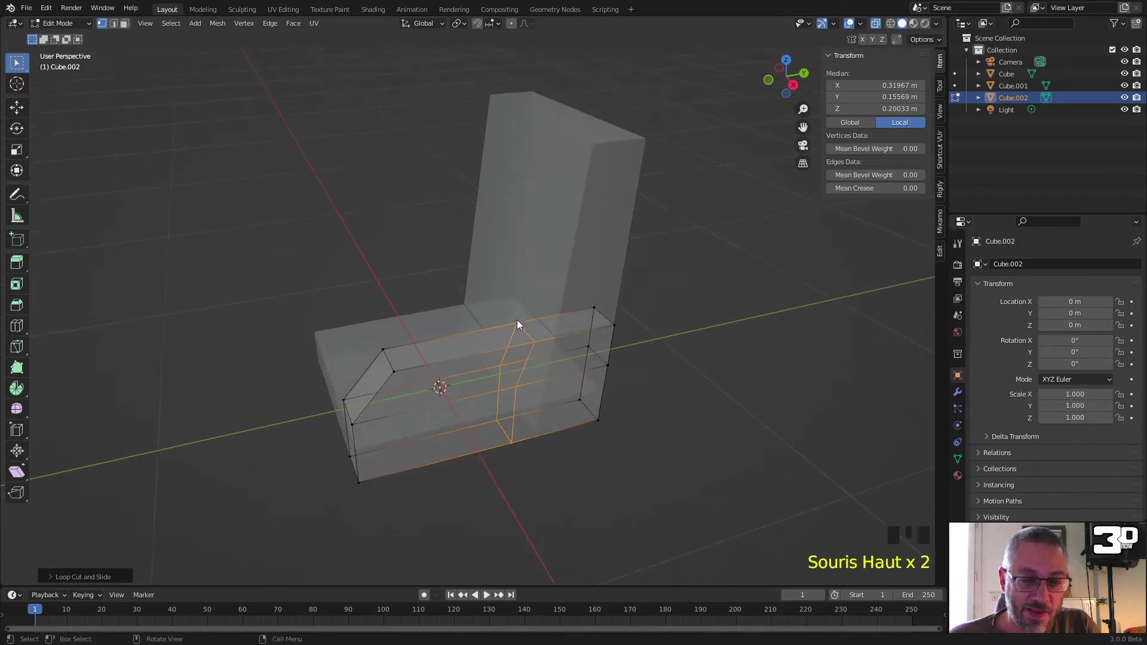
key("3")
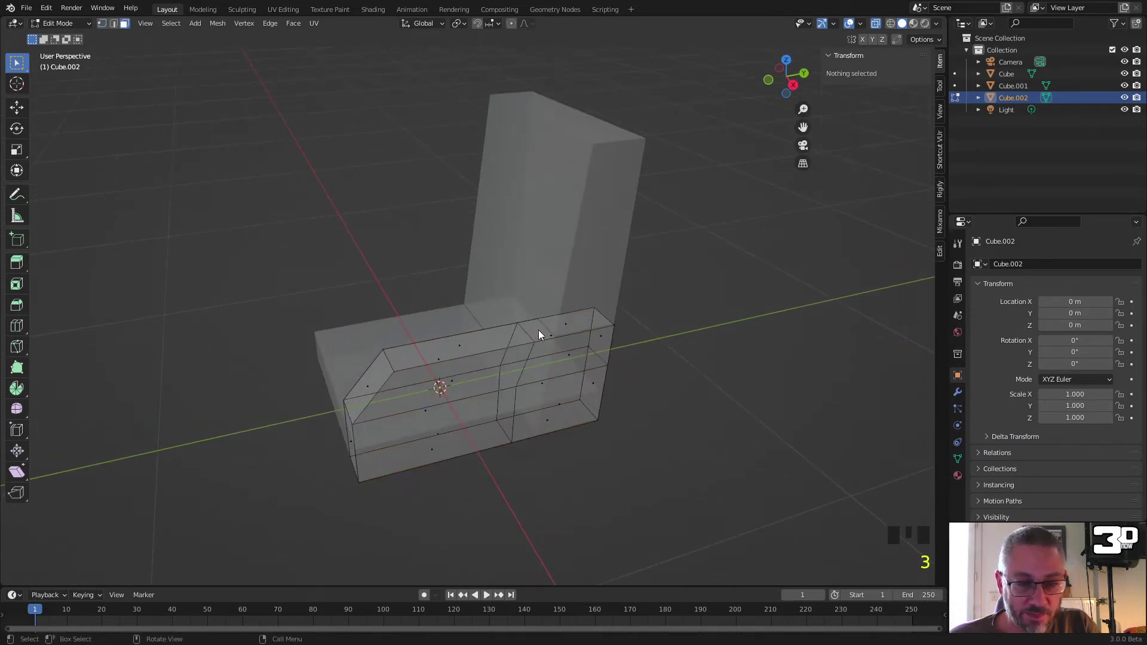
left_click(565, 327)
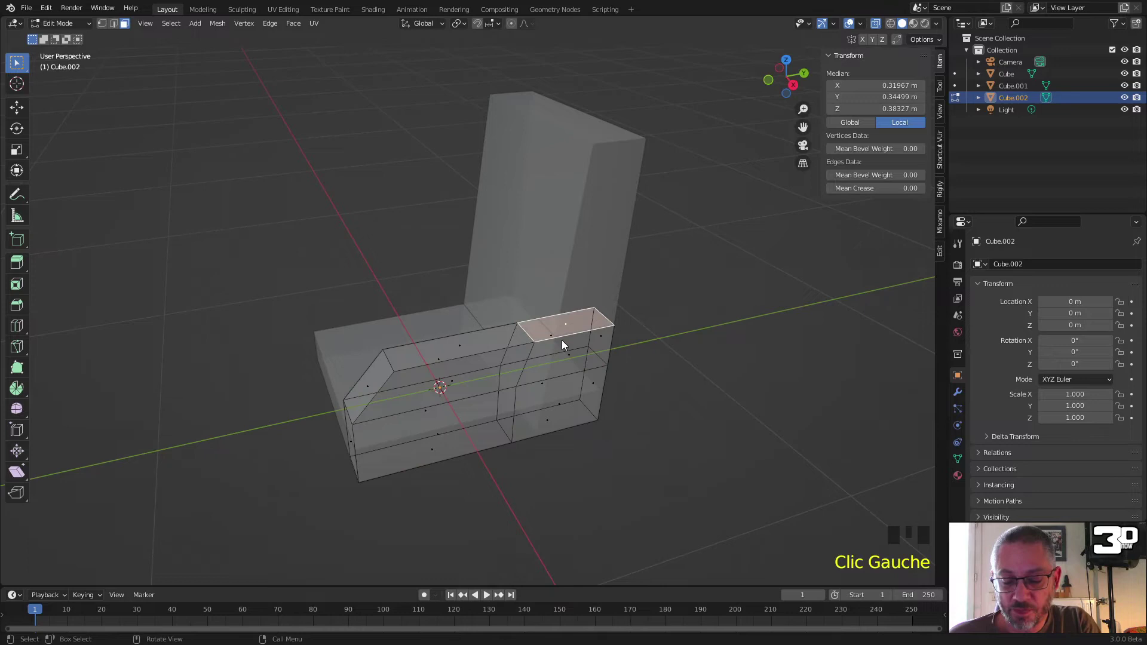
key("KP_3")
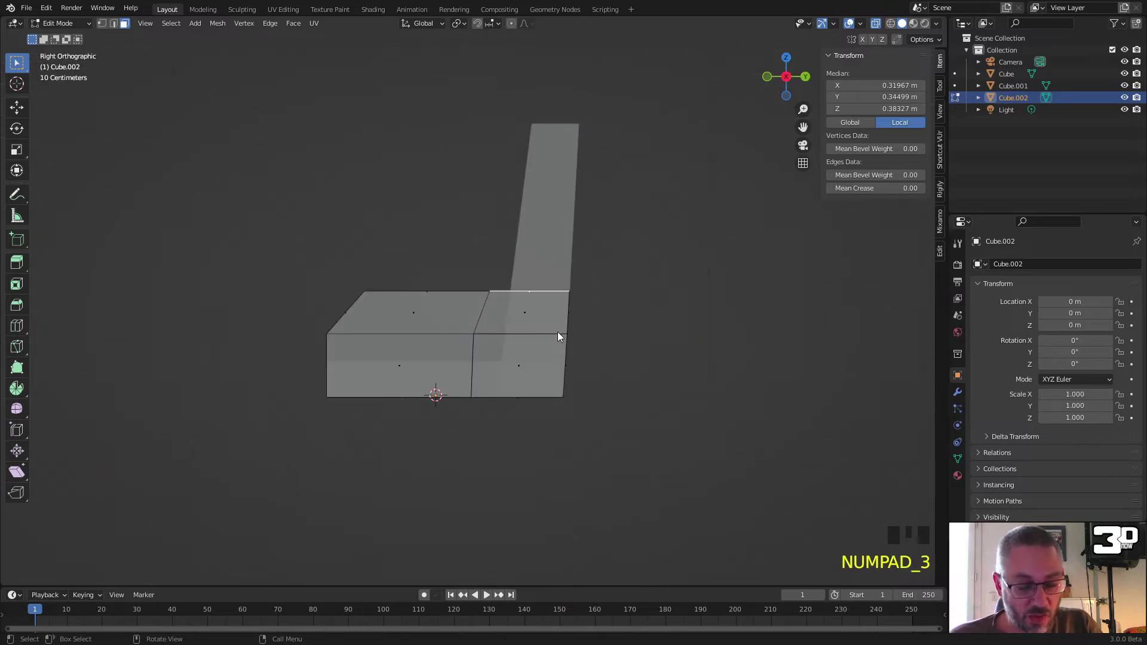
key("e")
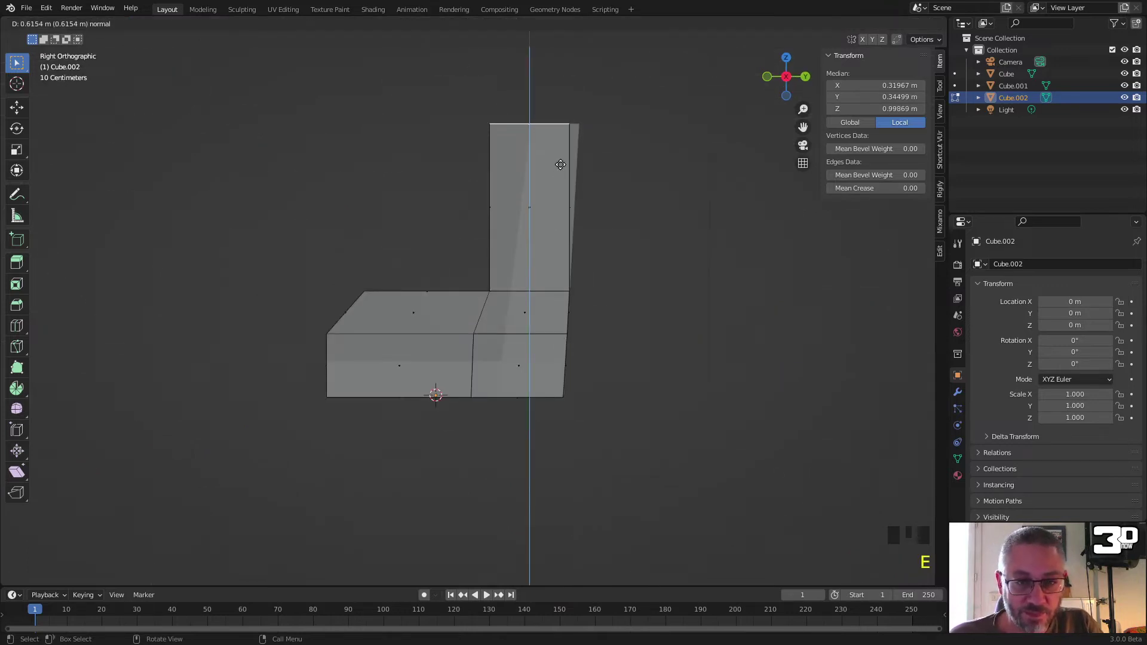
left_click(571, 172)
Step: Move the extruded top face about 0.035 m back along Y to match the backrest's rear slope
key("g")
key("y")
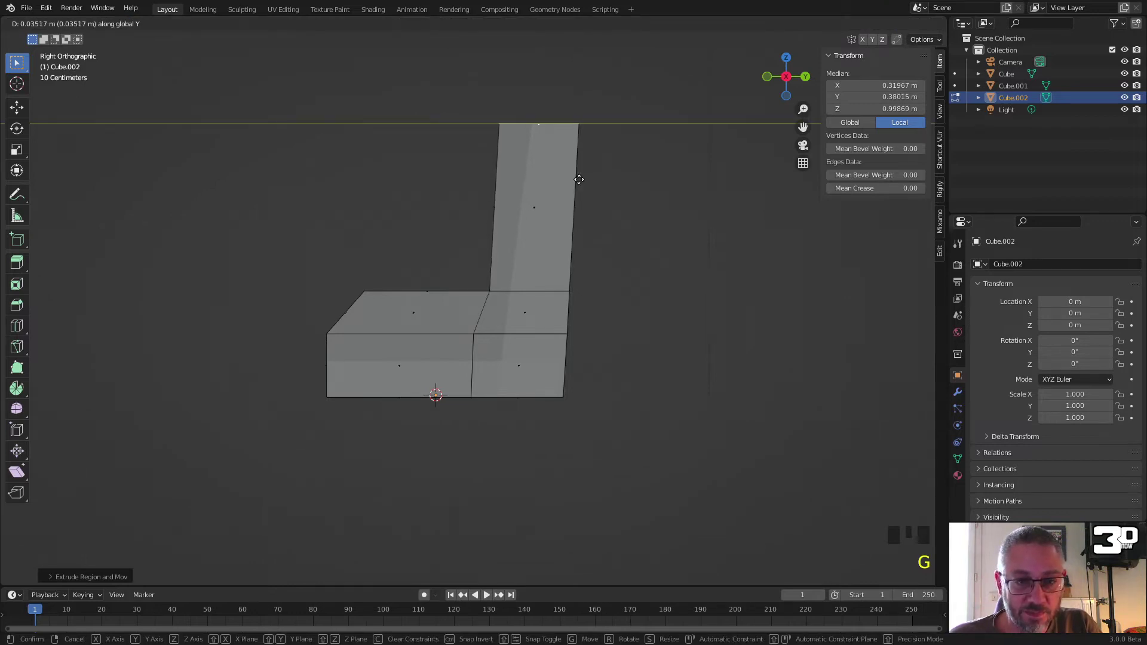
left_click(578, 179)
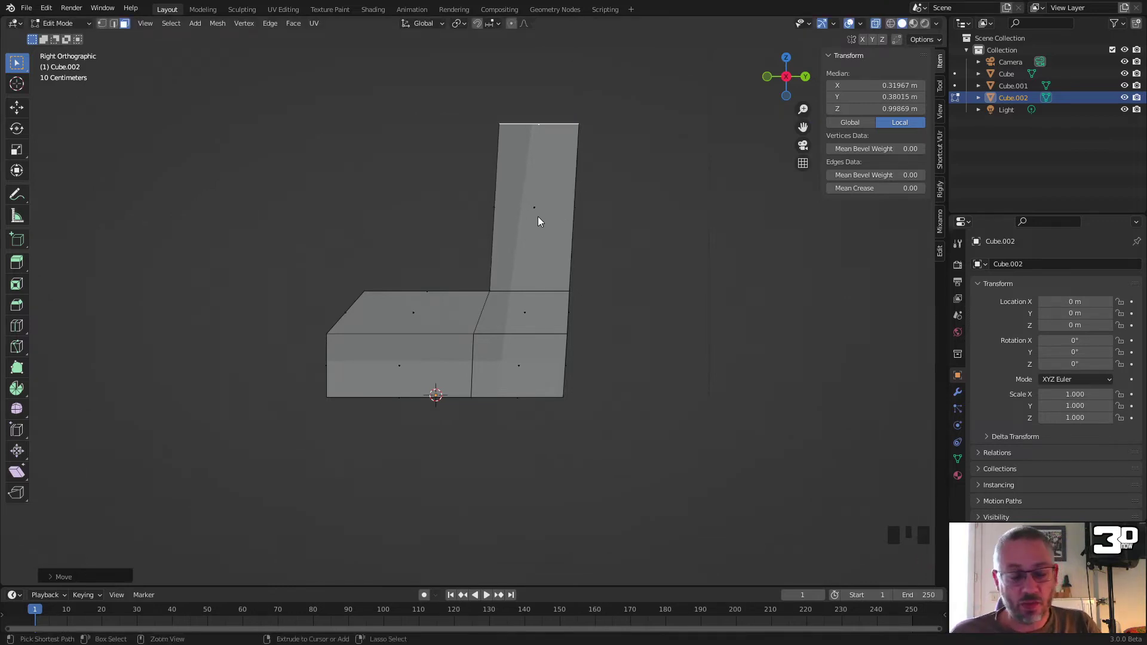
Step: Add two evenly spaced horizontal loop cuts to the upright part of the side piece
key("ctrl+r")
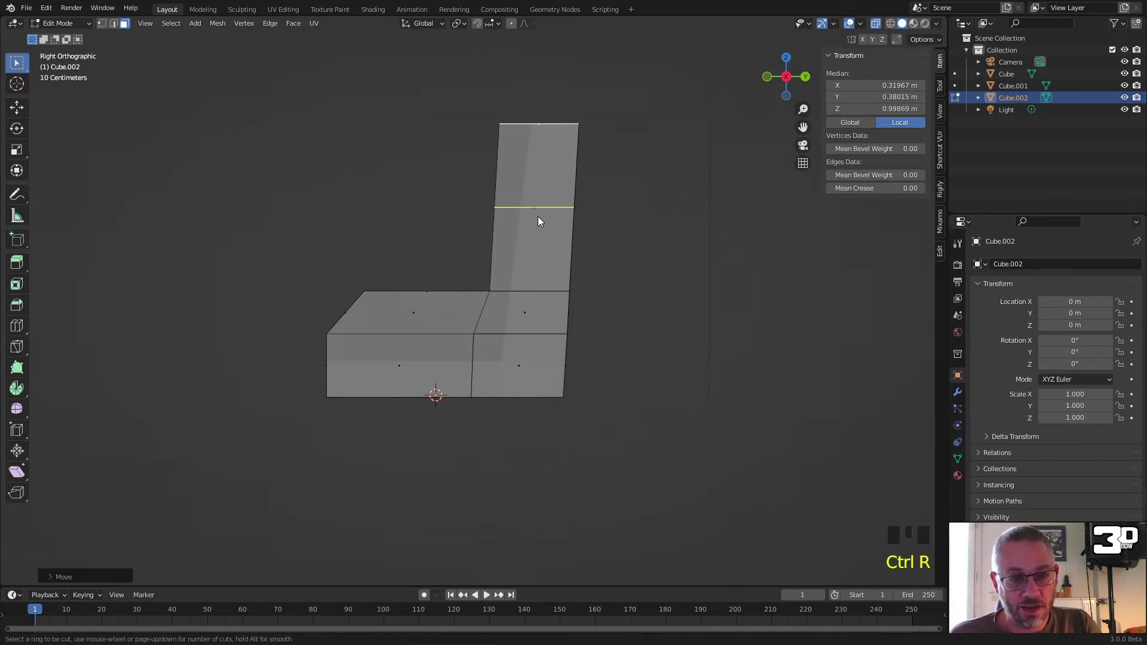
scroll(538, 218, "up", 1)
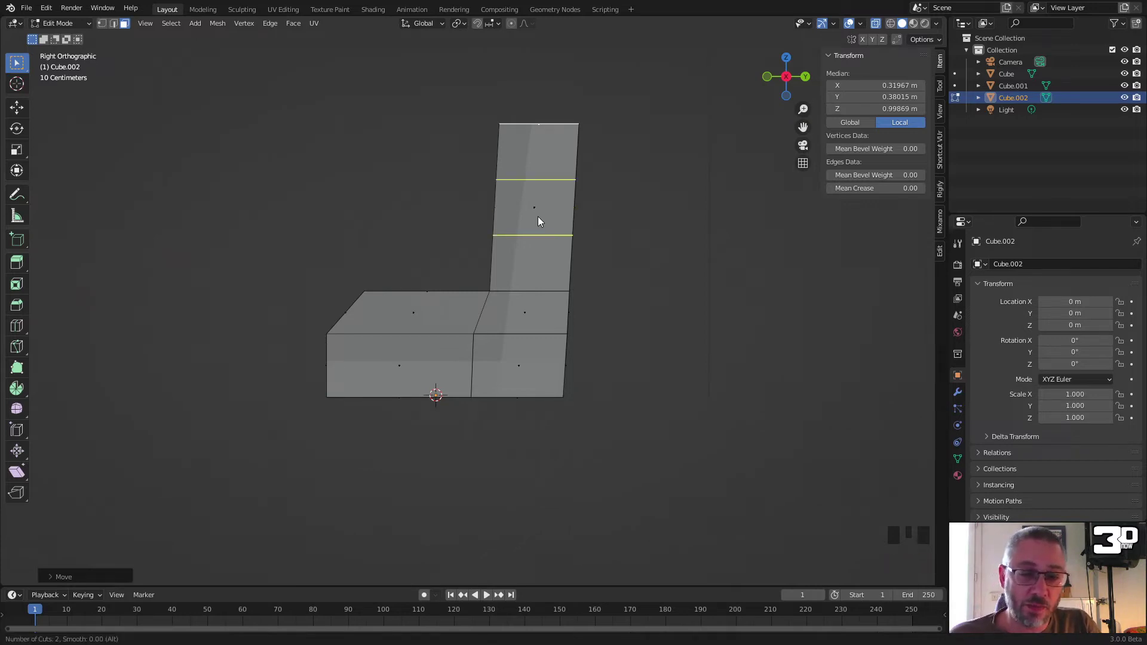
left_click(538, 217)
left_click(538, 218)
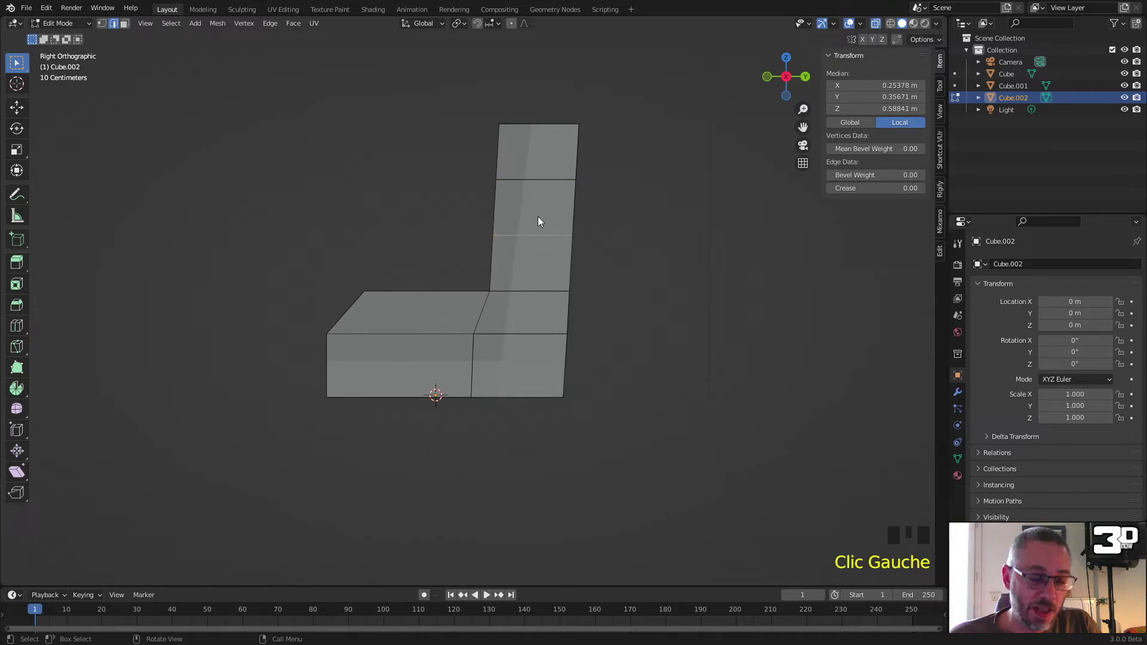
Step: Move the upright part's top front vertices back and down to slope the corner, and lower its top rear vertices slightly
key("1")
left_click(517, 149)
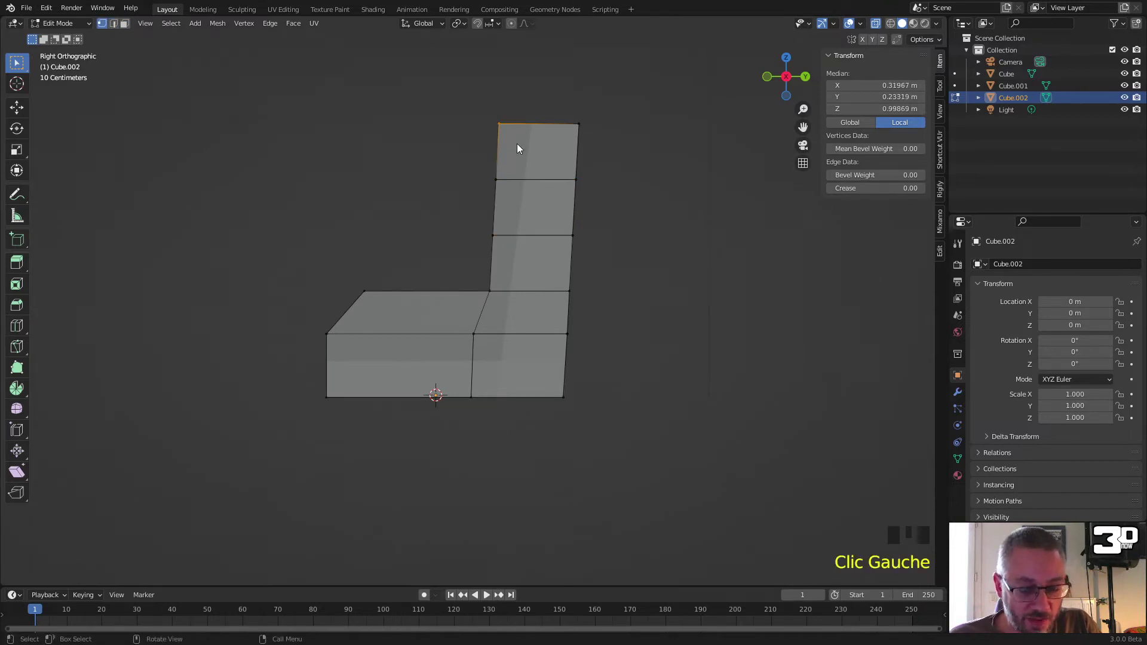
key("g")
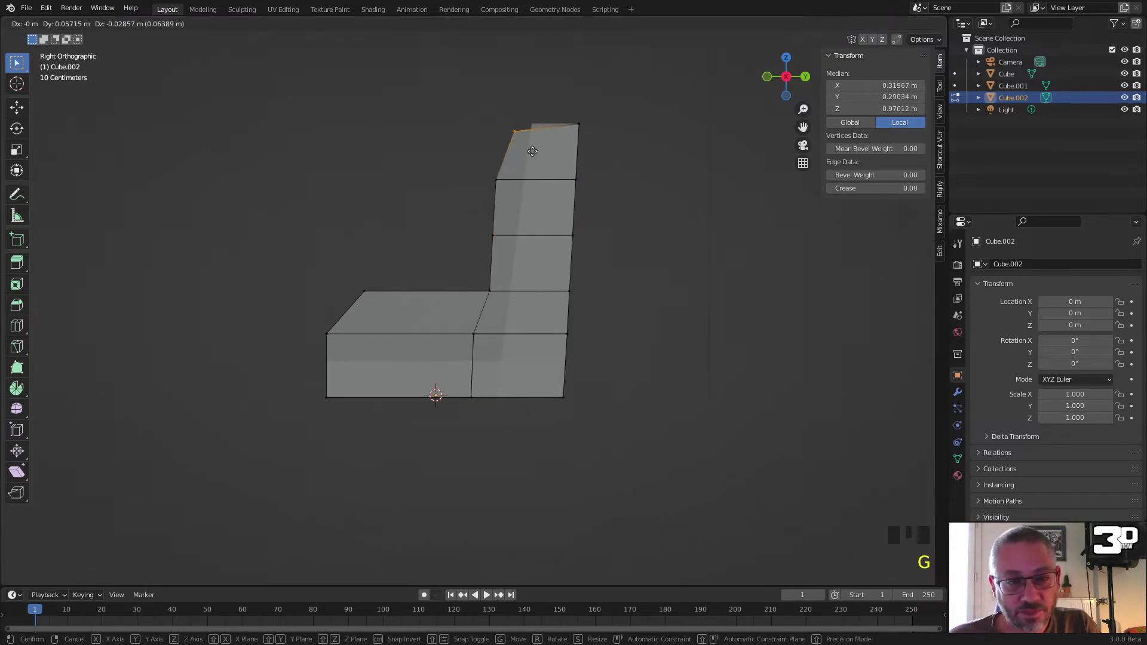
left_click(593, 126)
left_click(584, 133)
key("g")
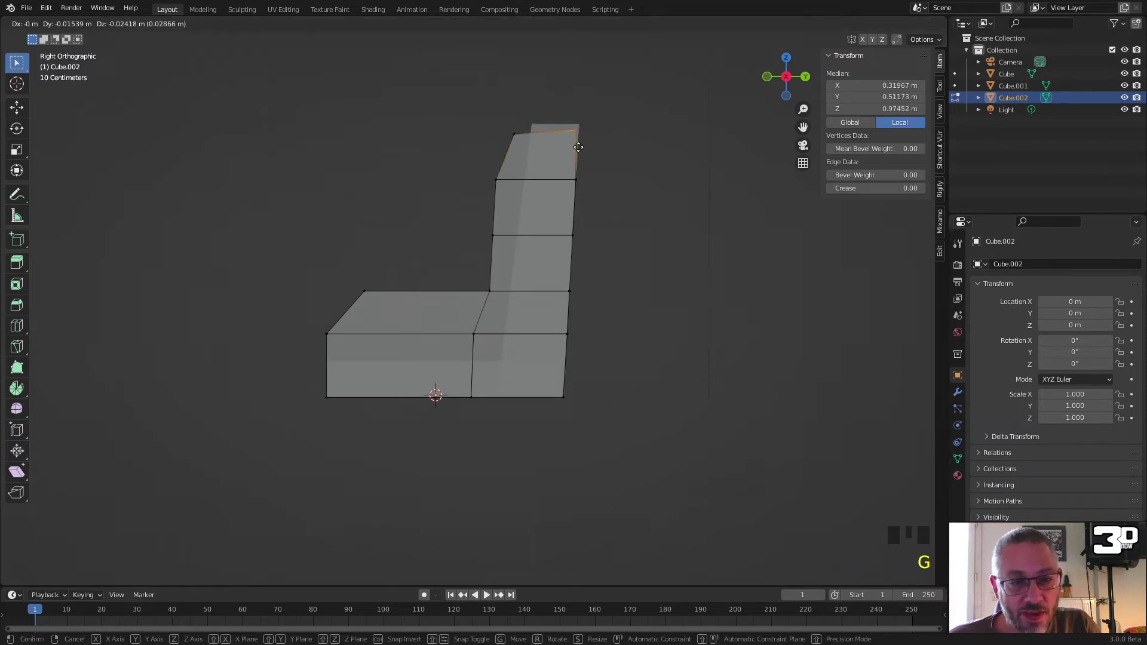
left_click(582, 146)
Step: Move the lower loop's front vertices back and down, and slide its rear vertices down to about Z 0.53 m
left_click_drag(469, 225, 513, 261)
key("g")
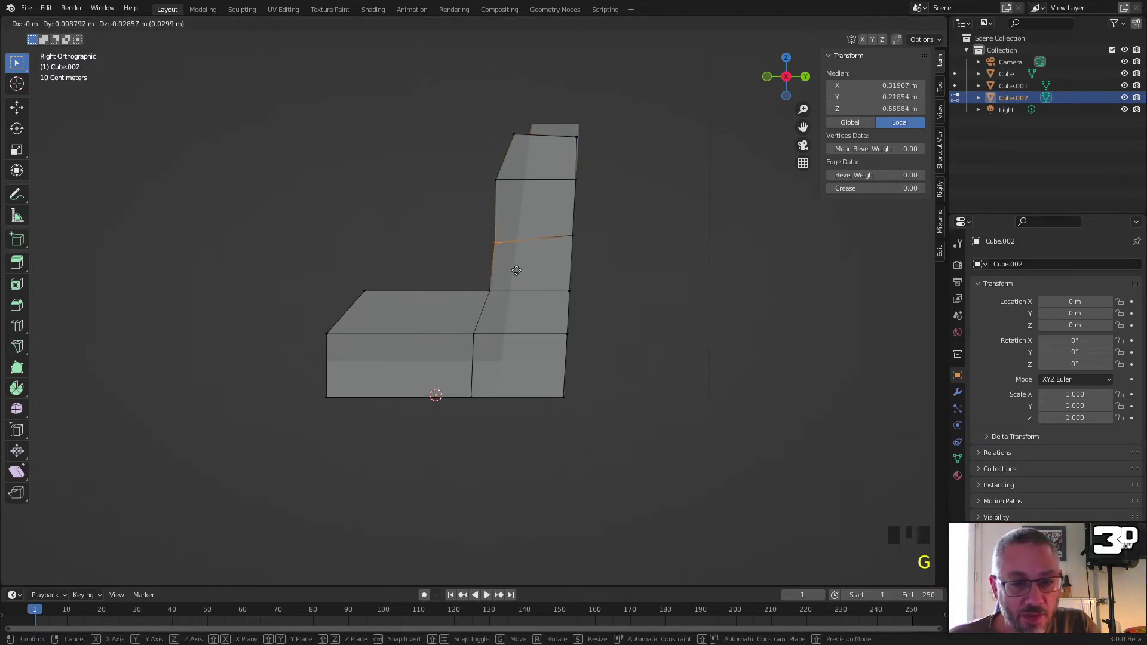
left_click(522, 278)
left_click(588, 248, "shift")
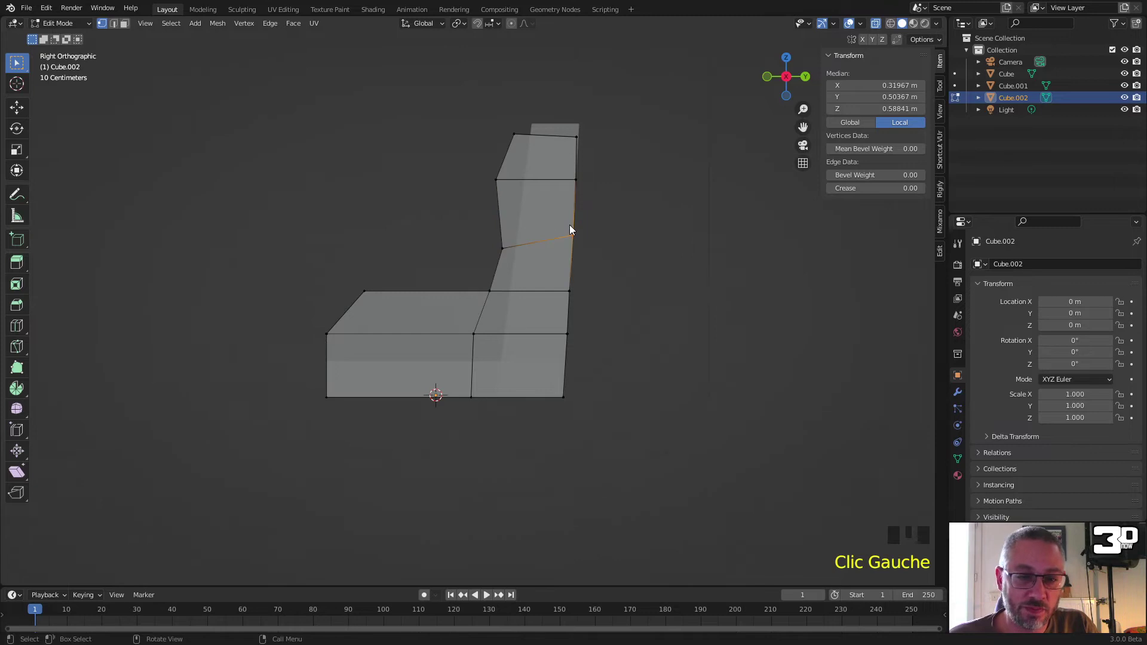
key("g")
key("g")
left_click(566, 244)
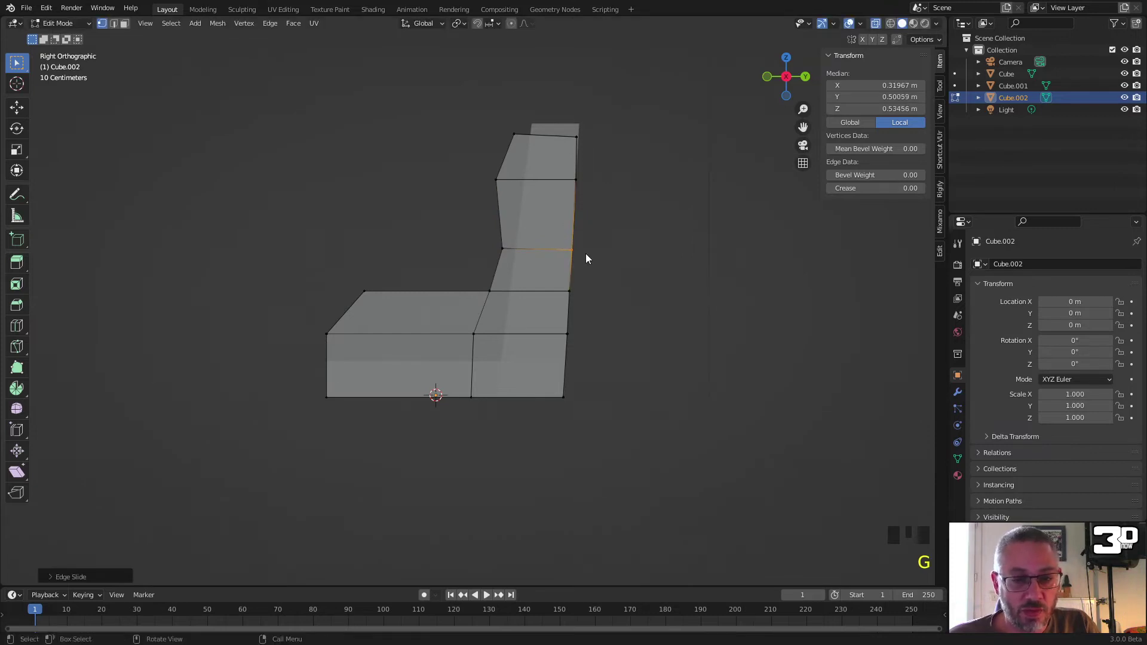
Step: Move the entire side piece outward along X to about 0.39 m
left_click(611, 239)
middle_click_drag(553, 245, 670, 279)
scroll(643, 266, "up", 4)
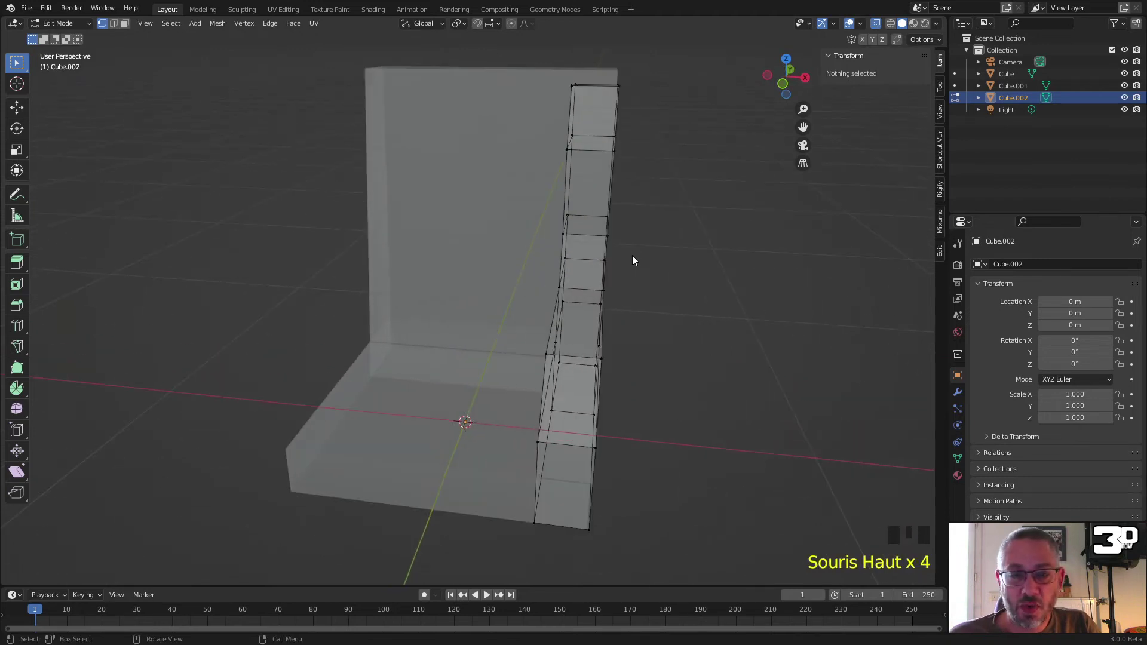
scroll(606, 257, "down", 2)
middle_click_drag(606, 256, 507, 415)
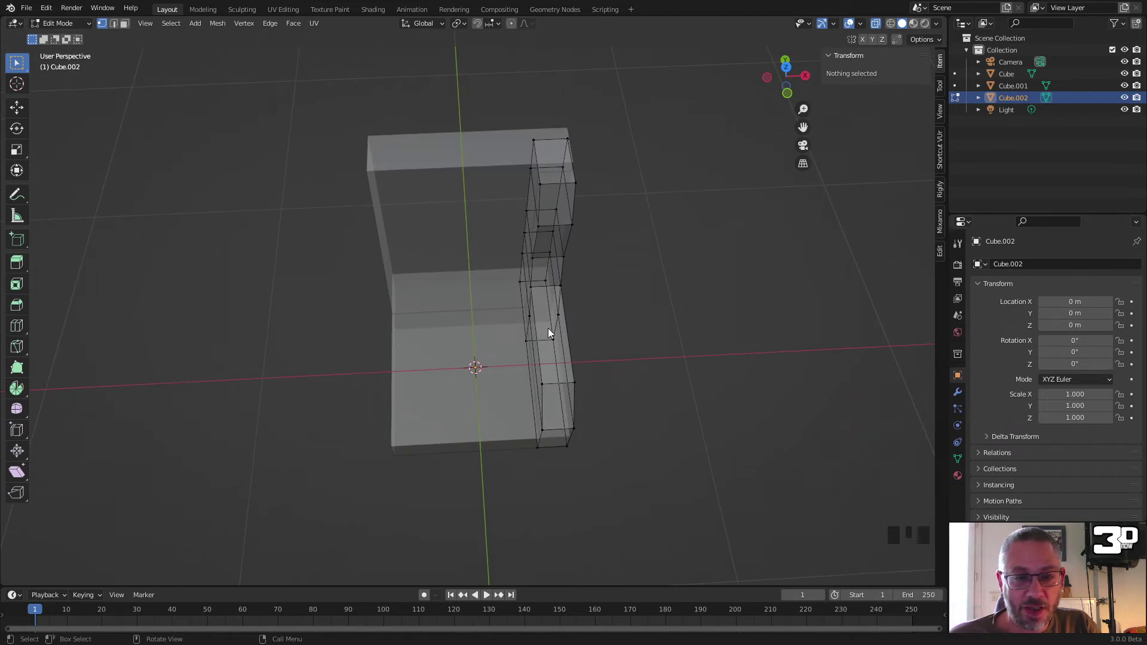
middle_click_drag(559, 283, 560, 312)
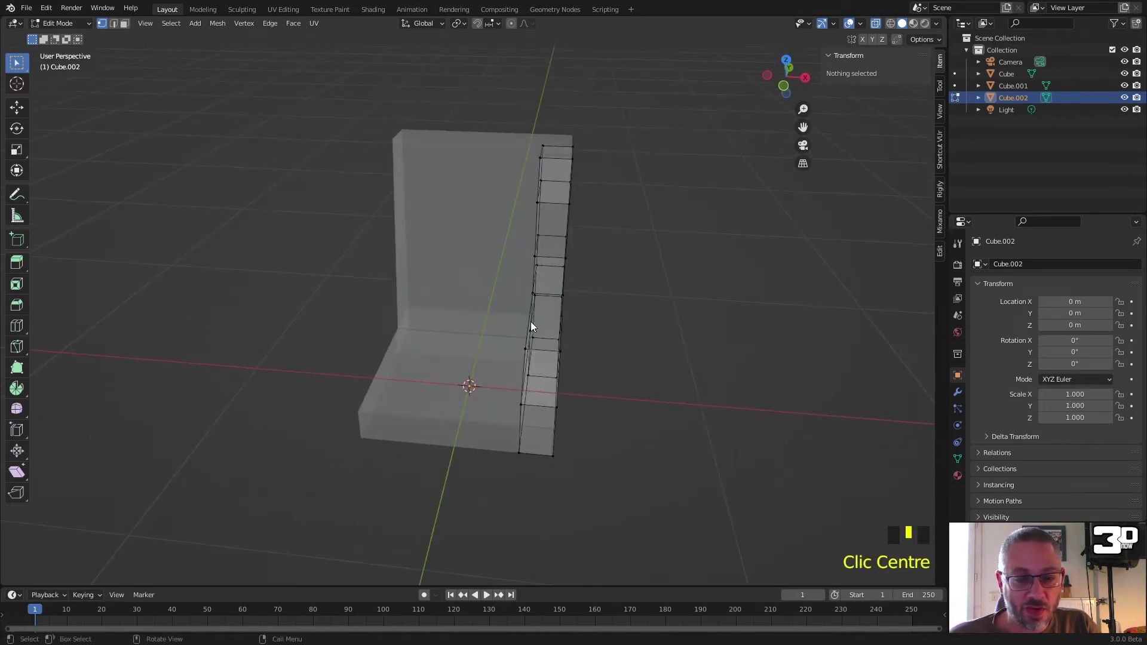
key("a")
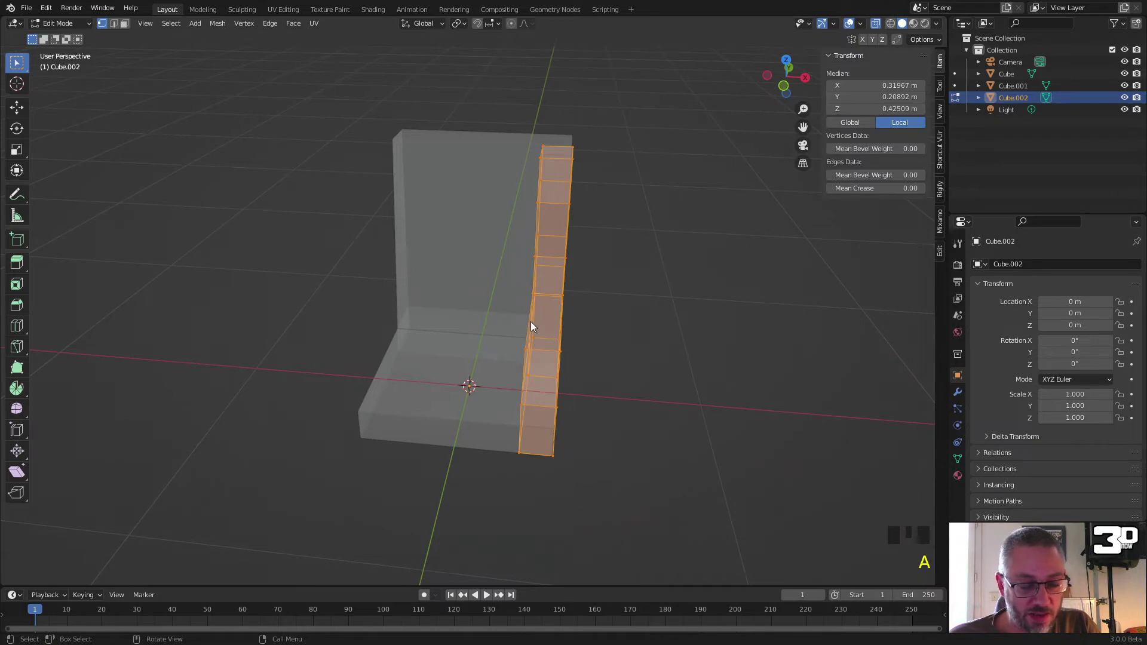
key("g")
key("x")
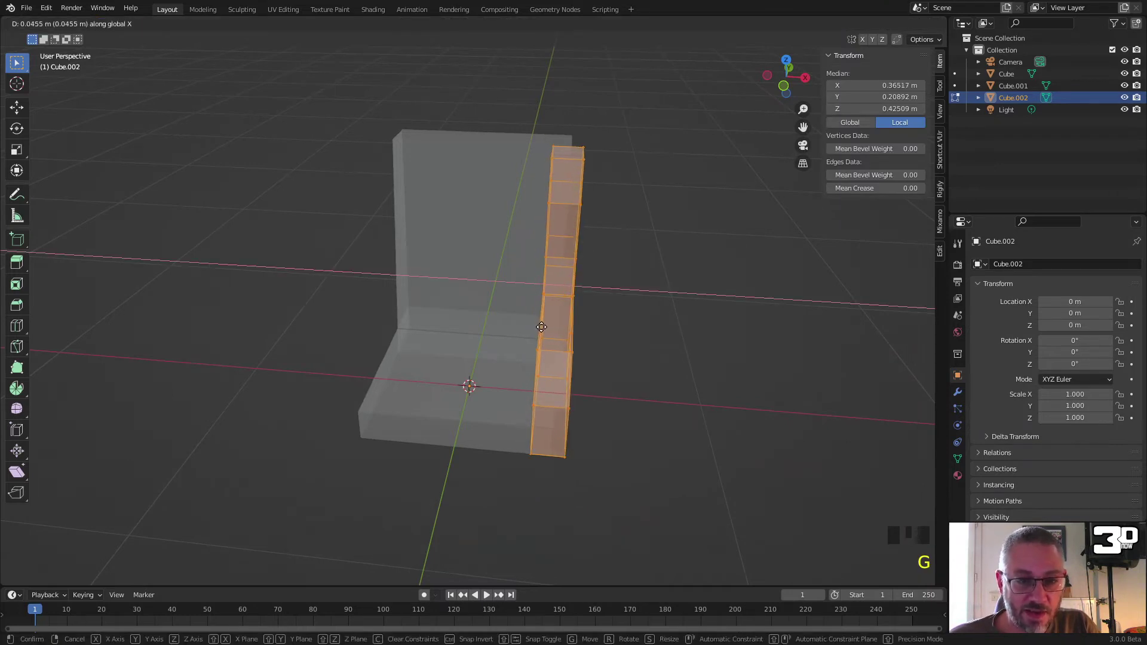
left_click(547, 330)
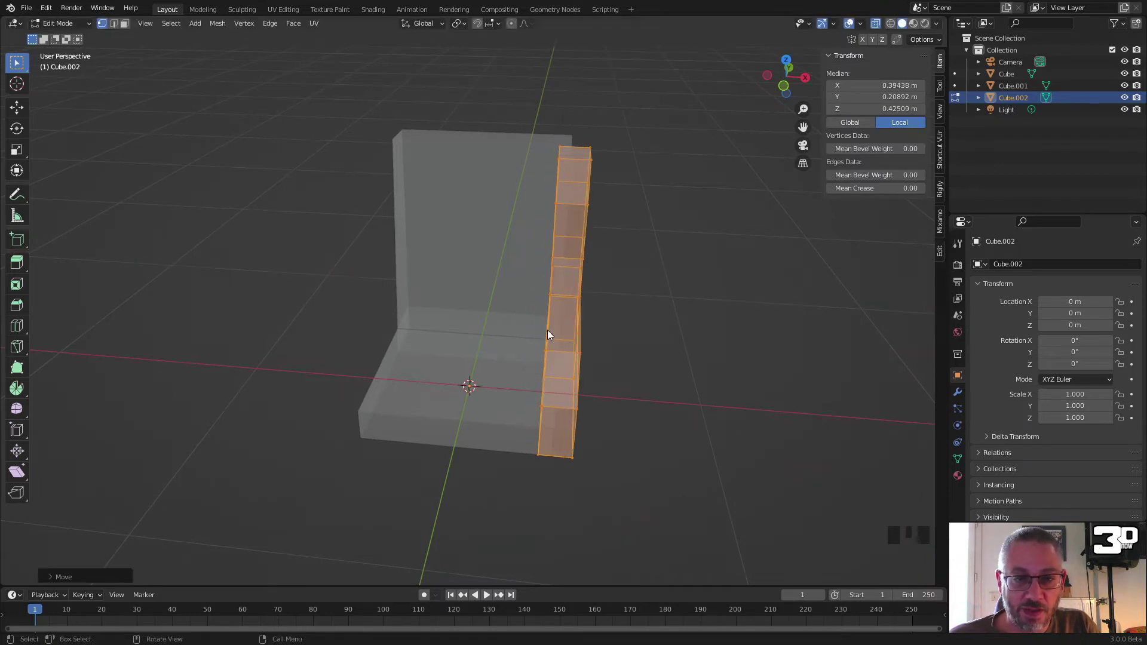
Step: Add three evenly spaced vertical loop cuts across the width of the backrest
key("Tab")
left_click(512, 220)
middle_click_drag(512, 220, 511, 195)
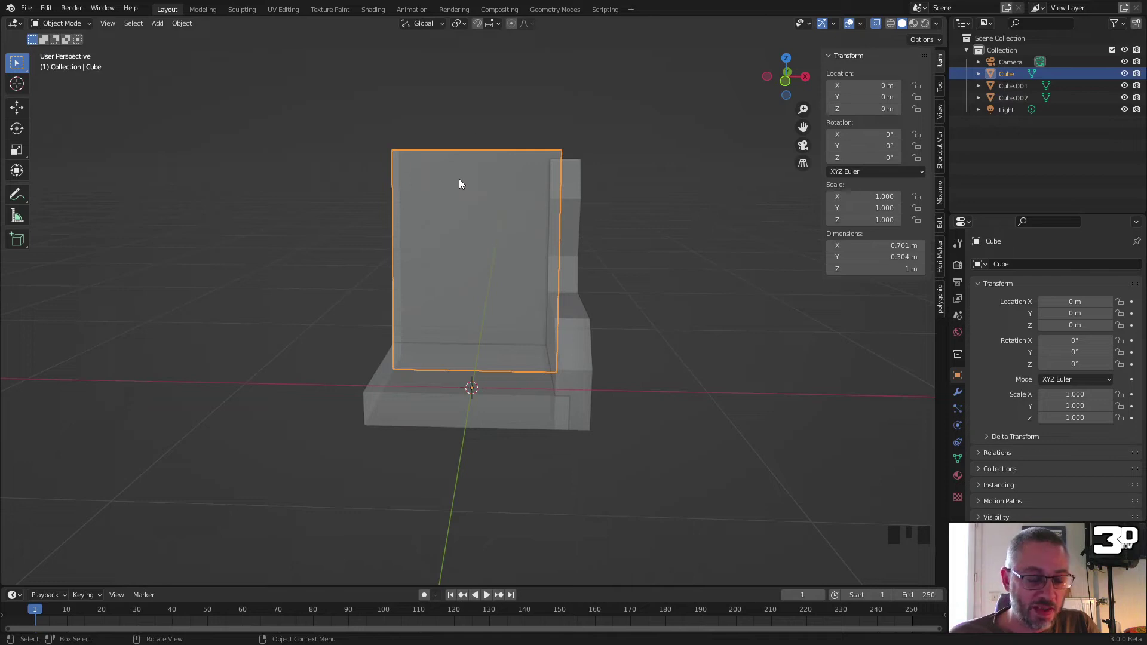
scroll(460, 179, "up", 1)
key("Tab")
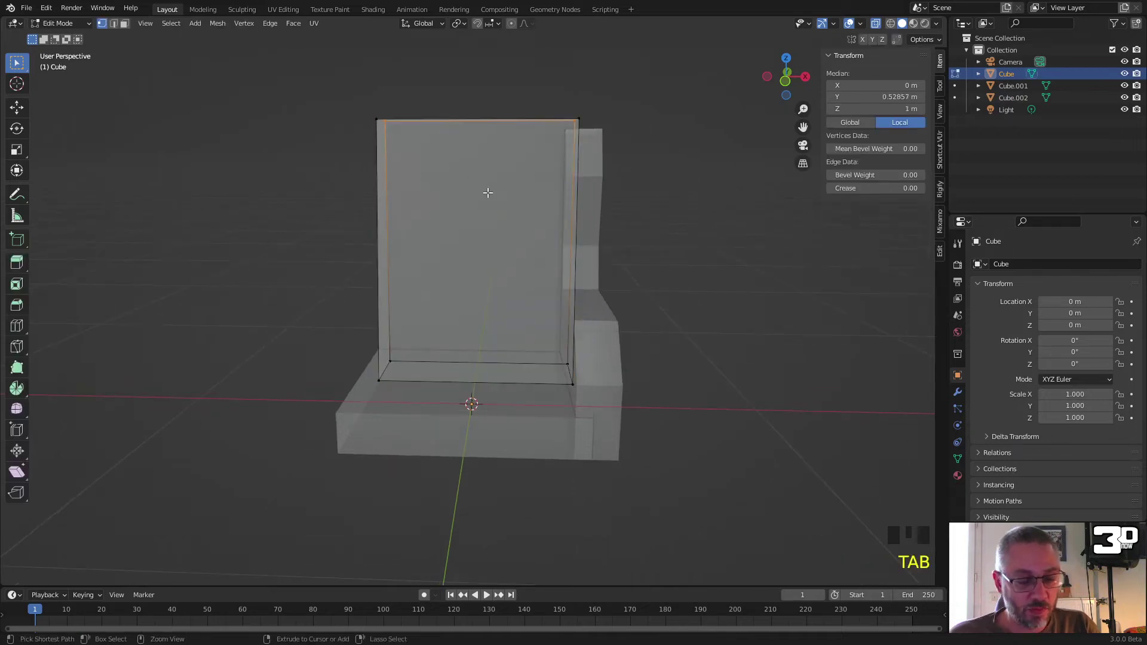
key("ctrl+r")
scroll(484, 144, "up", 1)
scroll(484, 143, "up", 1)
left_click(482, 143)
right_click(512, 174)
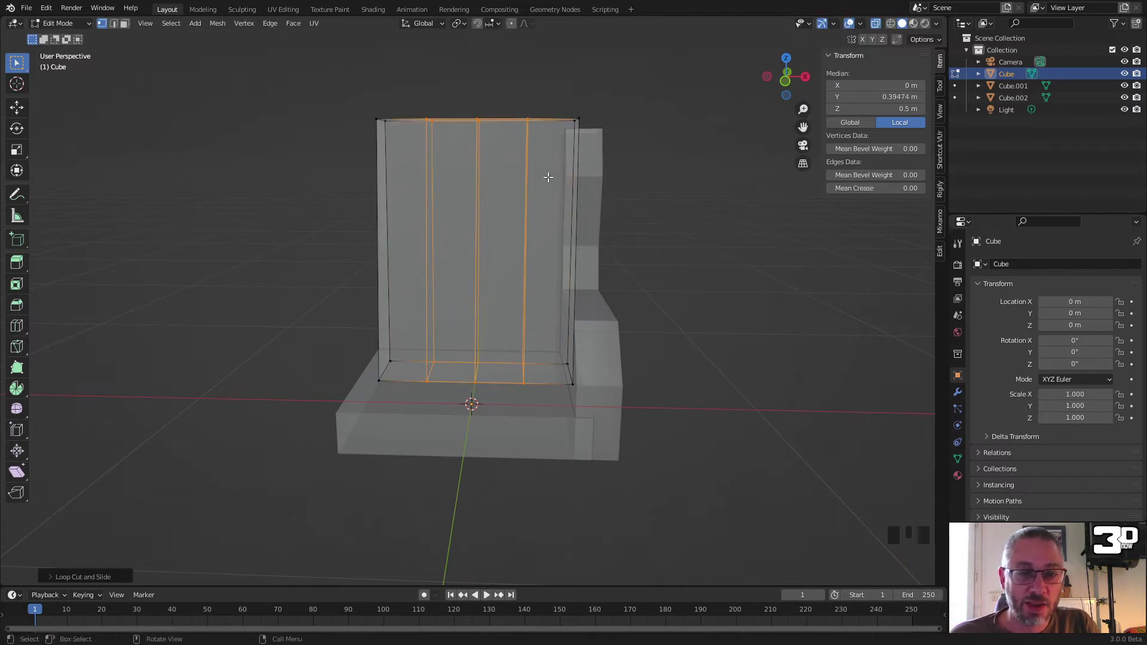
Step: Lower the backrest's outer top corner vertices on both sides along Z to about 0.96 m
left_click(360, 102)
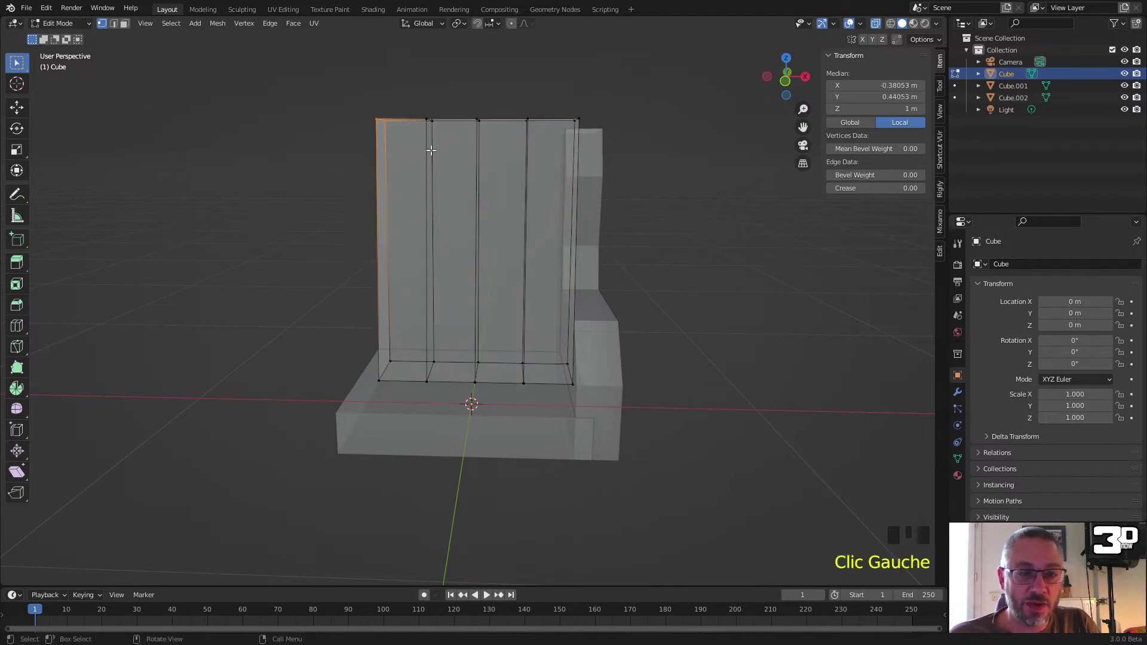
left_click(592, 142, "shift")
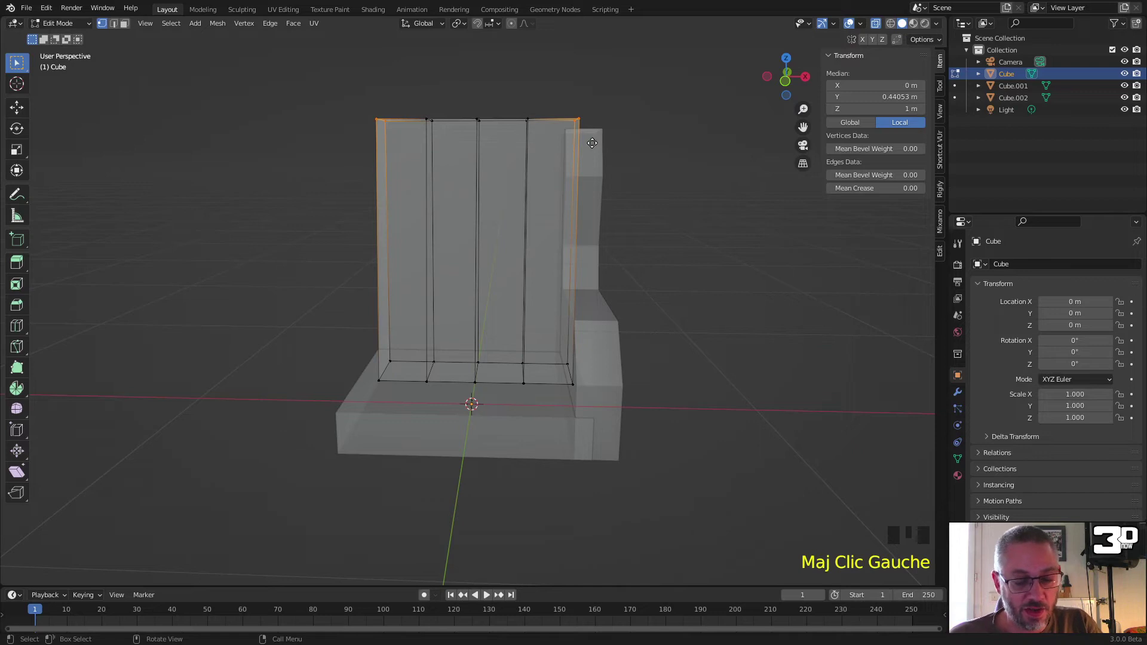
key("g")
key("z")
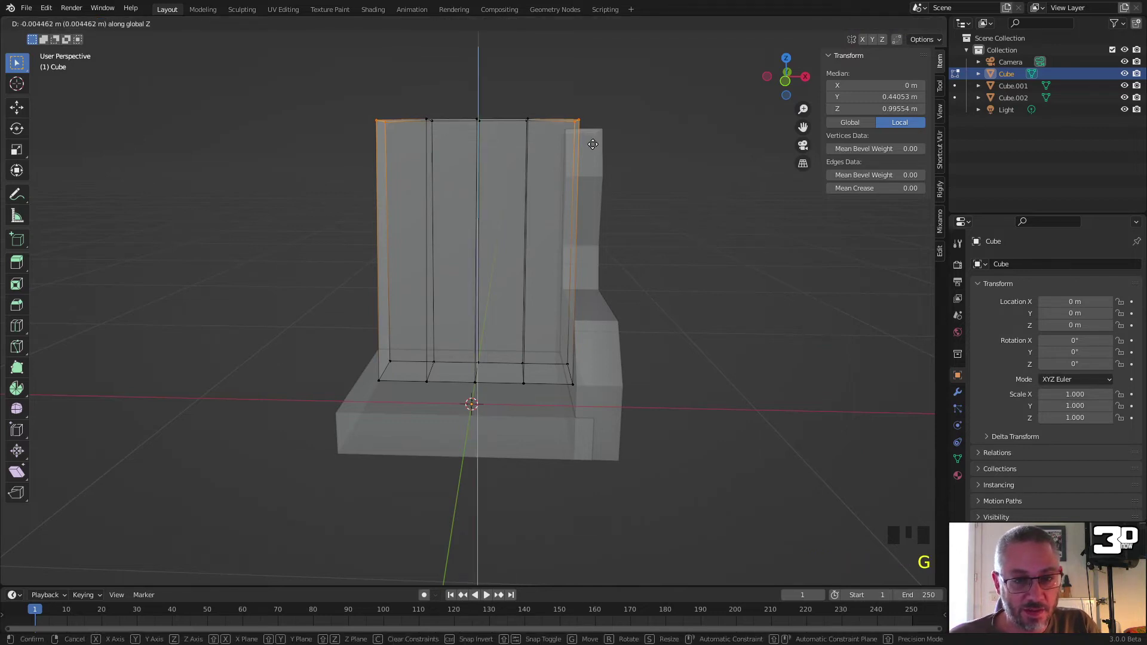
left_click(592, 153)
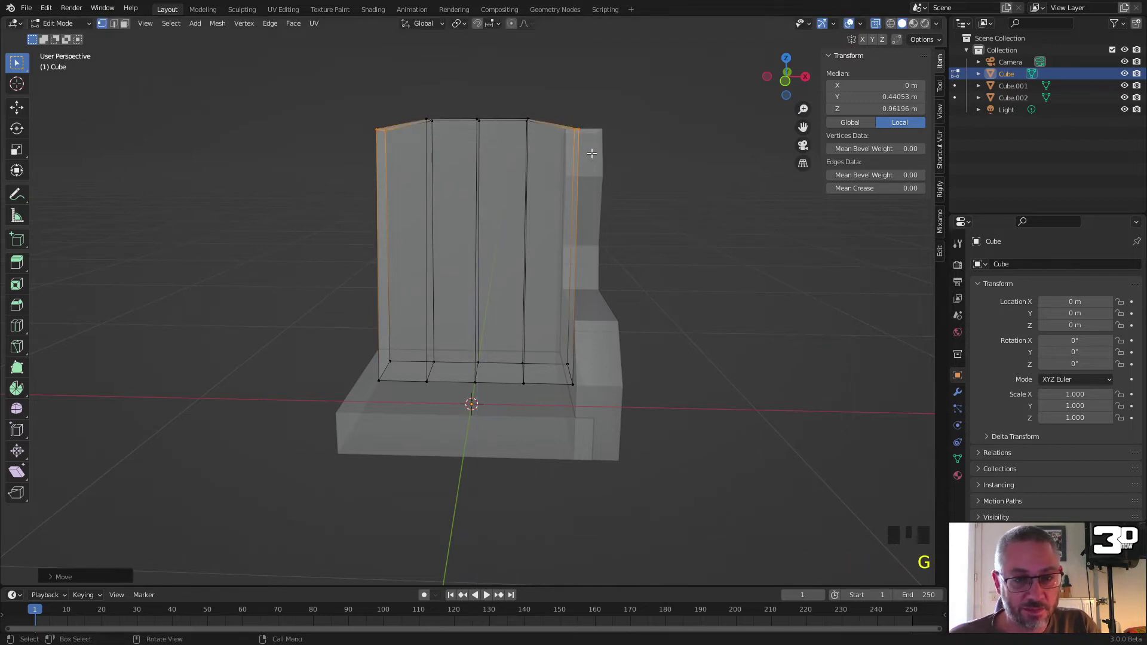
Step: Lower the top vertices of the backrest's two intermediate loops to about Z 0.99 m to round the top edge
left_click(473, 117)
double_click(422, 122)
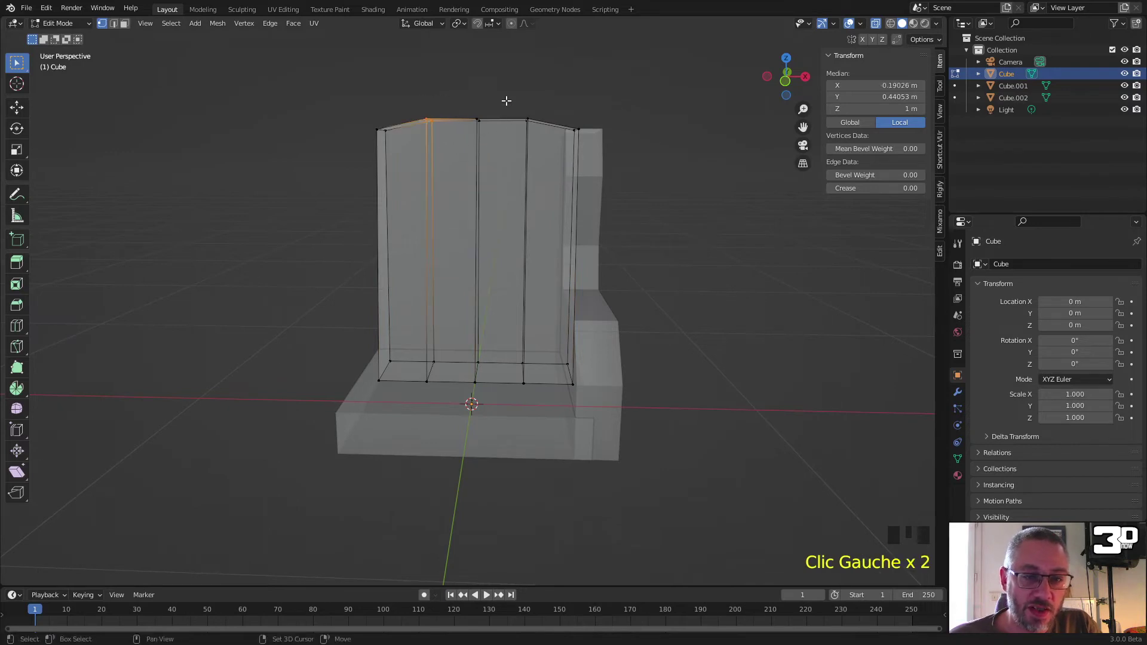
left_click(526, 120, "shift")
key("g")
key("z")
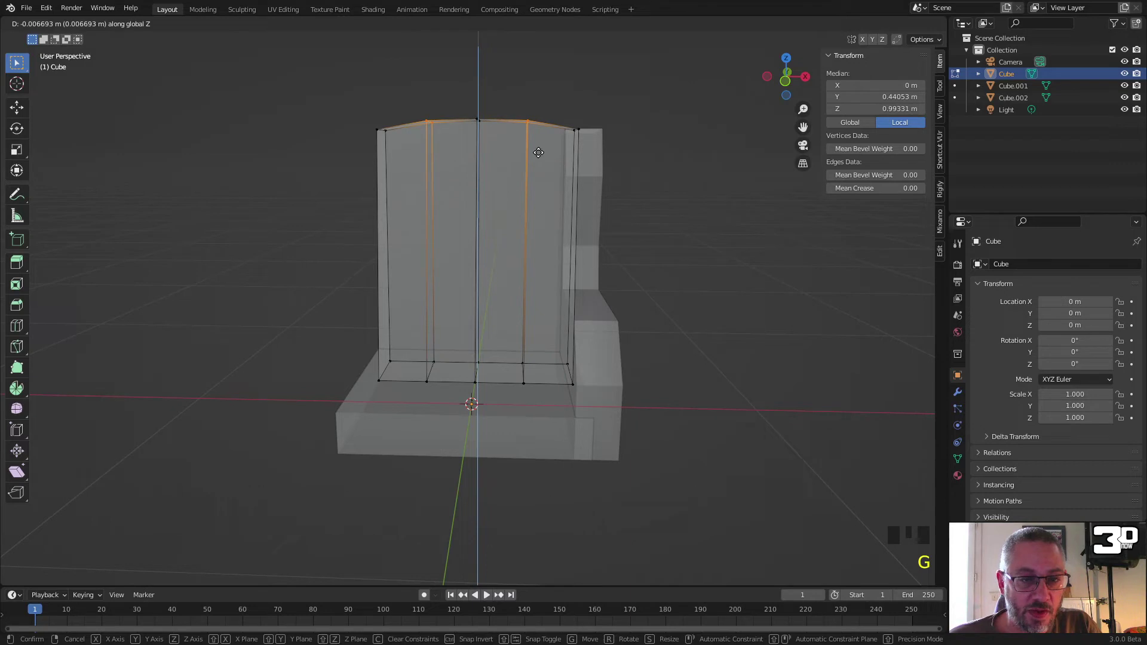
left_click(539, 152)
left_click(677, 167)
middle_click_drag(645, 200, 634, 225)
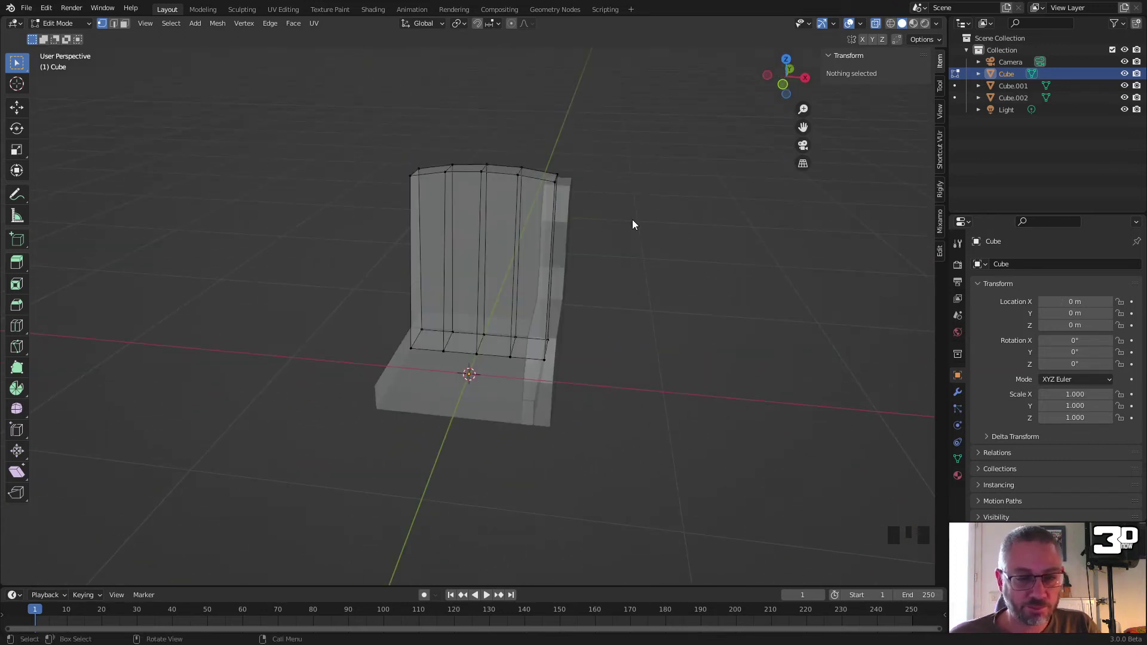
Step: Return to Object Mode, select the side piece and turn off X-ray so the seat displays as solid
key("Tab")
left_click(558, 225)
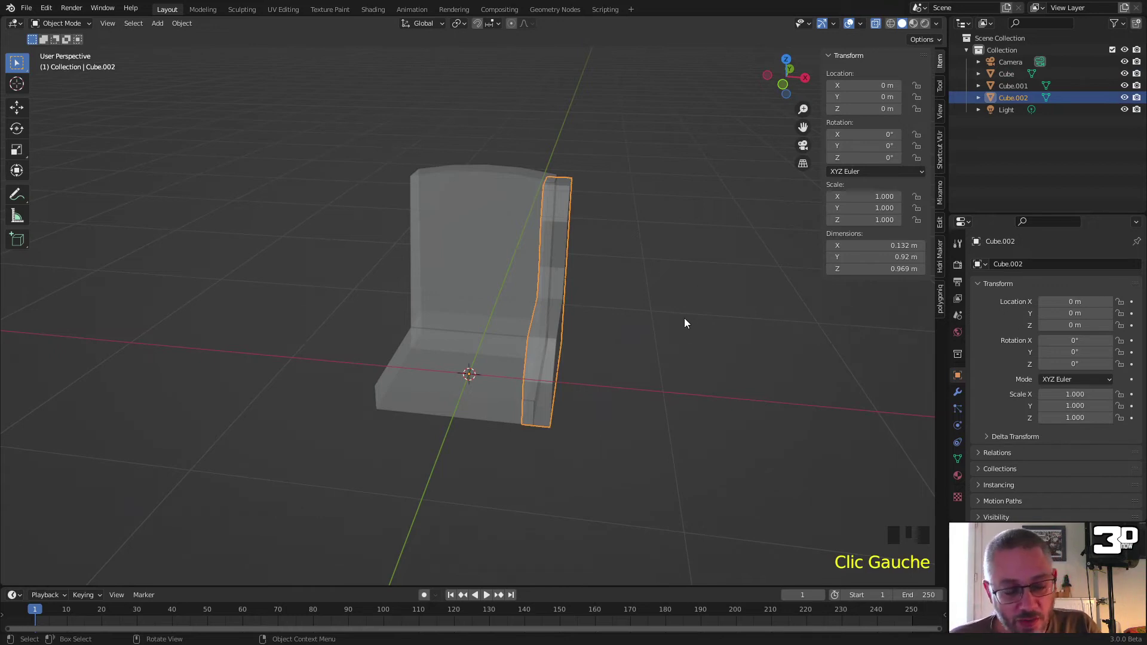
key("alt+z")
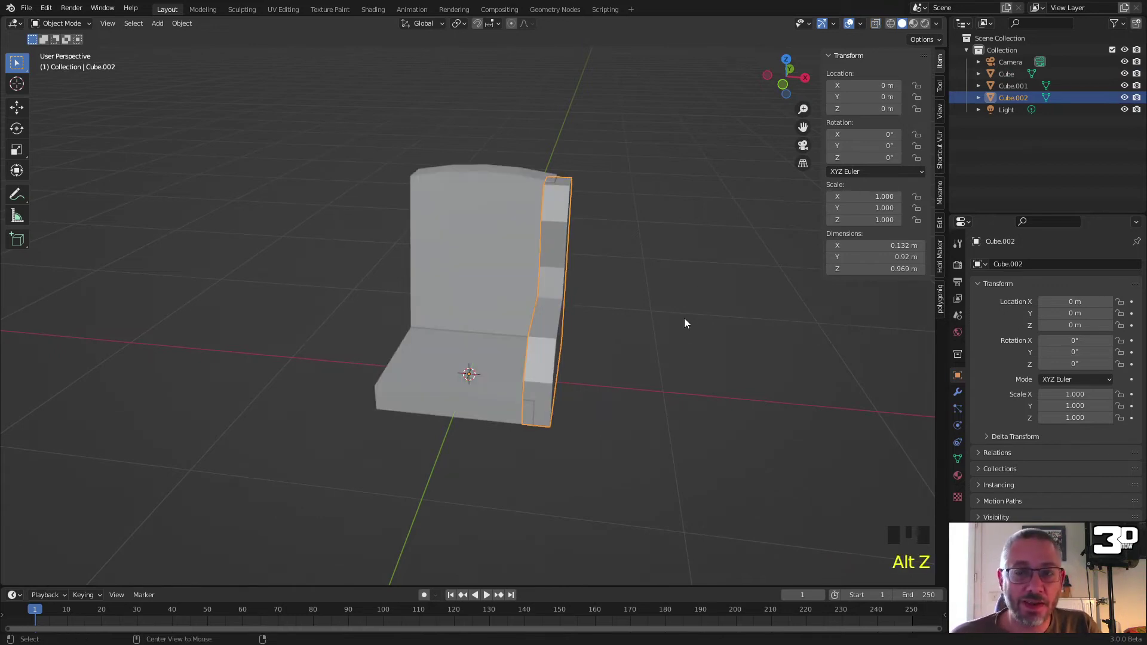
middle_click_drag(693, 329, 663, 325)
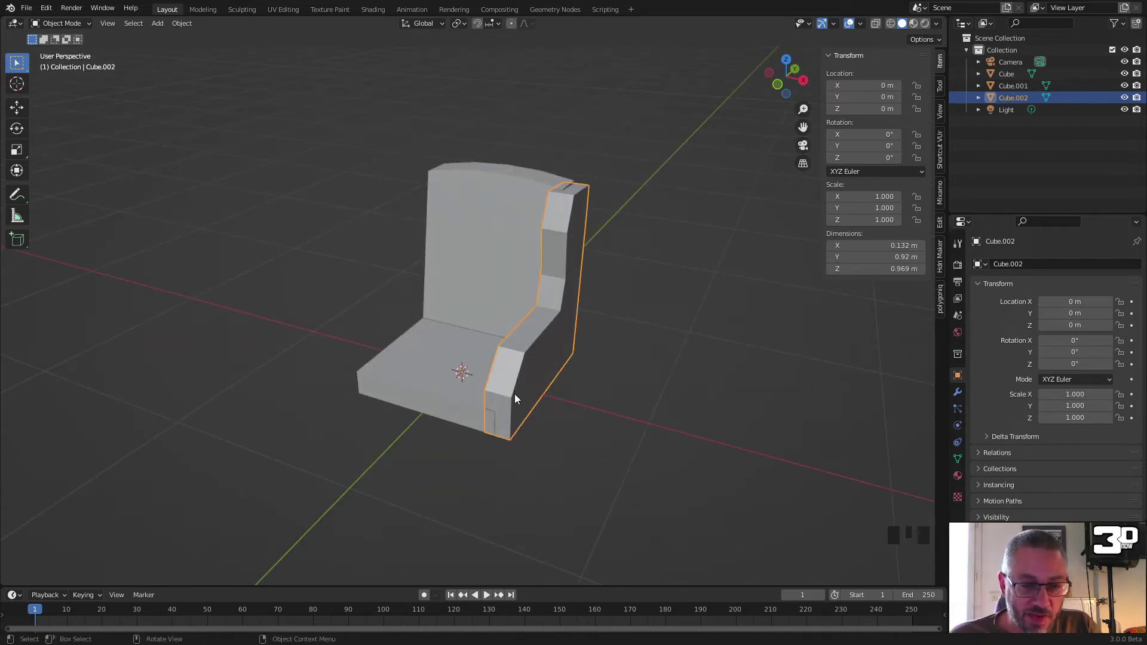
key("Tab")
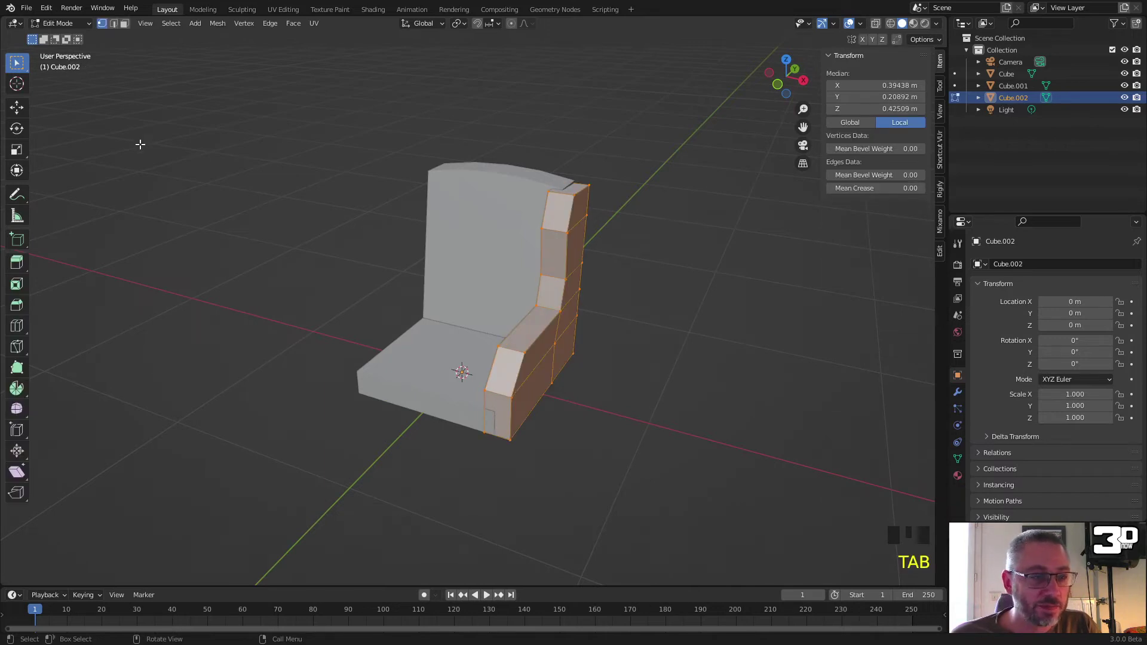
key("Tab")
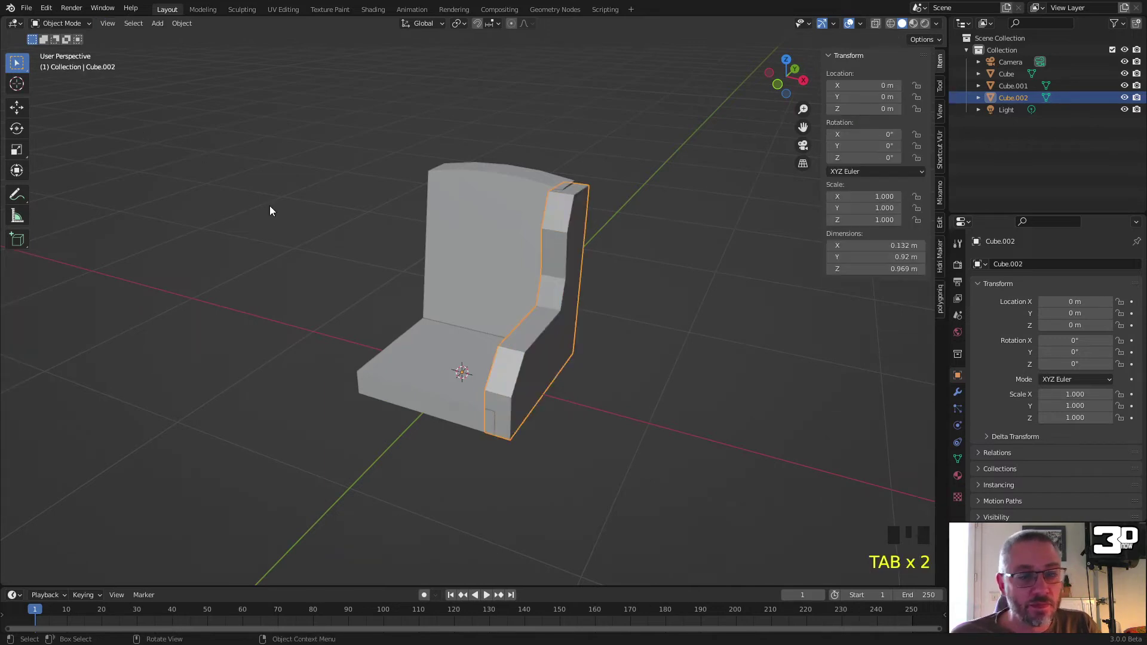
Step: Add a cylinder mesh and rotate its geometry 90° about X so it lies along the seat's depth
left_click(157, 23)
mouse_move(177, 36)
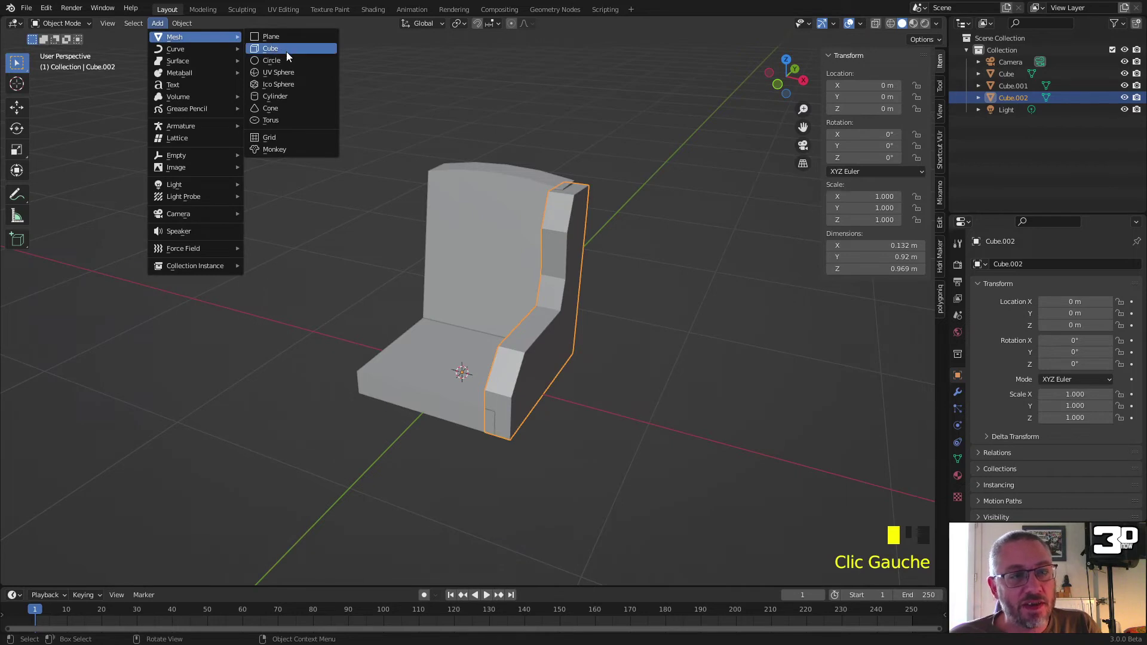
left_click(292, 96)
scroll(368, 210, "down", 5)
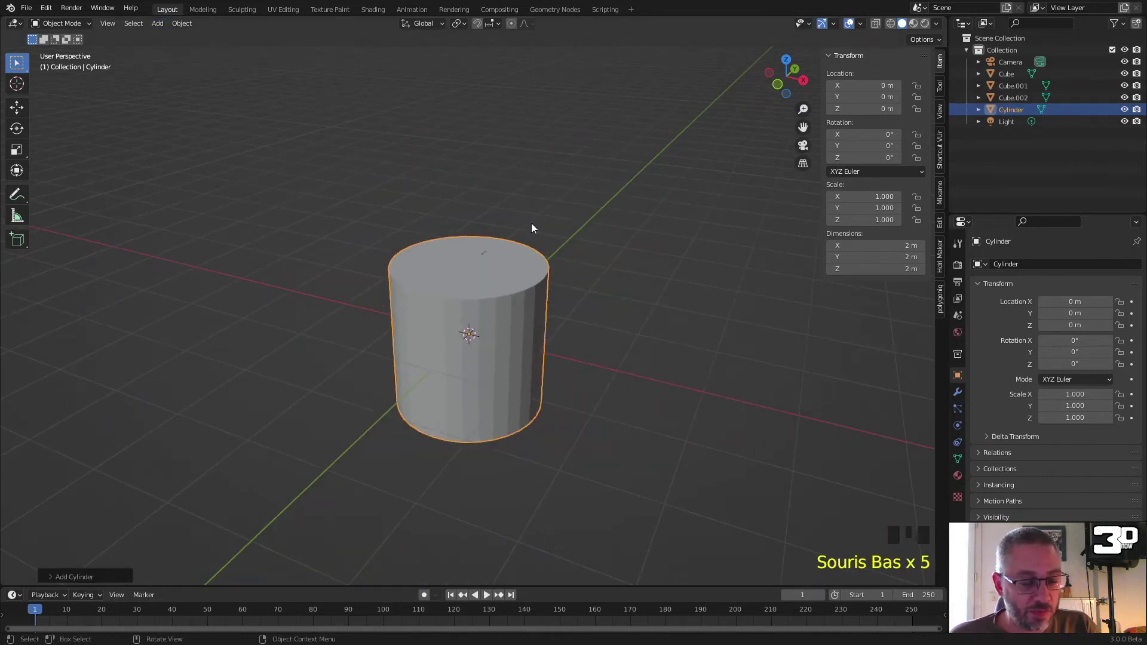
key("Tab")
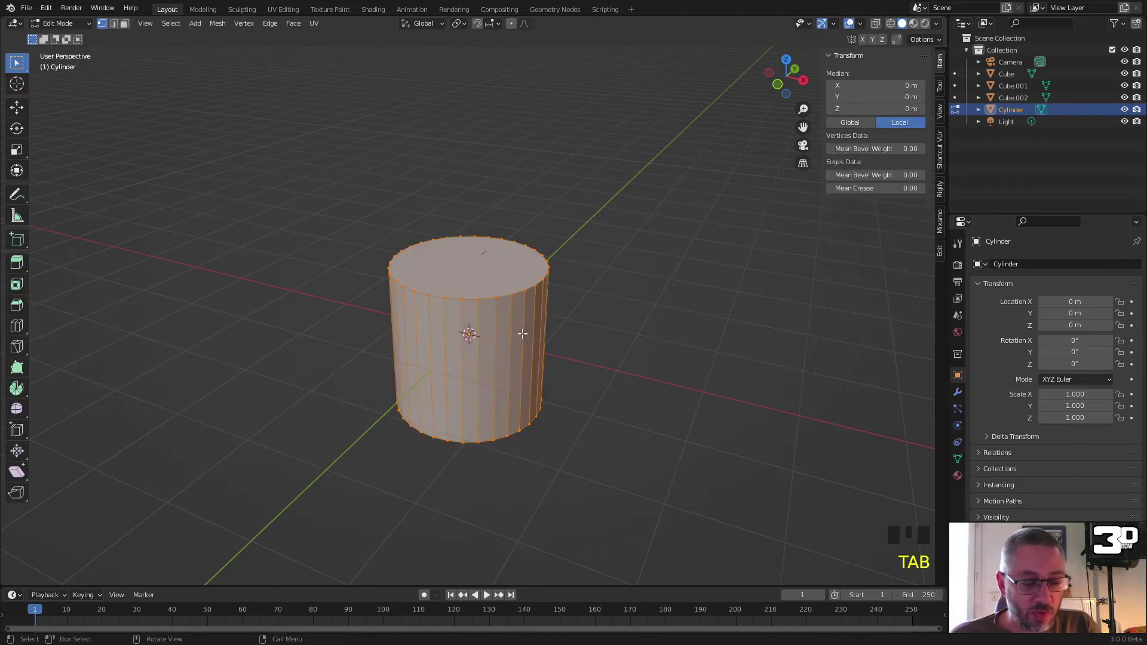
key("r")
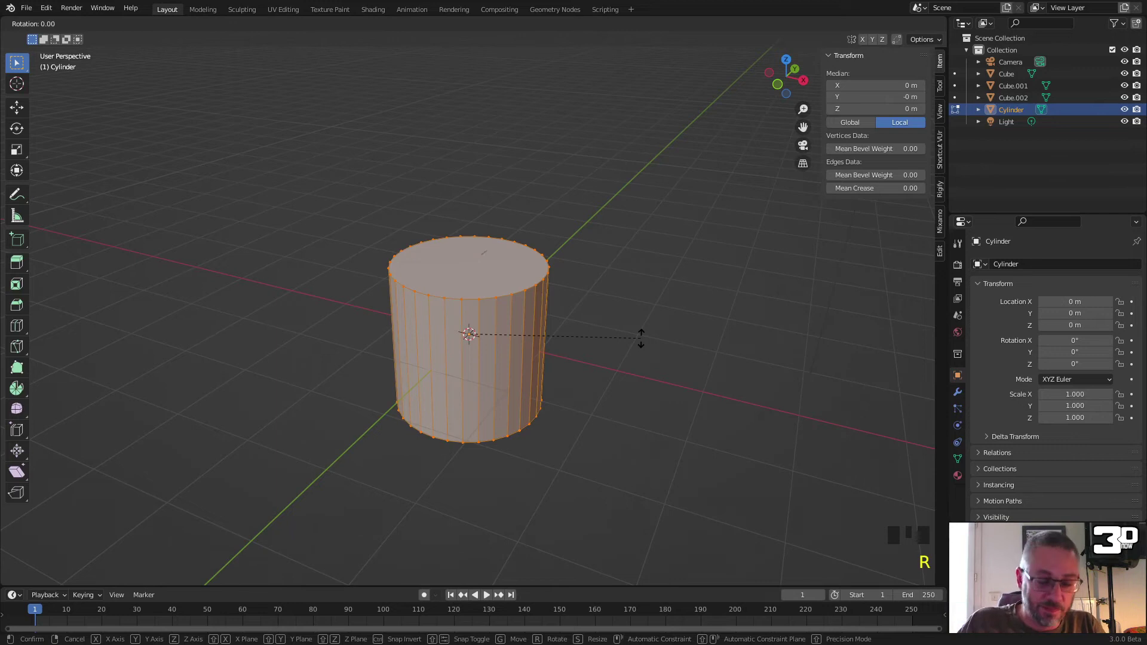
type("x")
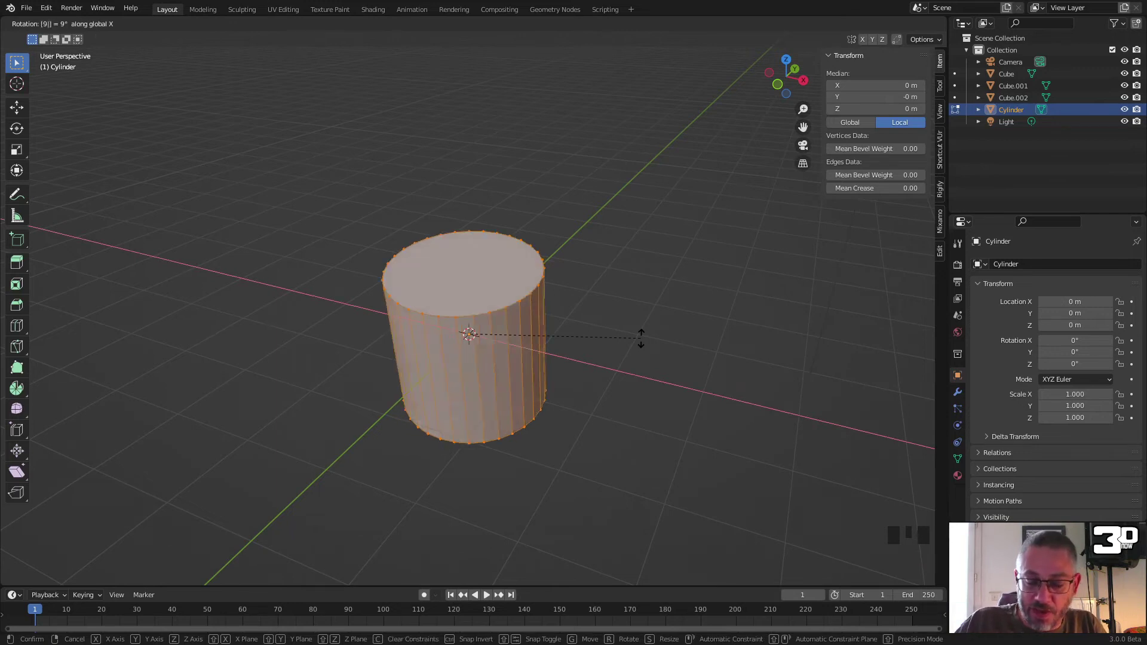
type("90")
key("Return")
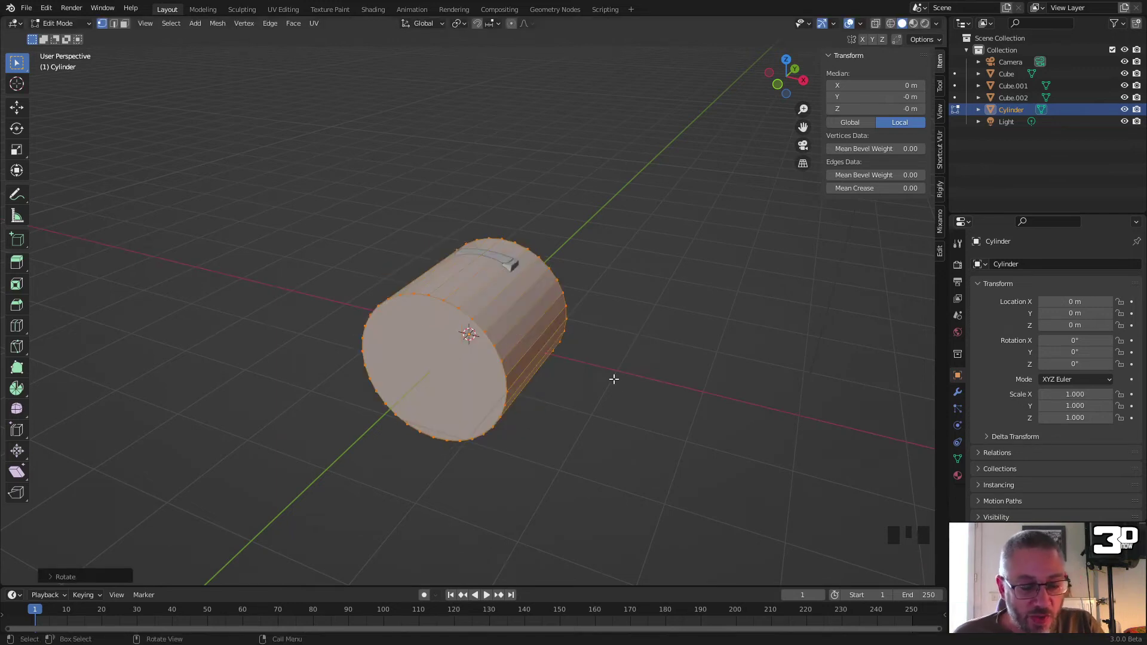
Step: Scale the cylinder down uniformly to about 0.4, and thin it to about 0.26 in X and Z while keeping its length
key("s")
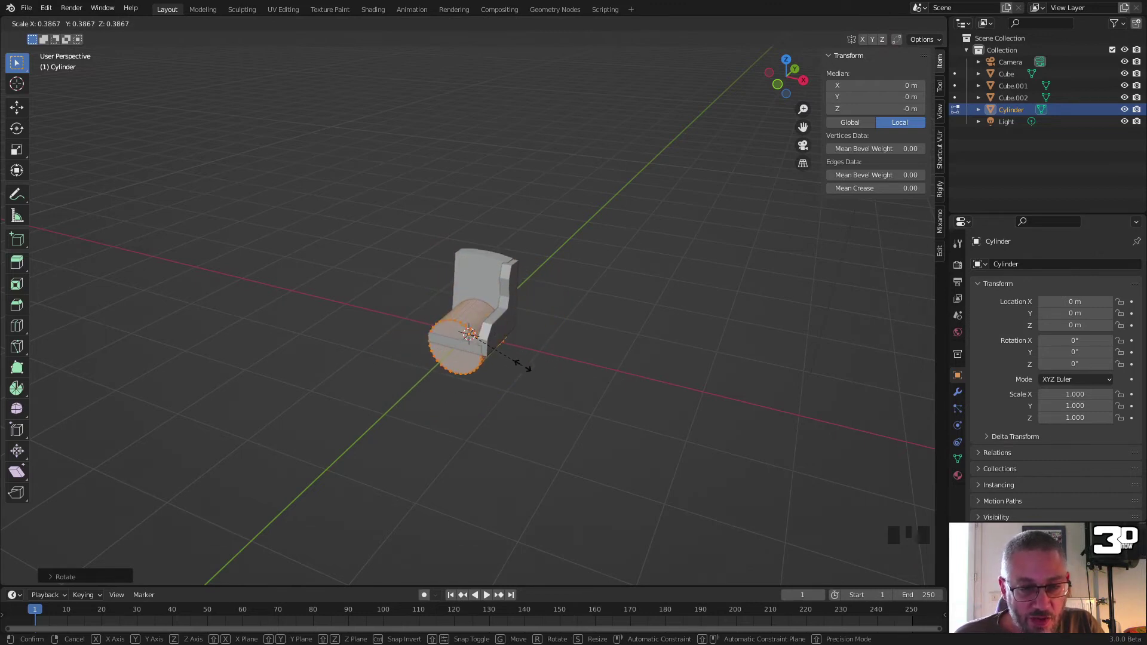
left_click(518, 369)
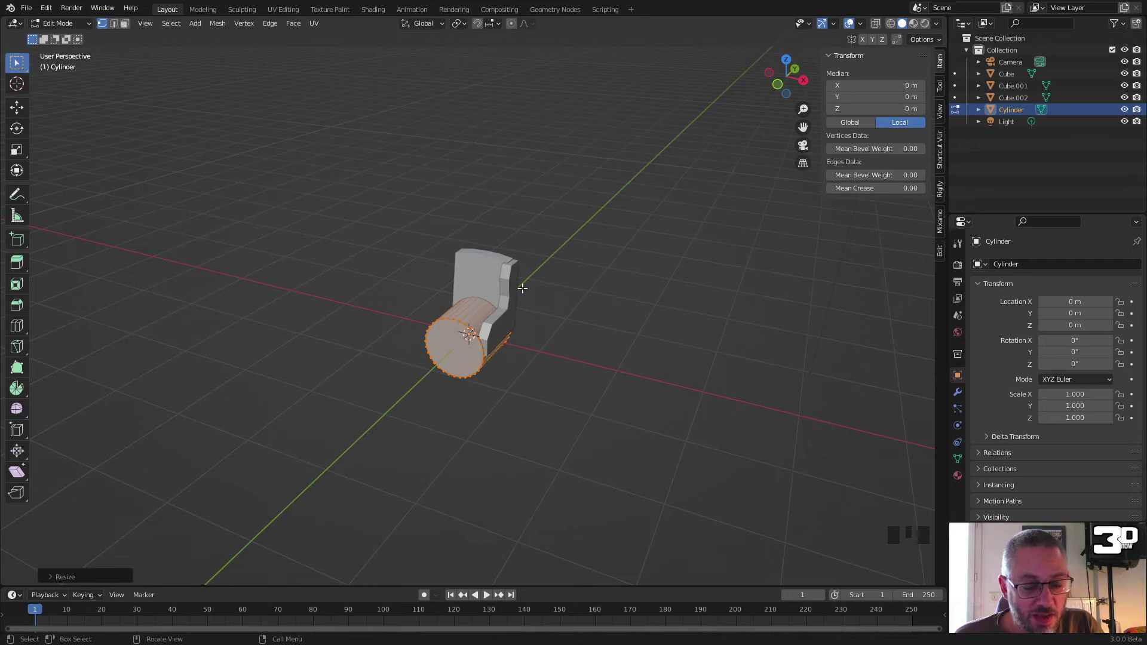
key("s")
key("shift+y")
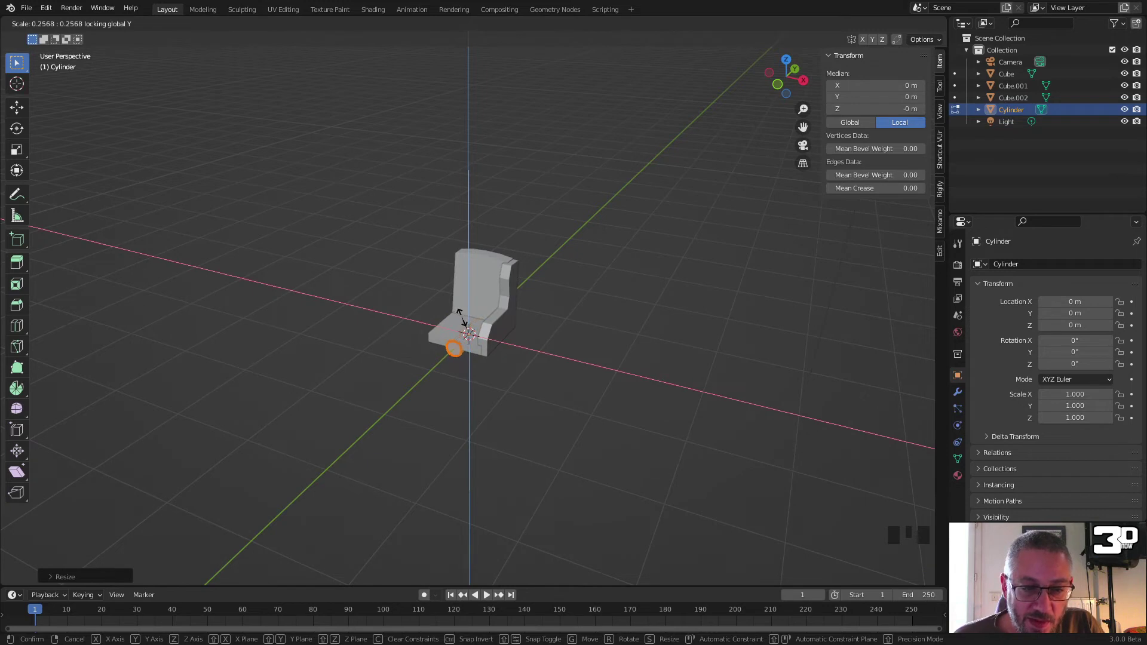
left_click(462, 318)
scroll(492, 342, "up", 5)
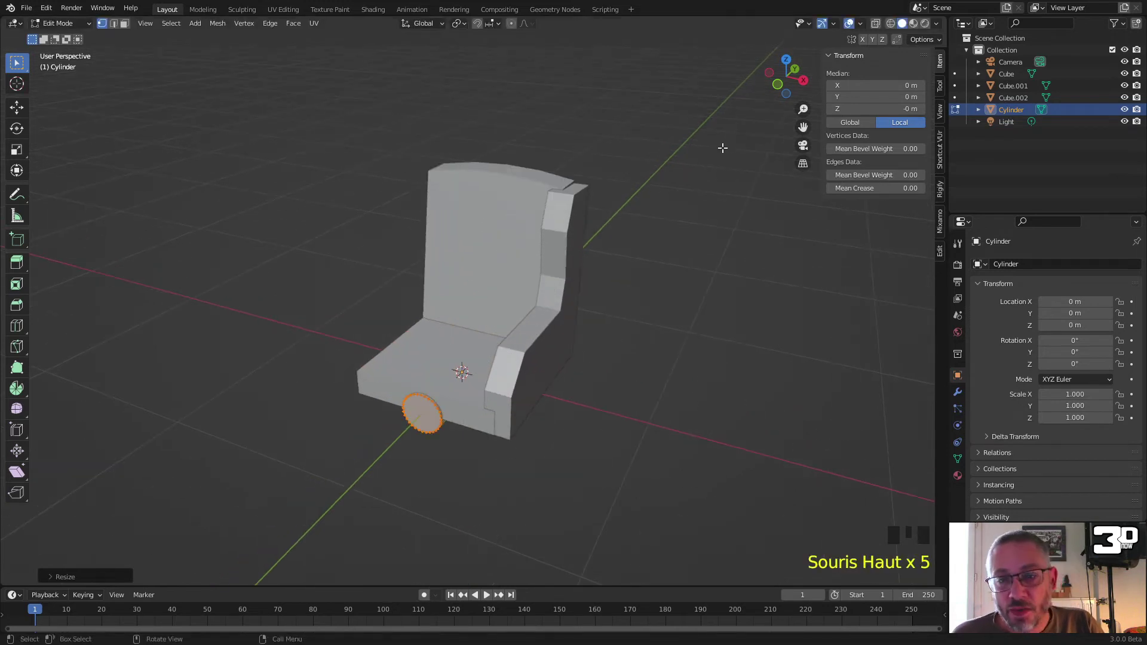
Step: In front view, move the cylinder onto the side piece's armrest at about X 0.43 m, Z 0.37 m
left_click(778, 85)
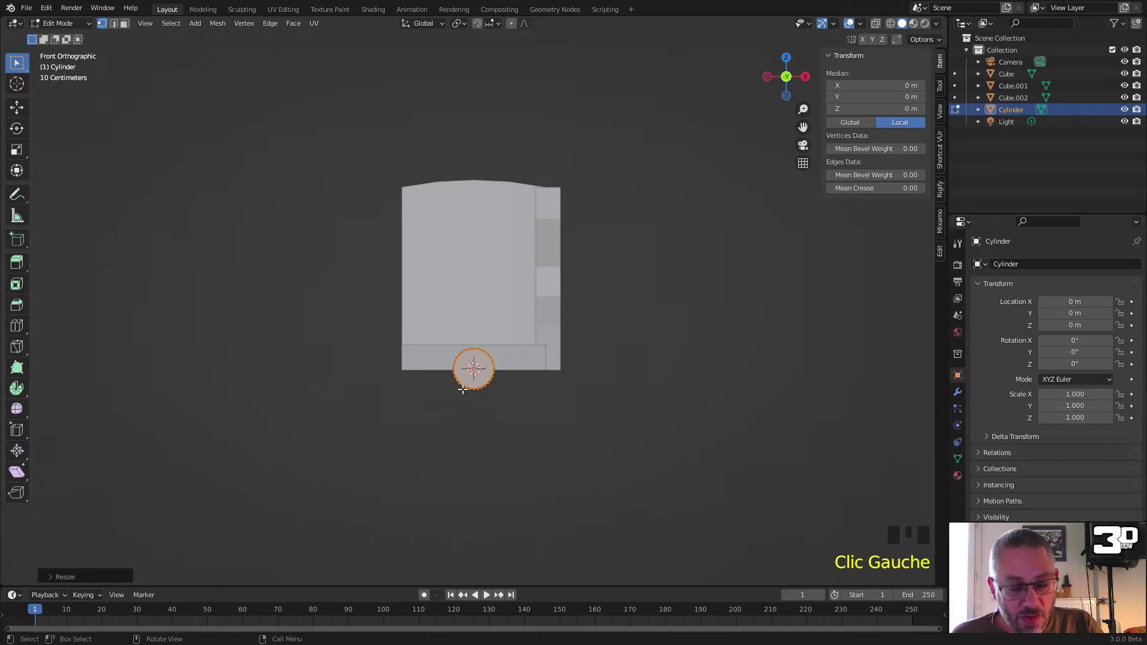
key("g")
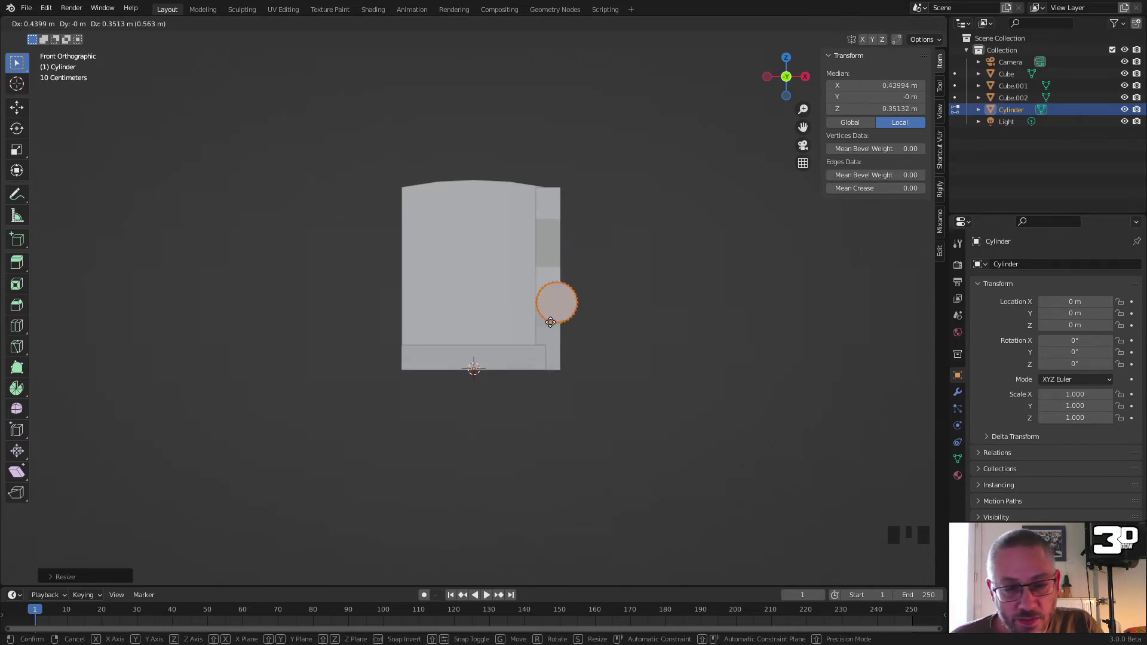
left_click(549, 318)
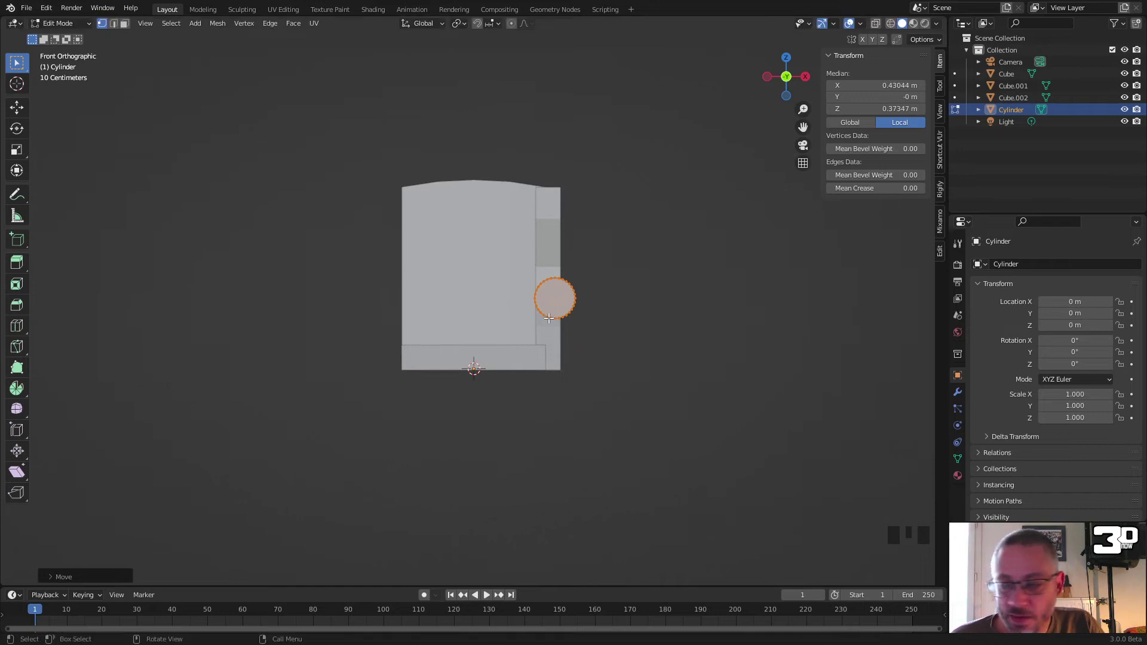
Step: Move the cylinder's rear end loop back along Y to about 0.49 m, near the back of the side piece
middle_click_drag(625, 294, 502, 272)
scroll(605, 389, "up", 3)
left_click(500, 269)
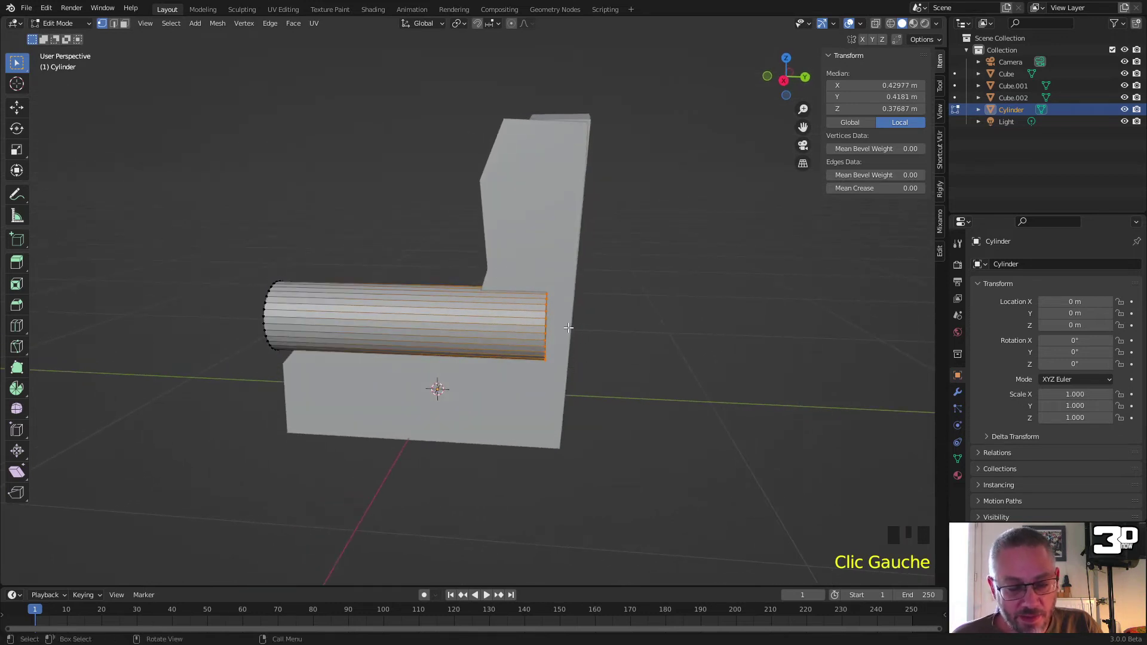
key("g")
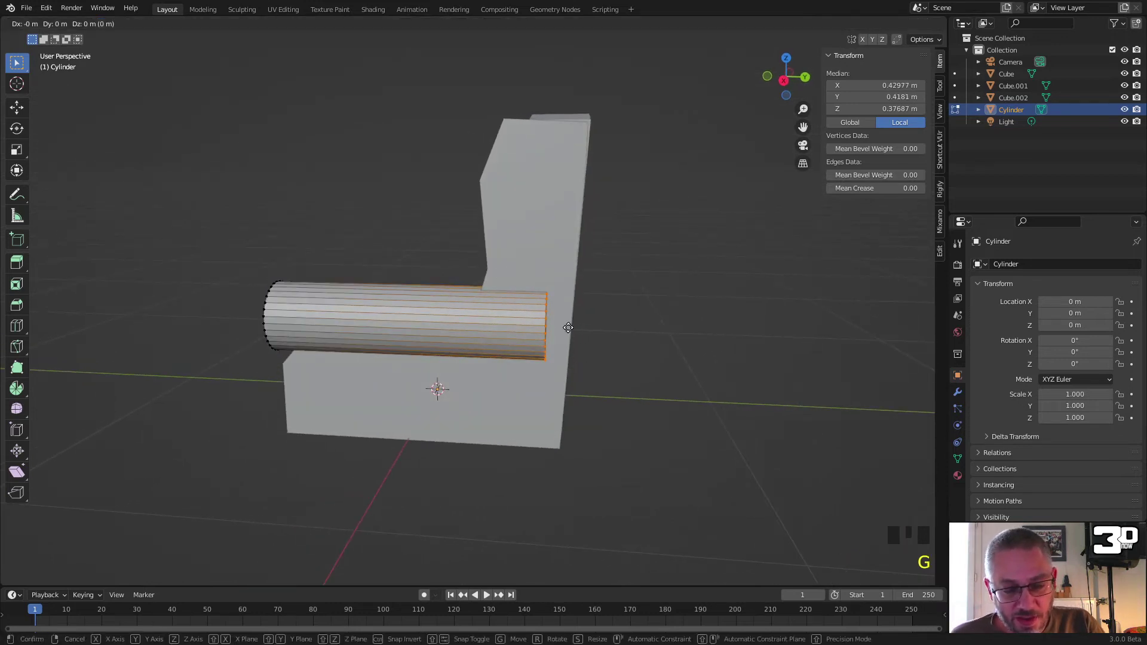
key("y")
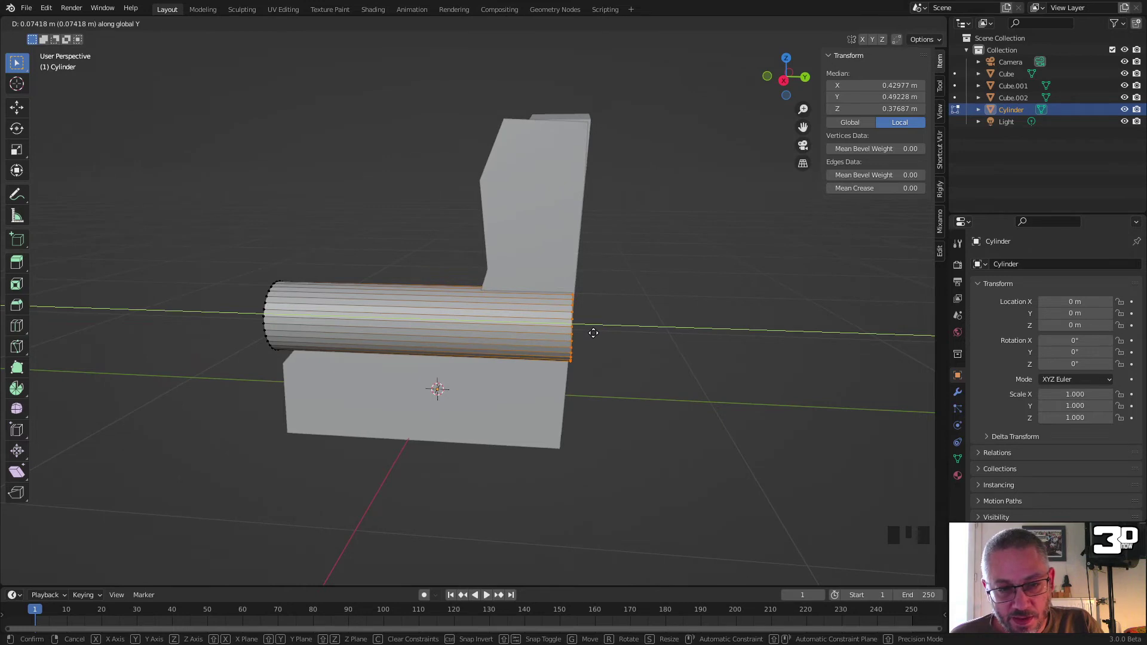
left_click(593, 333)
middle_click_drag(594, 330, 594, 320)
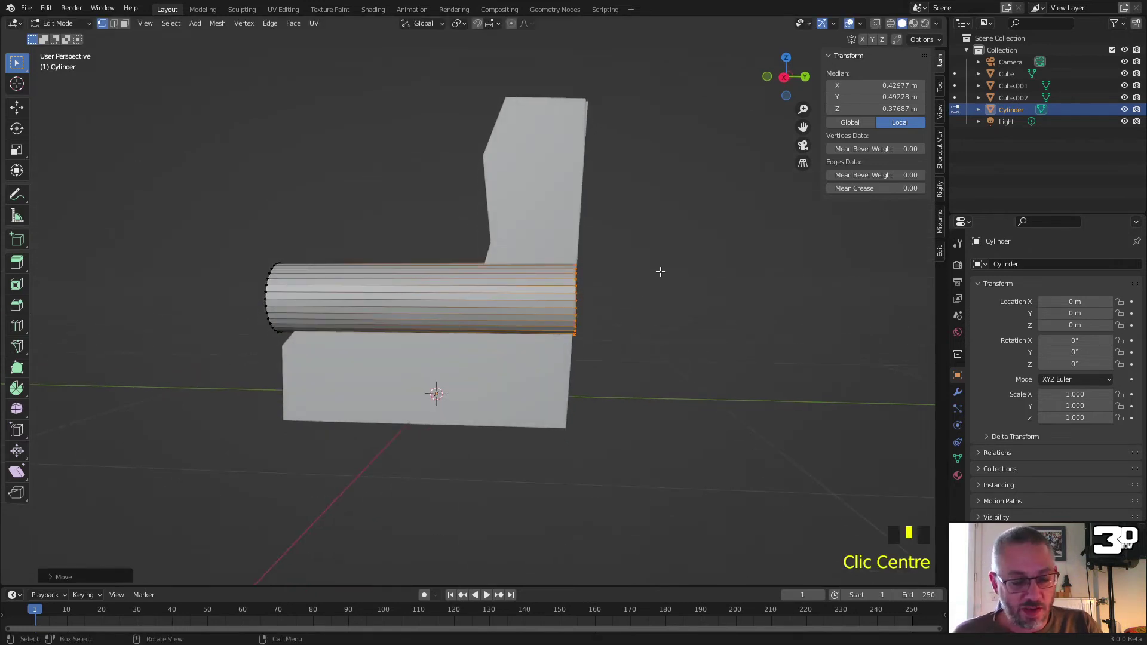
Step: Rotate the cylinder's rear end loop by about 3° to match the slant of the side piece's back
key("r")
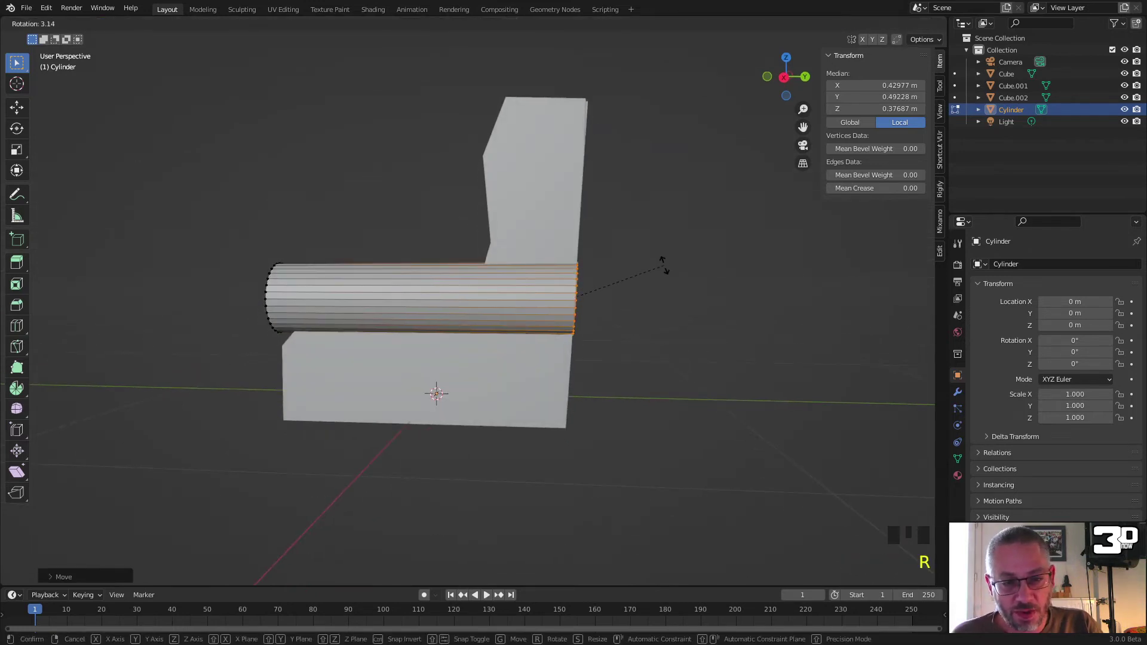
left_click(664, 266)
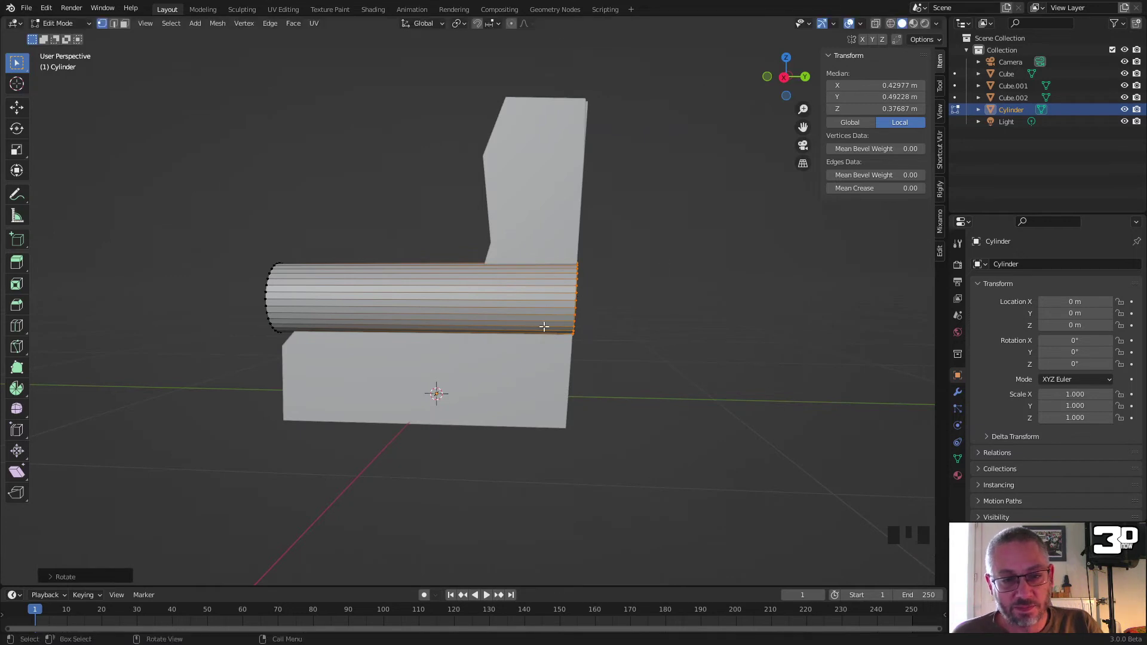
middle_click_drag(565, 252, 453, 278)
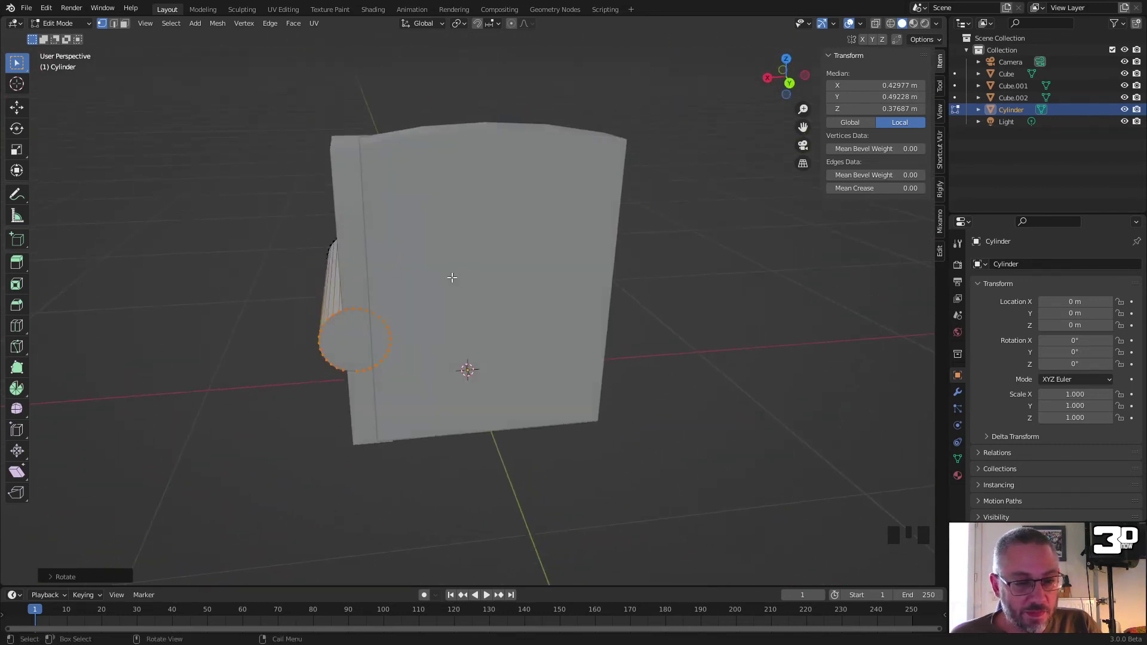
Step: Move the cylinder's rear end loop inward along X to about 0.365 m
key("g")
key("x")
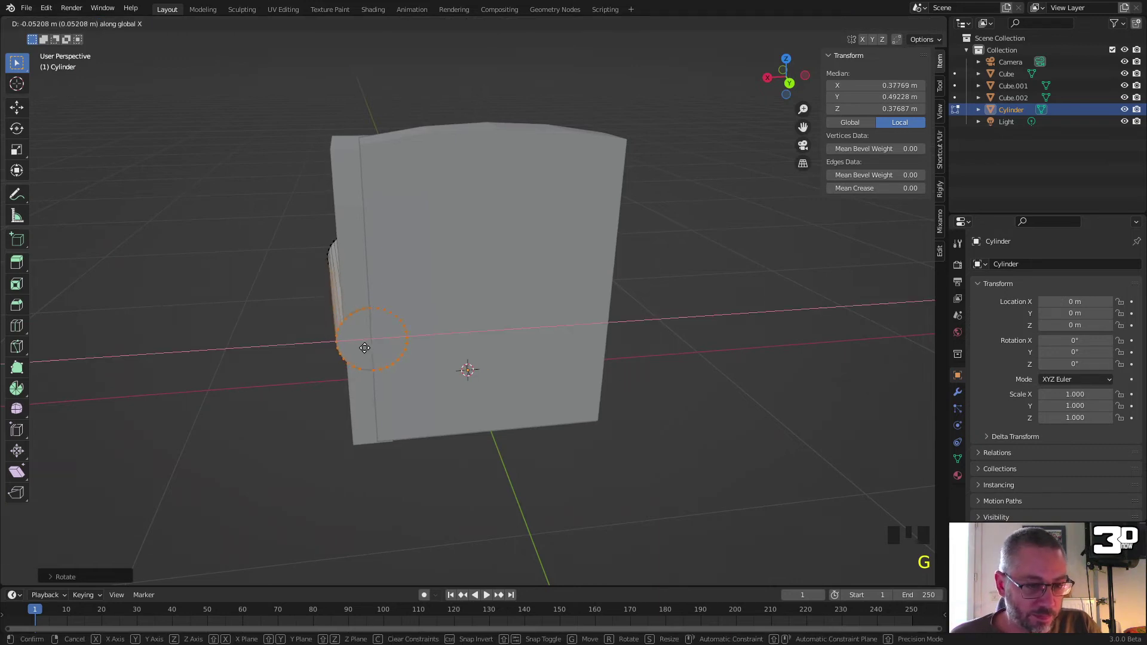
left_click(367, 348)
middle_click_drag(368, 348, 643, 302)
scroll(643, 303, "up", 3)
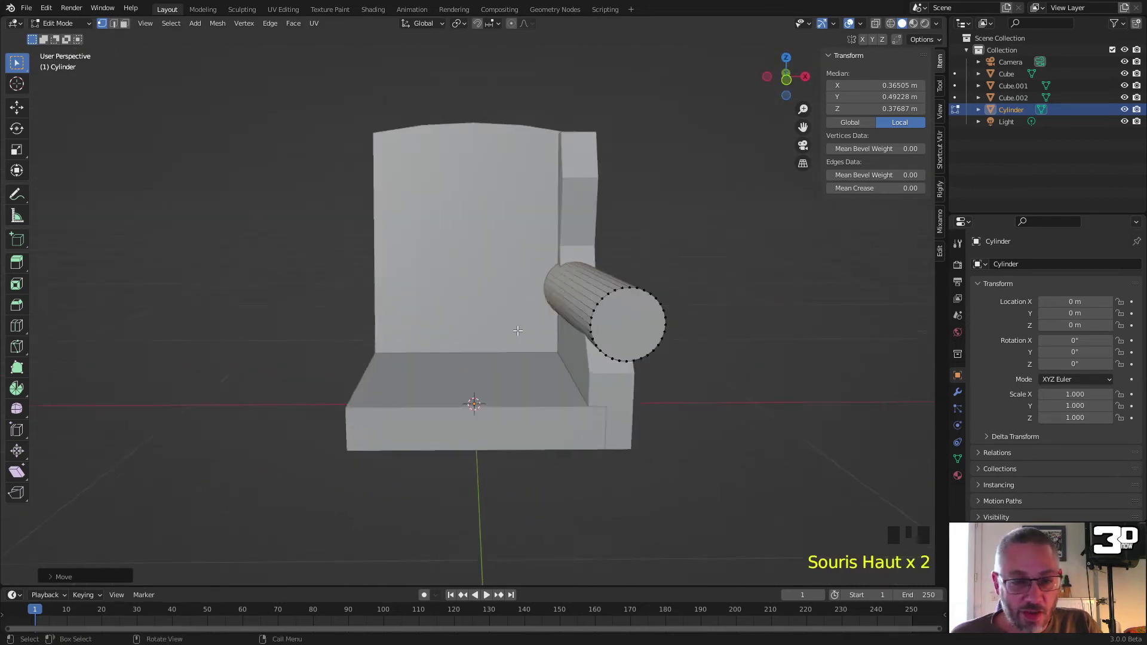
key("Tab")
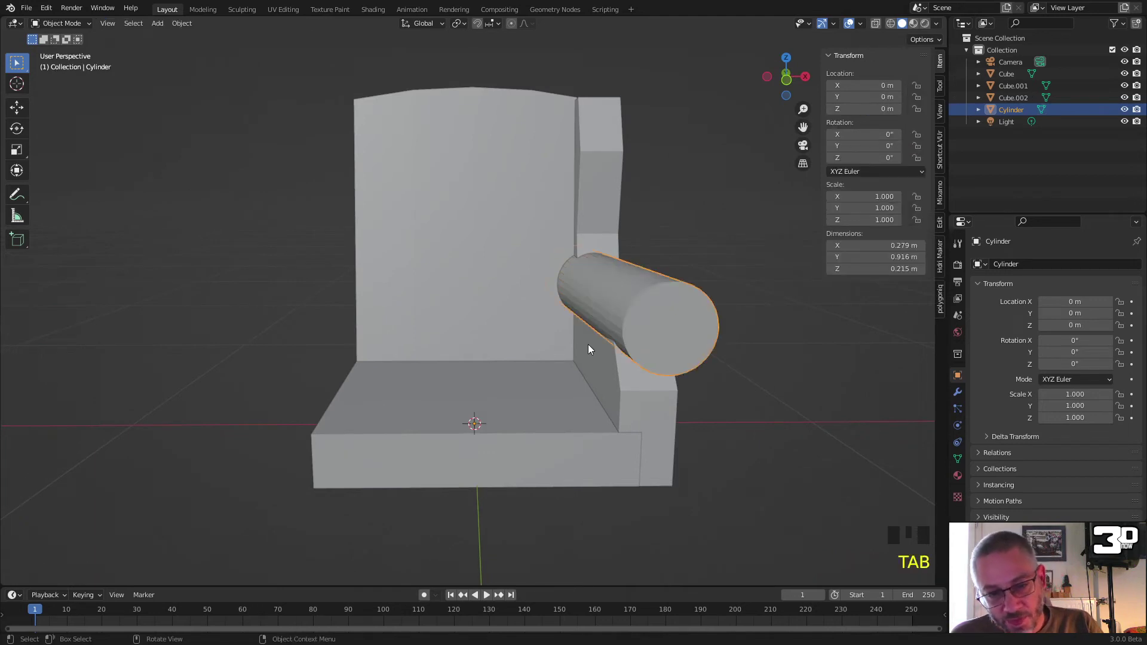
Step: Open the side piece for mesh editing and select its inner faces beneath the armrest roll
left_click(588, 345)
key("Tab")
left_click(588, 344)
key("3")
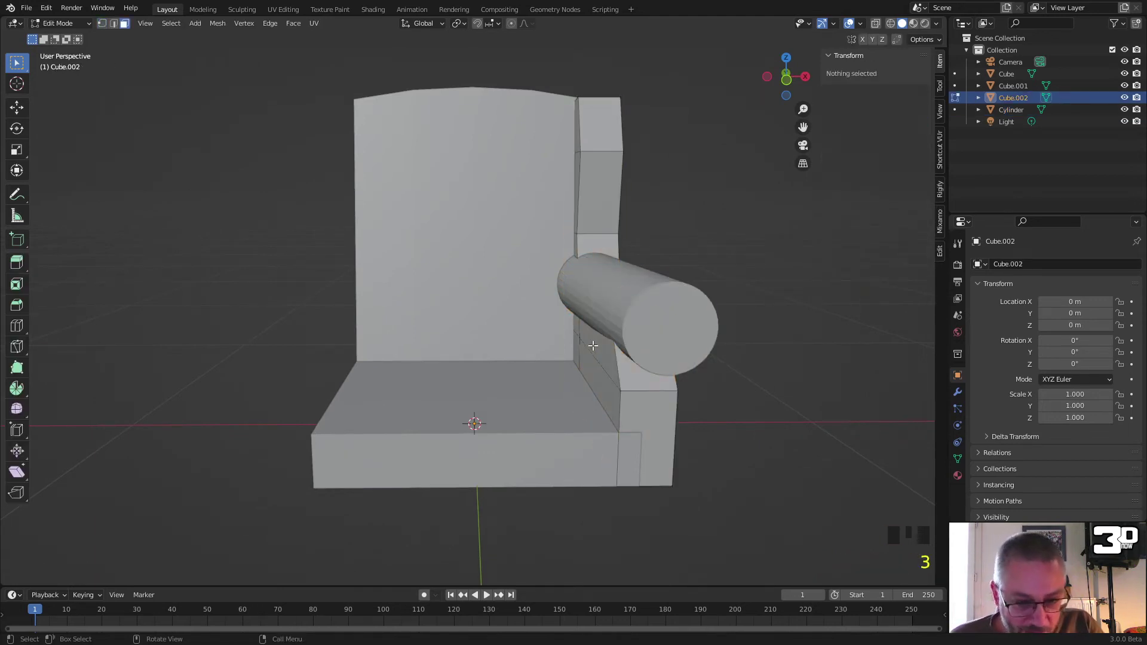
left_click(575, 338)
left_click(575, 335, "shift")
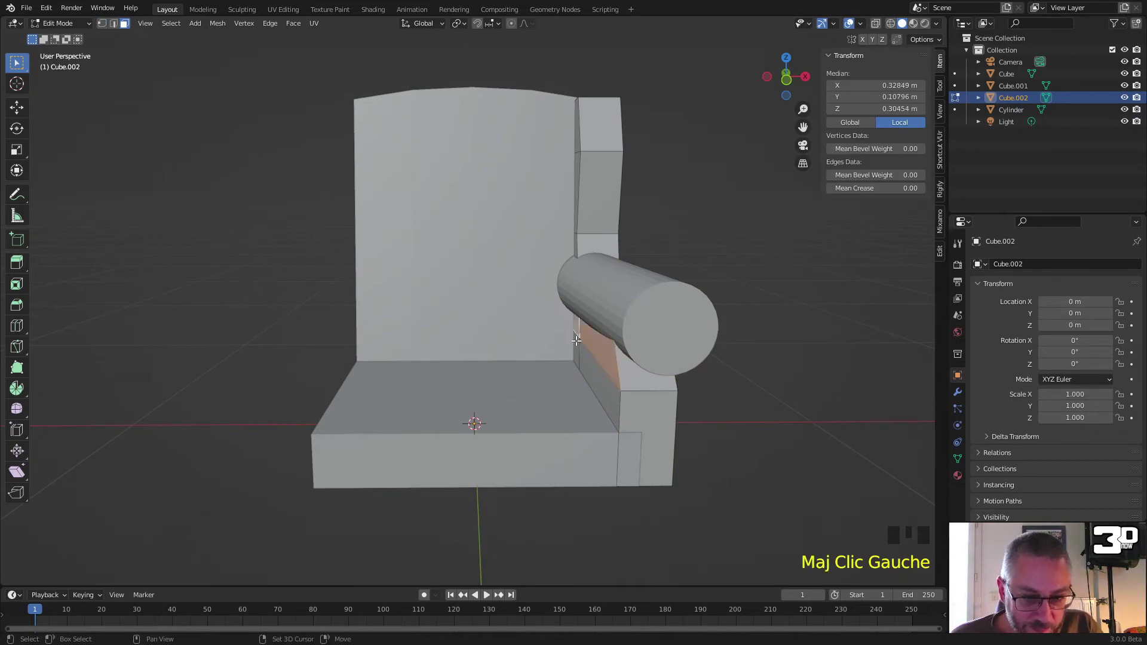
left_click(581, 352, "shift")
left_click(585, 362, "shift")
mouse_move(586, 362)
middle_mouse_down()
mouse_move(621, 361)
mouse_move(601, 360)
middle_mouse_up()
scroll(601, 360, "up", 5)
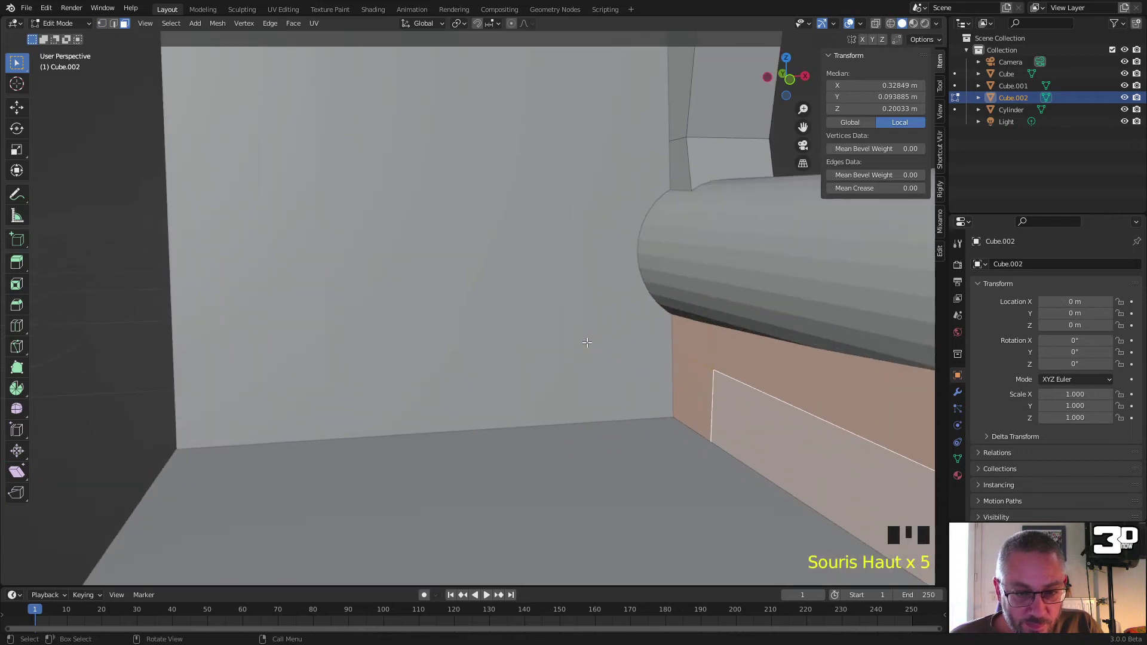
Step: Select the side piece's three rear inner vertices at and below armrest height and move them along X to about 0.13 m
key("1")
key("alt+z")
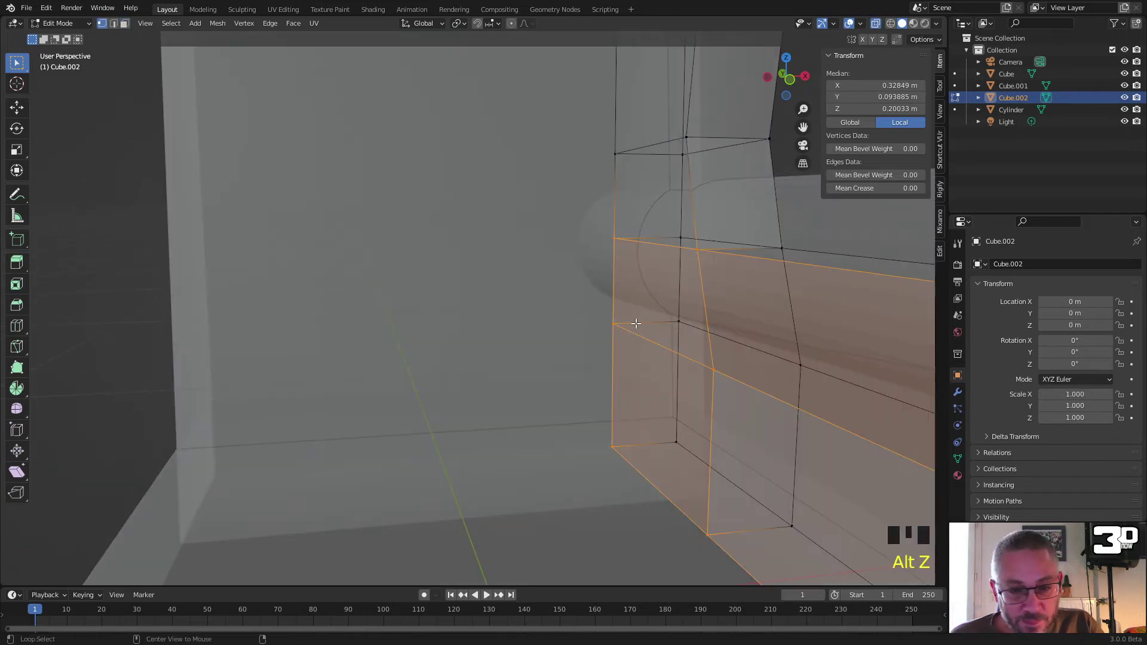
left_click_drag(590, 219, 622, 474)
key("Tab")
key("Tab")
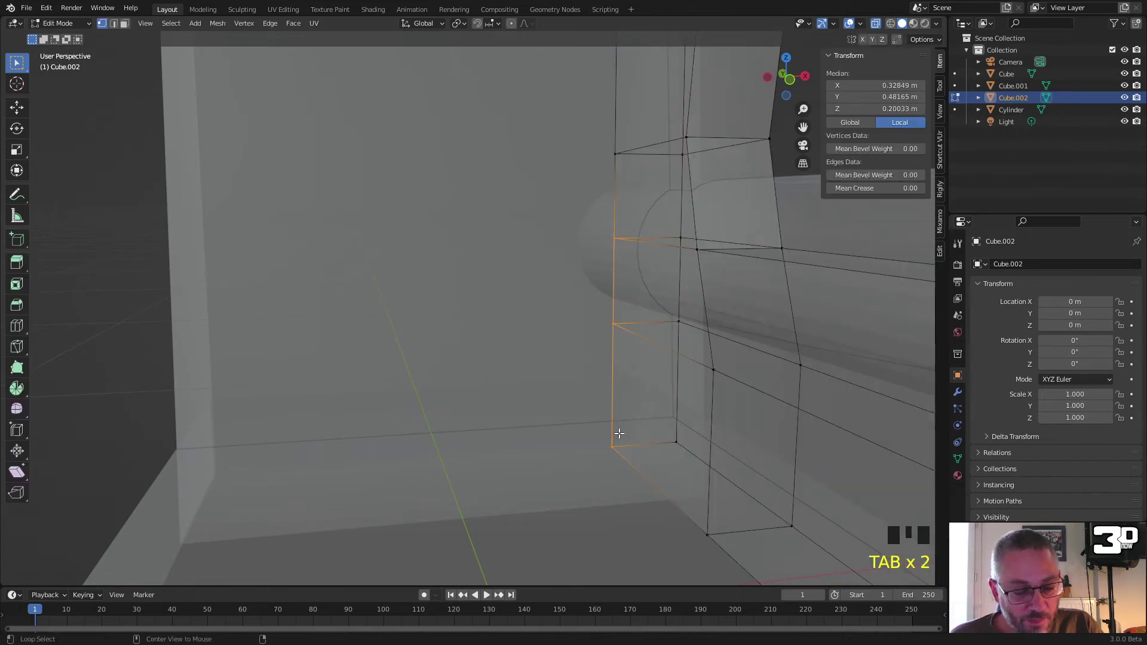
key("alt+z")
key("g")
key("x")
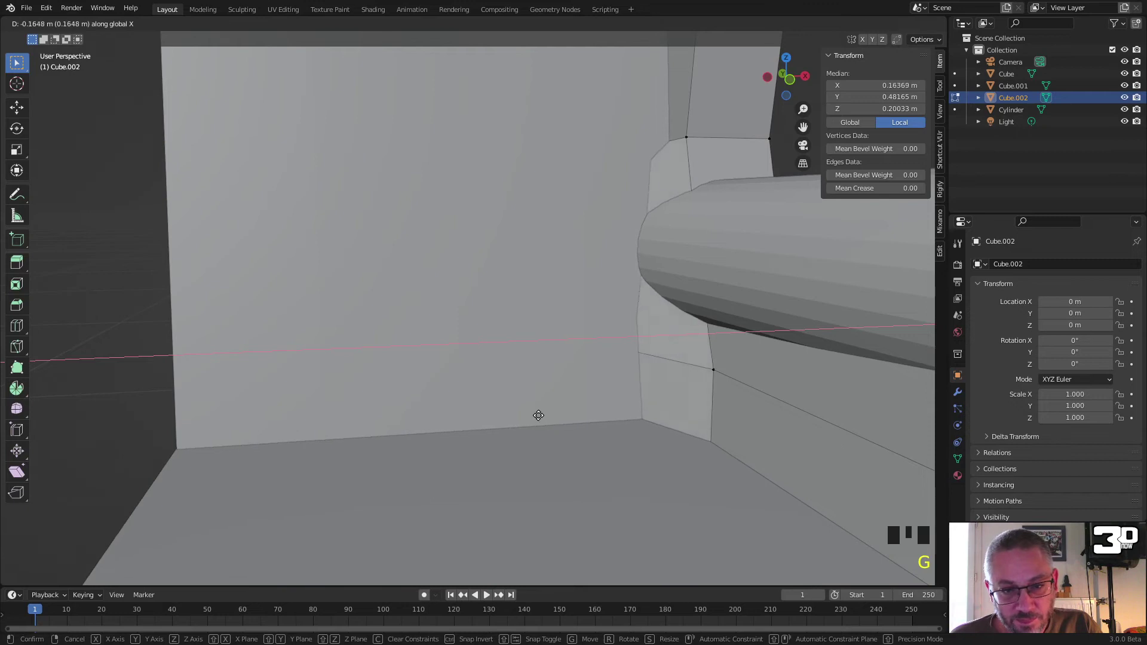
left_click(528, 420)
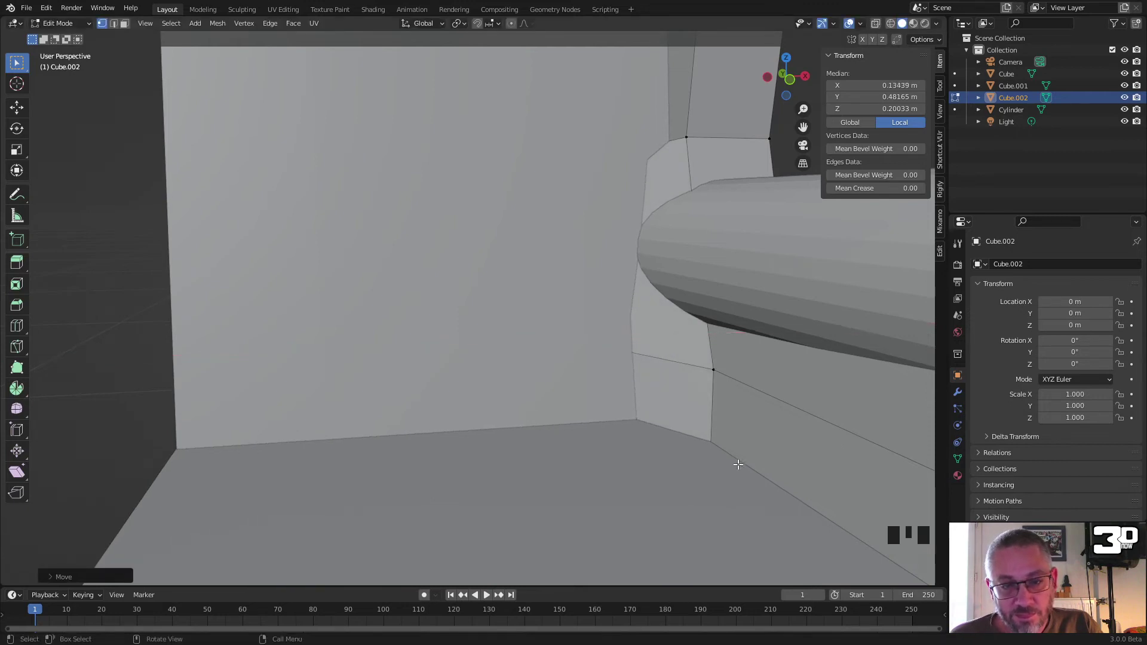
left_click(698, 358)
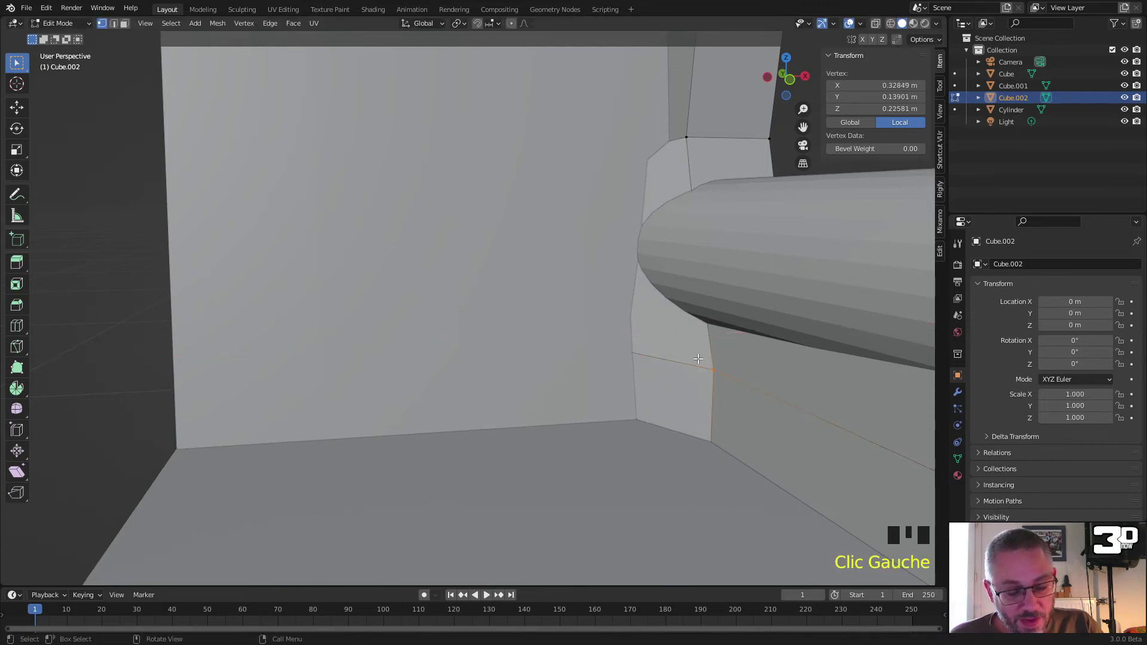
key("g")
key("x")
right_click(674, 360)
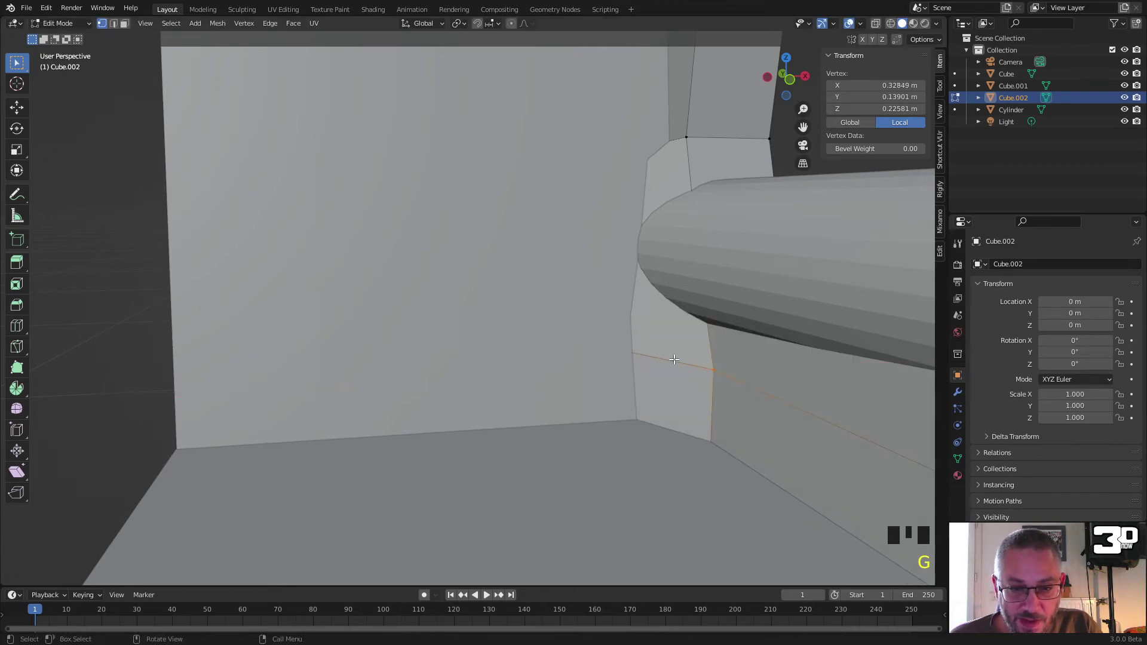
Step: Select the three inner vertices of the side piece's middle loop and move them along X to about 0.28 m
left_click(728, 459)
double_click(716, 369)
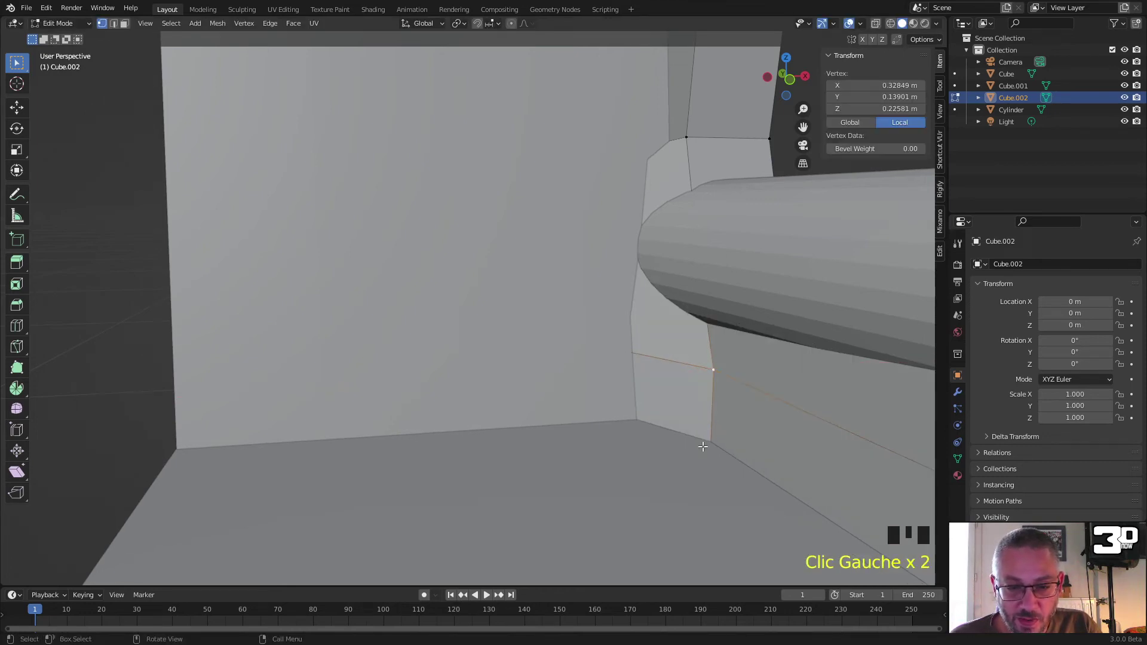
key("alt+z")
left_click(709, 534, "shift")
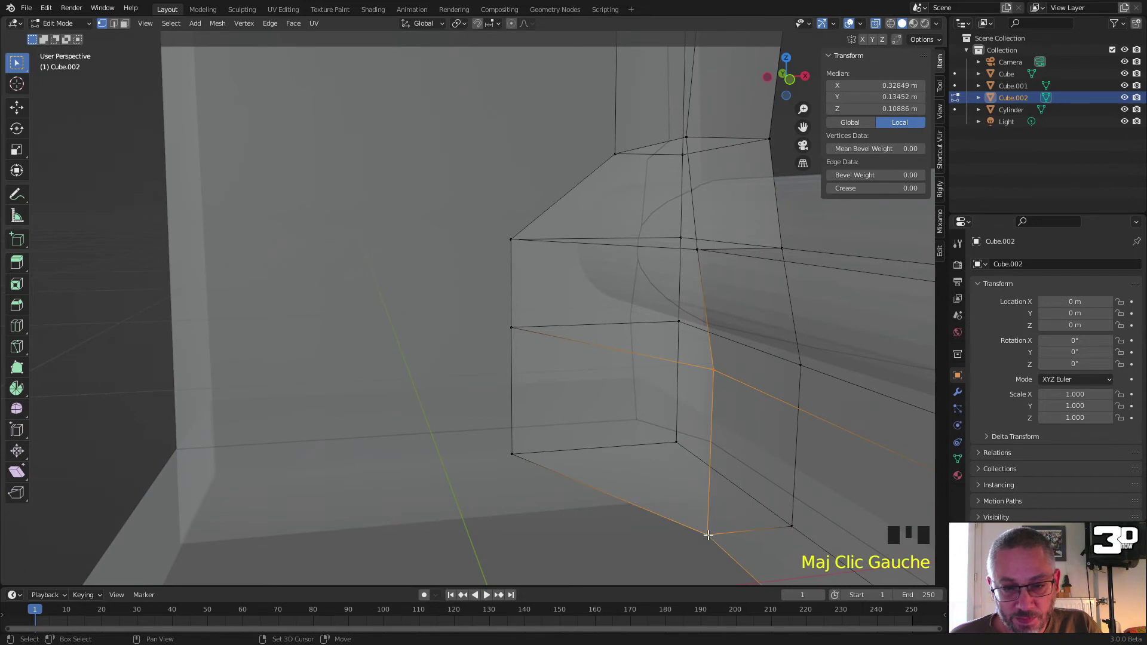
middle_click_drag(693, 247, 722, 277)
left_click(714, 292, "shift")
key("Tab")
key("Tab")
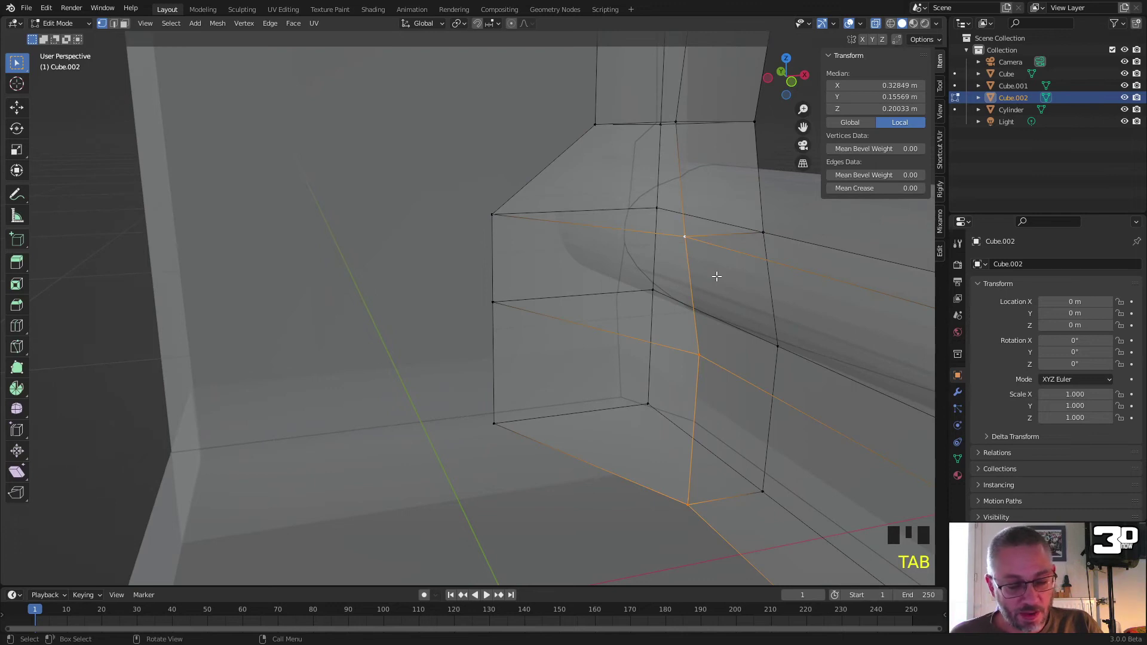
key("alt+z")
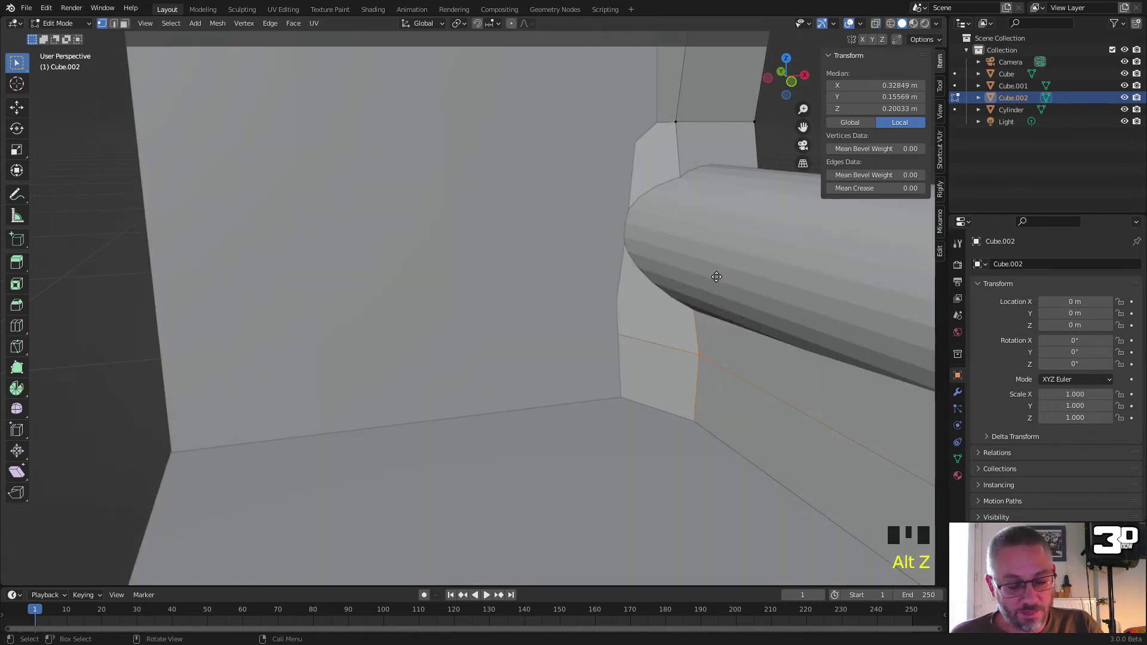
key("g")
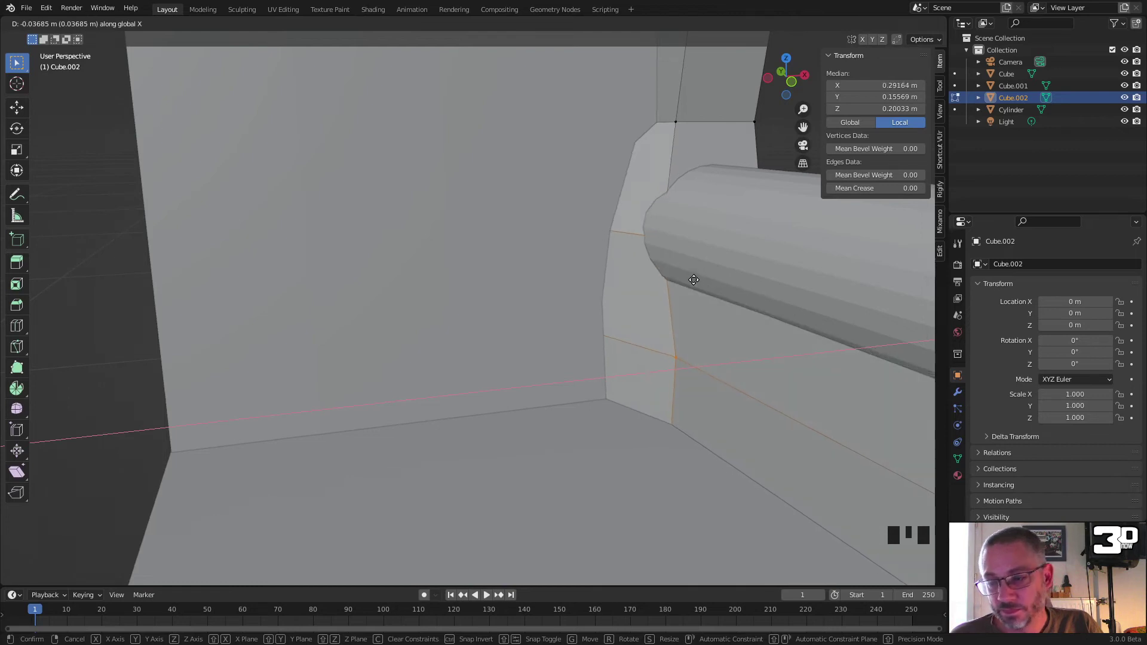
left_click(681, 274)
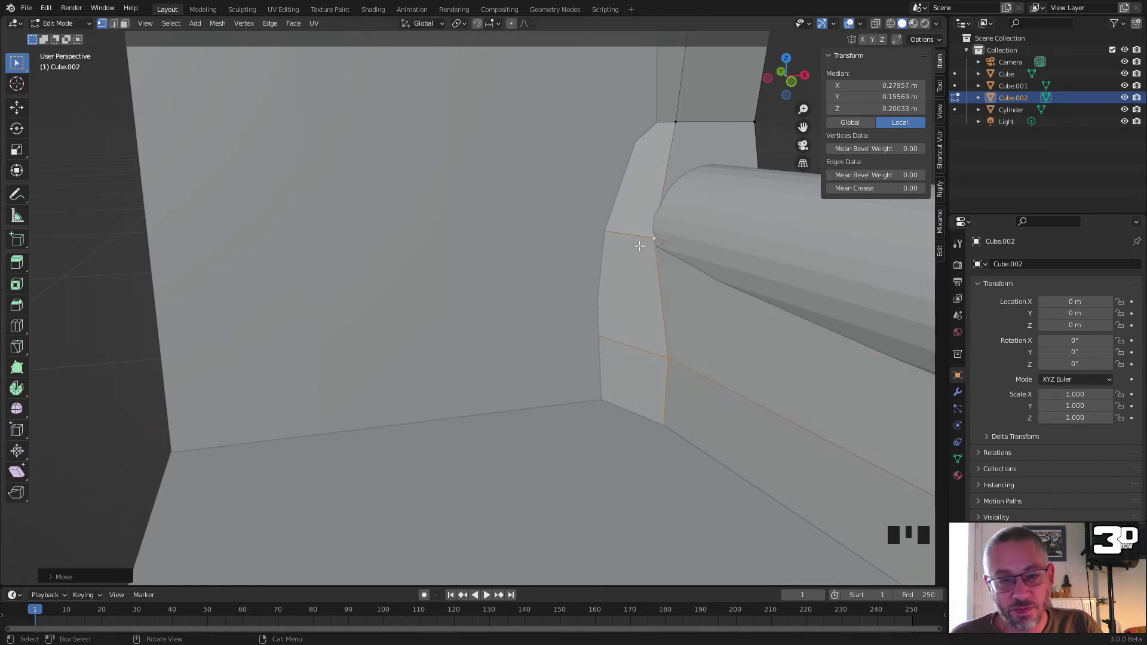
Step: Reposition the side piece's three rear inner vertices along X to about 0.25 m
key("Tab")
key("Tab")
key("alt+z")
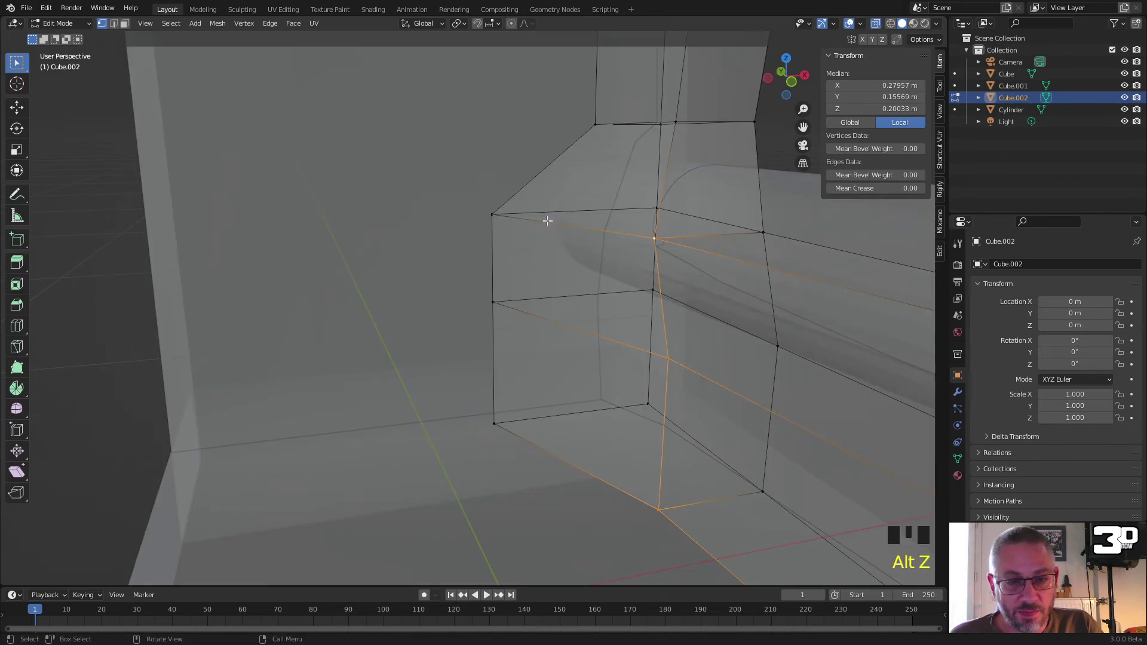
left_click(498, 214)
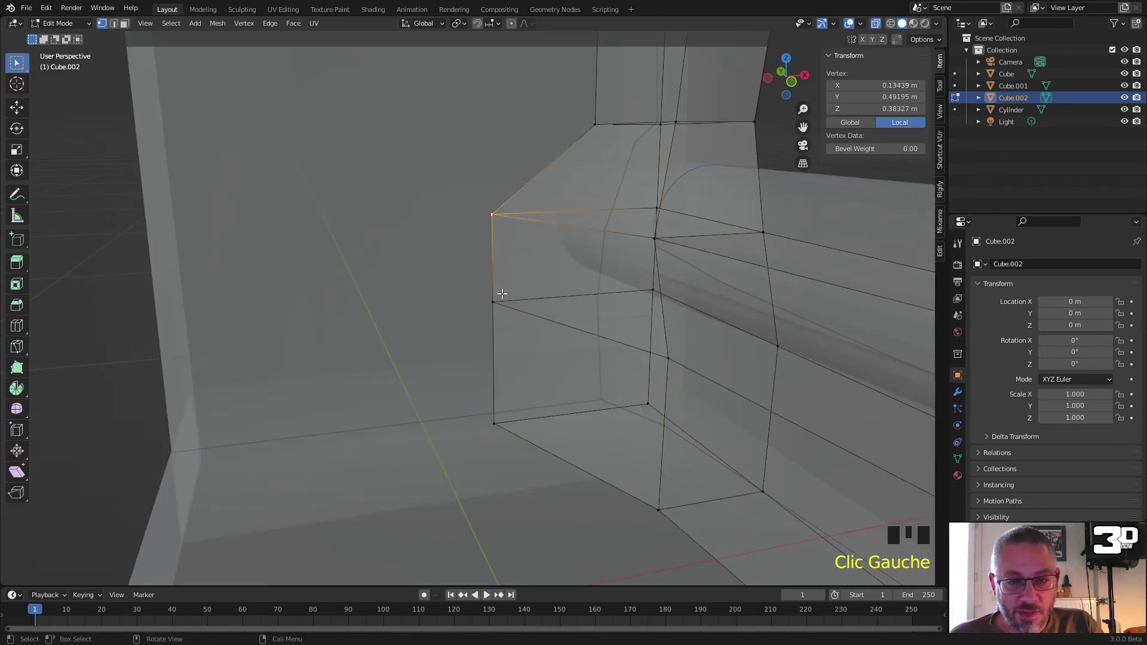
left_click(493, 303, "shift")
left_click(494, 424, "shift")
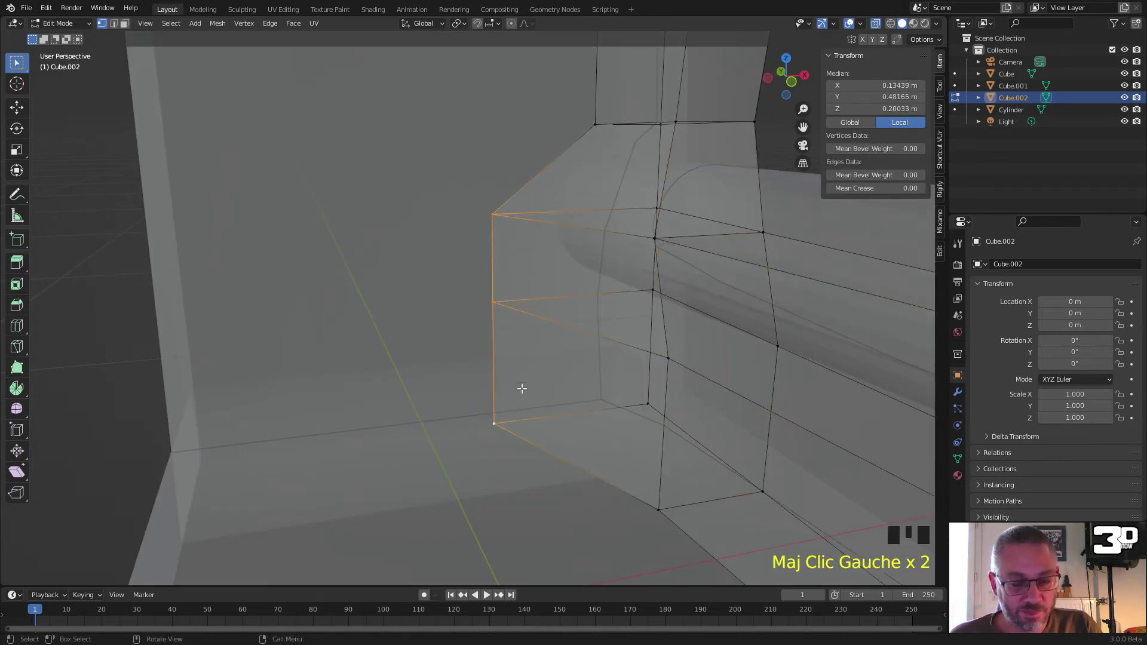
key("alt+z")
key("g")
key("x")
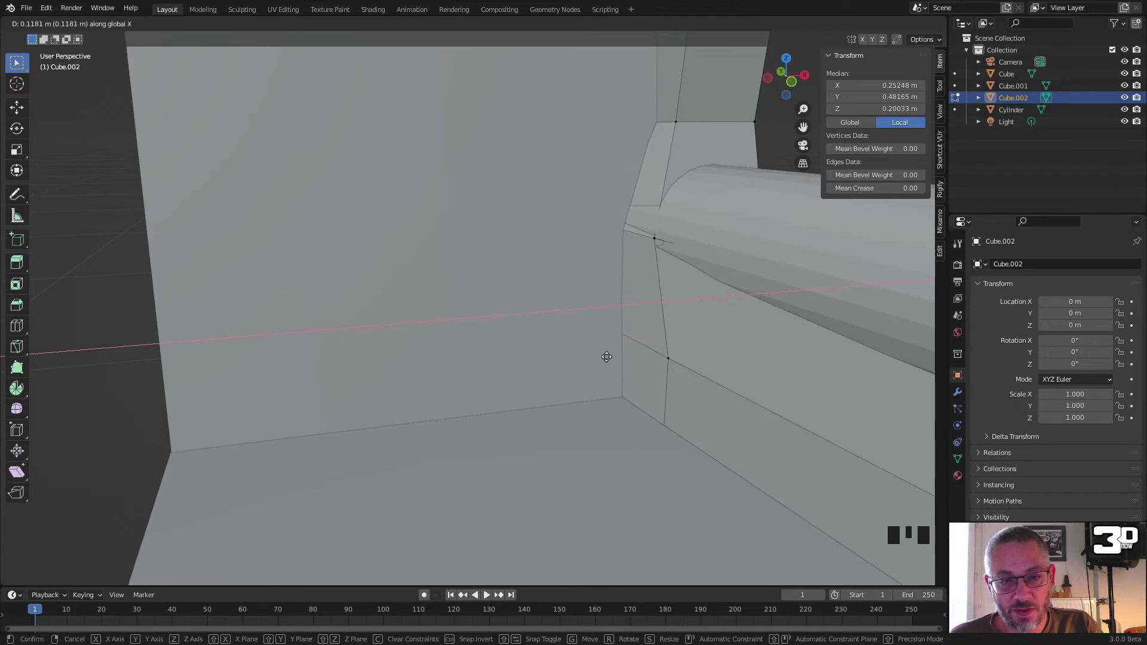
left_click(607, 357)
Step: Move the front upper inner vertex of the side piece's armrest along X to about 0.31 m
scroll(658, 228, "down", 5)
middle_click_drag(653, 221, 619, 229)
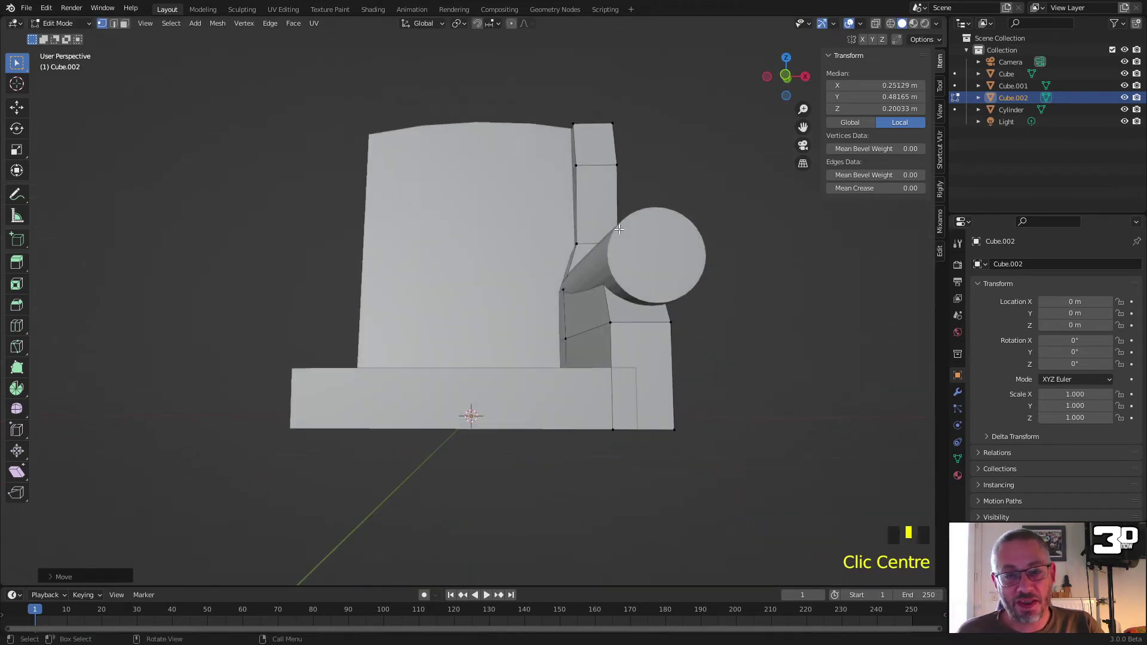
middle_click_drag(544, 315, 613, 323)
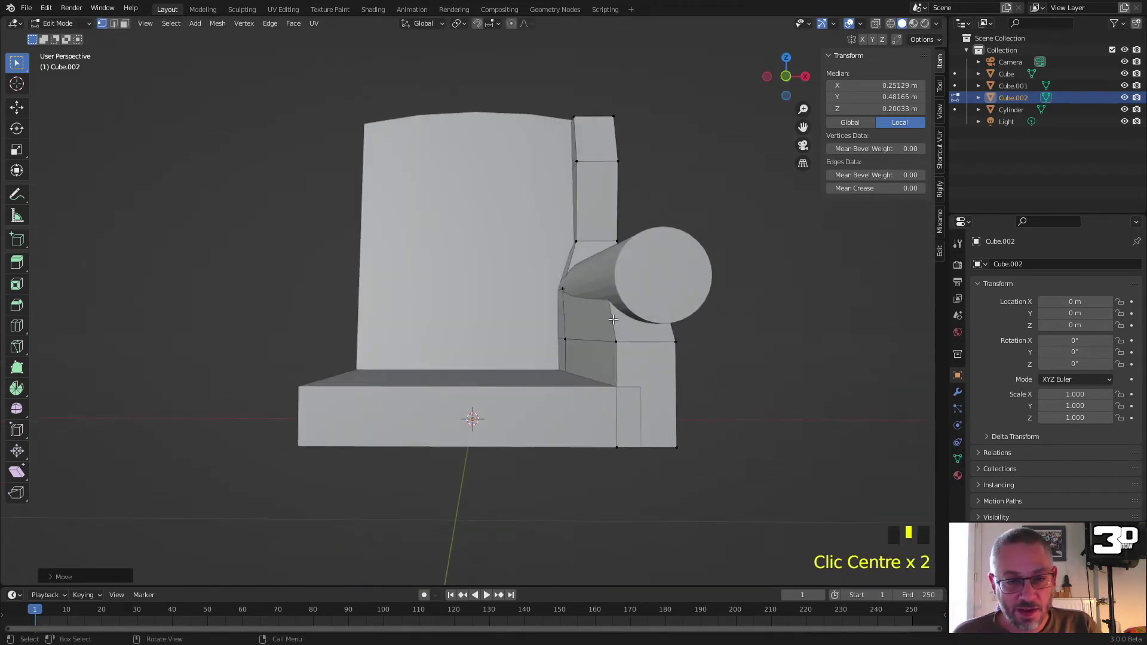
key("Tab")
key("Tab")
left_click(612, 299)
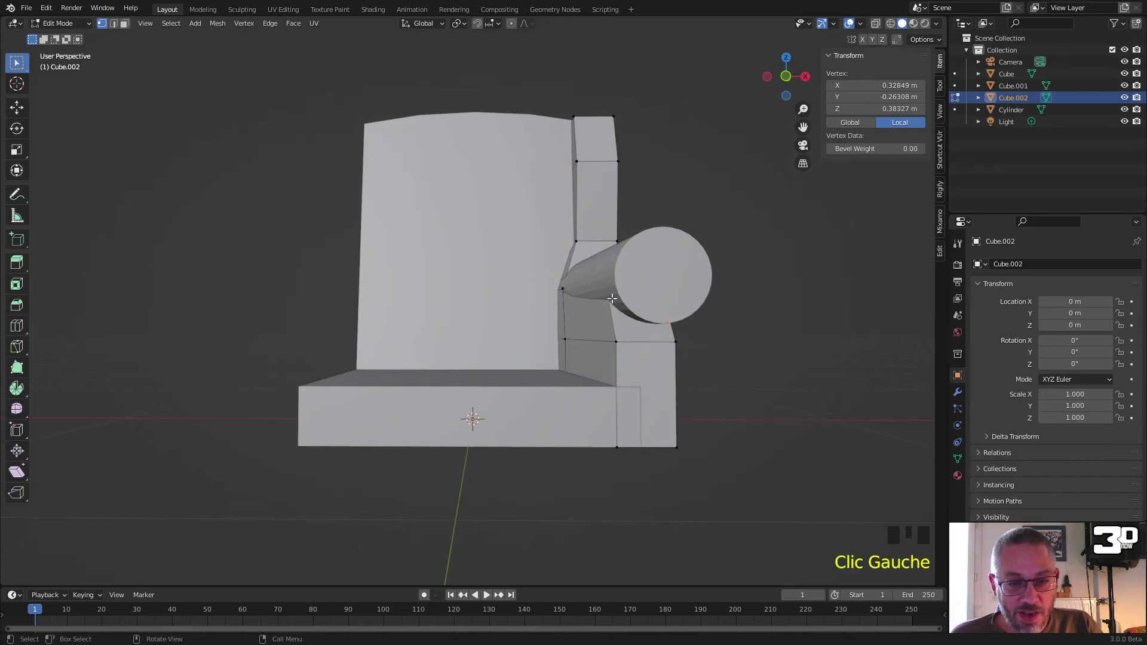
scroll(611, 310, "up", 2)
left_click(681, 286)
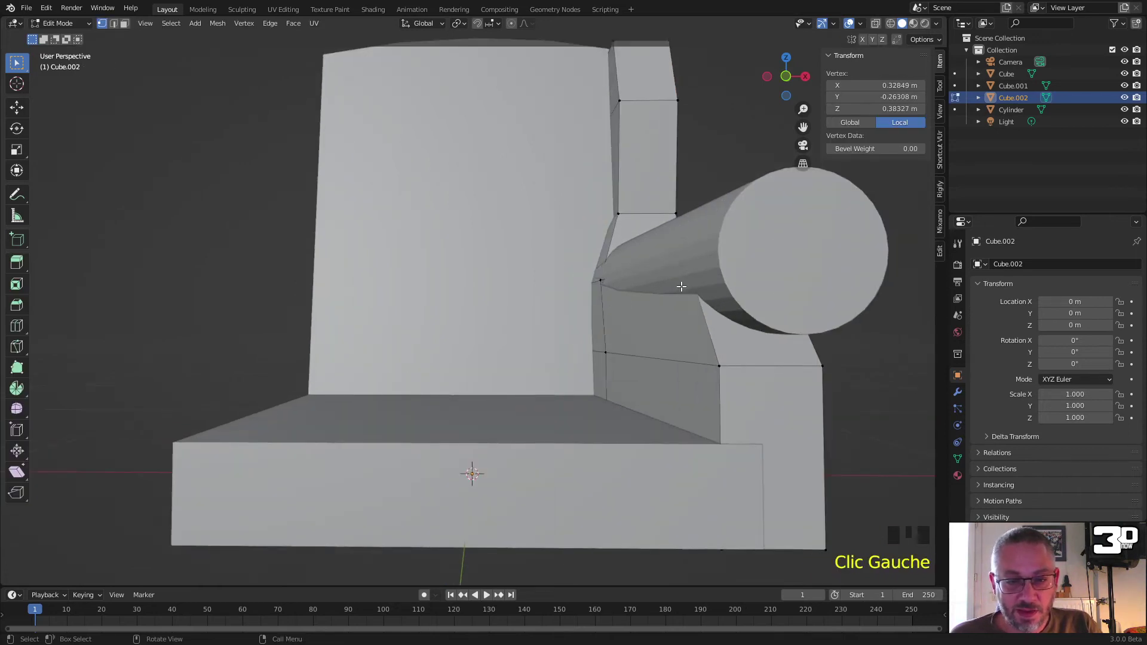
key("g")
key("x")
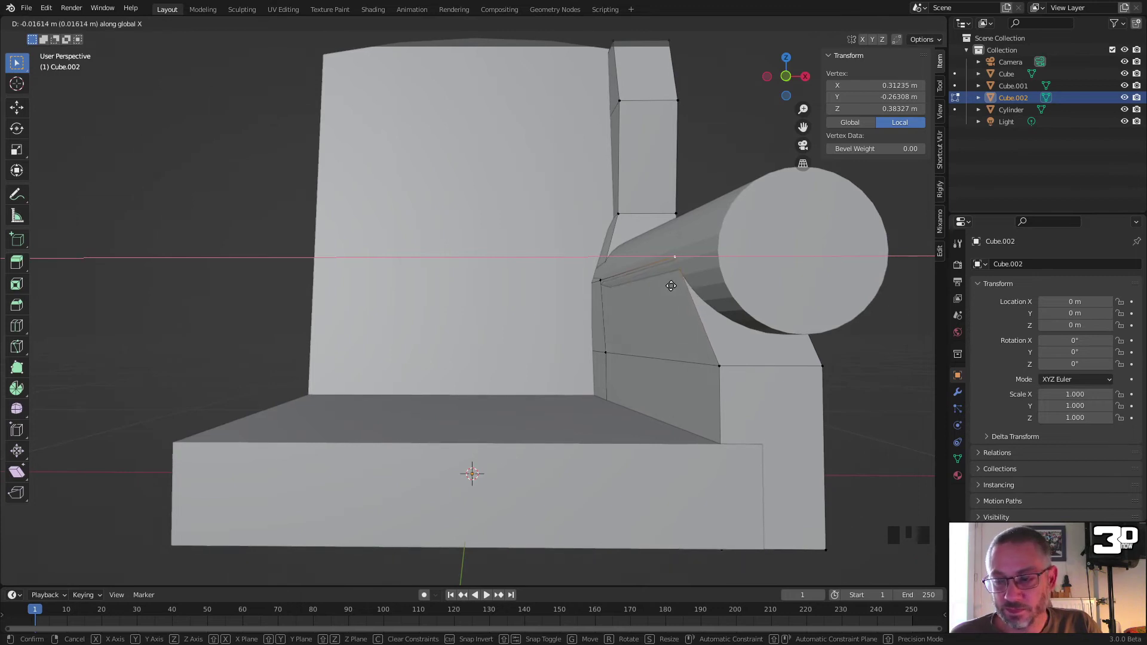
left_click(671, 286)
Step: Select the cylinder's front end face and move it back along Y to about -0.295 m
scroll(661, 299, "down", 5)
middle_click_drag(661, 299, 622, 225)
scroll(649, 340, "up", 6)
scroll(324, 284, "up", 3)
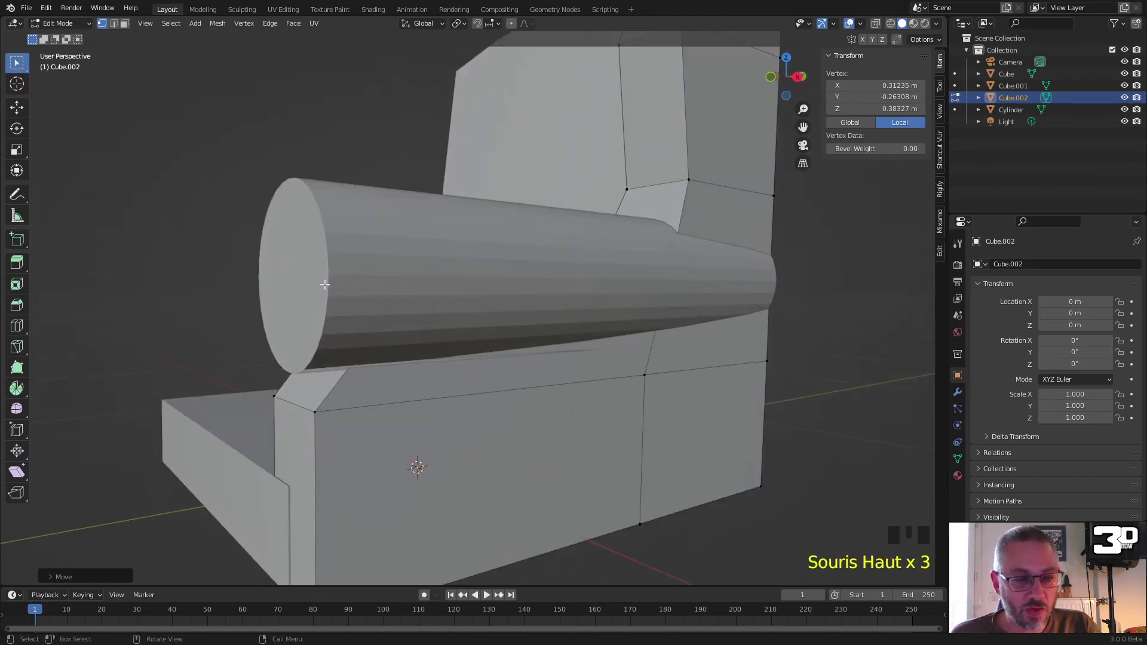
key("Tab")
left_click(317, 272)
key("Tab")
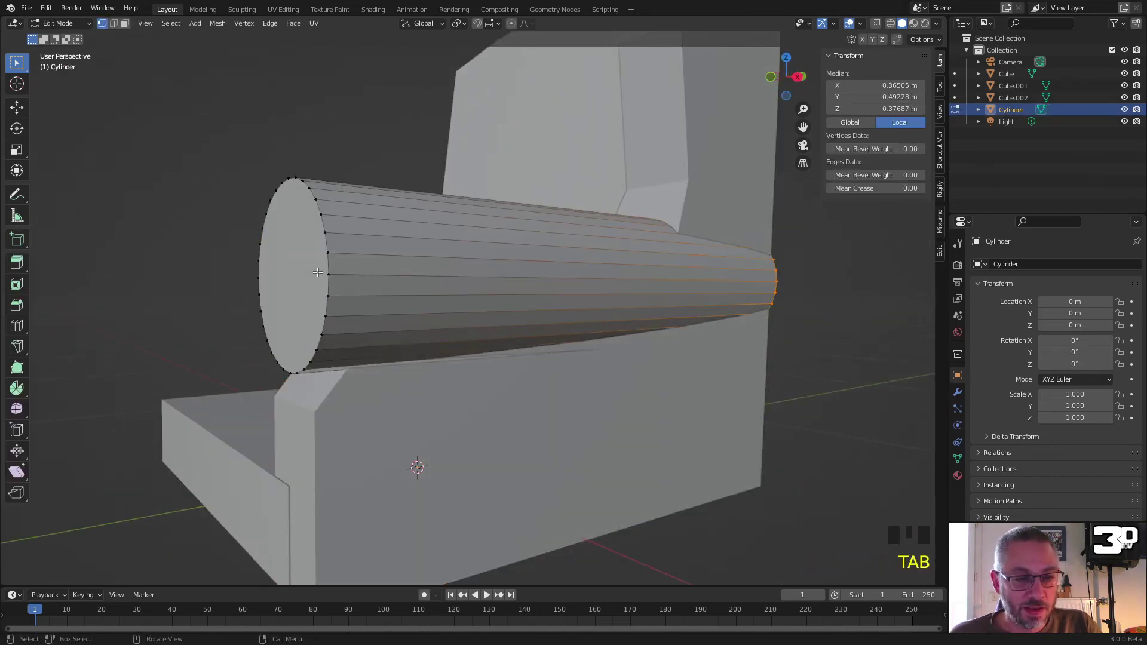
key("3")
left_click(314, 272)
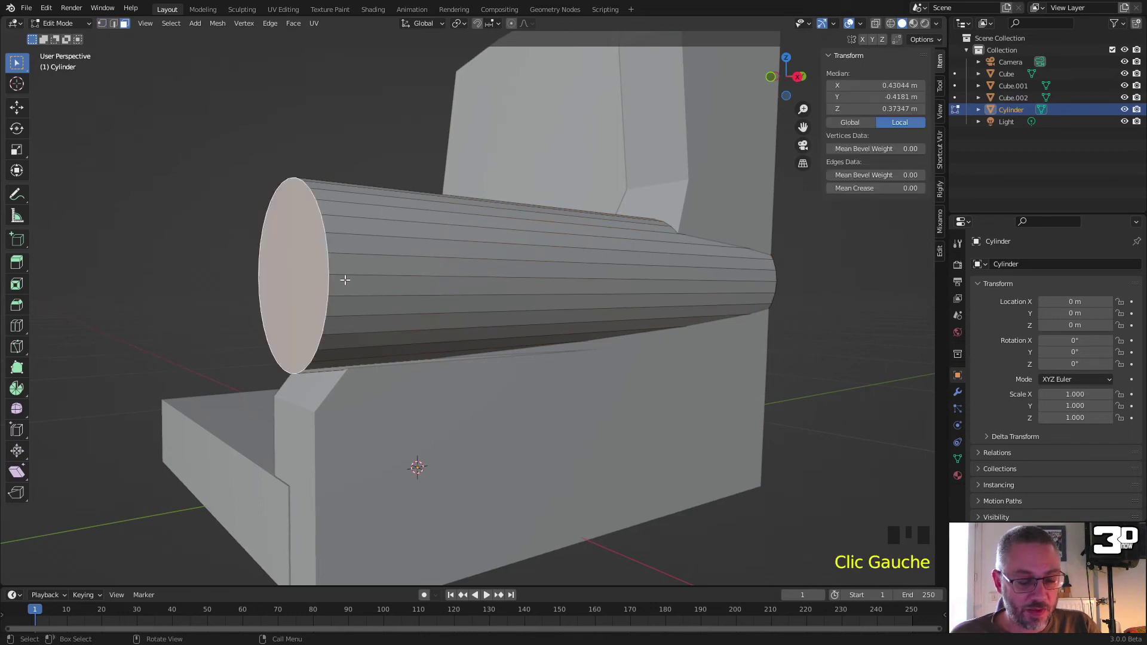
key("g")
key("y")
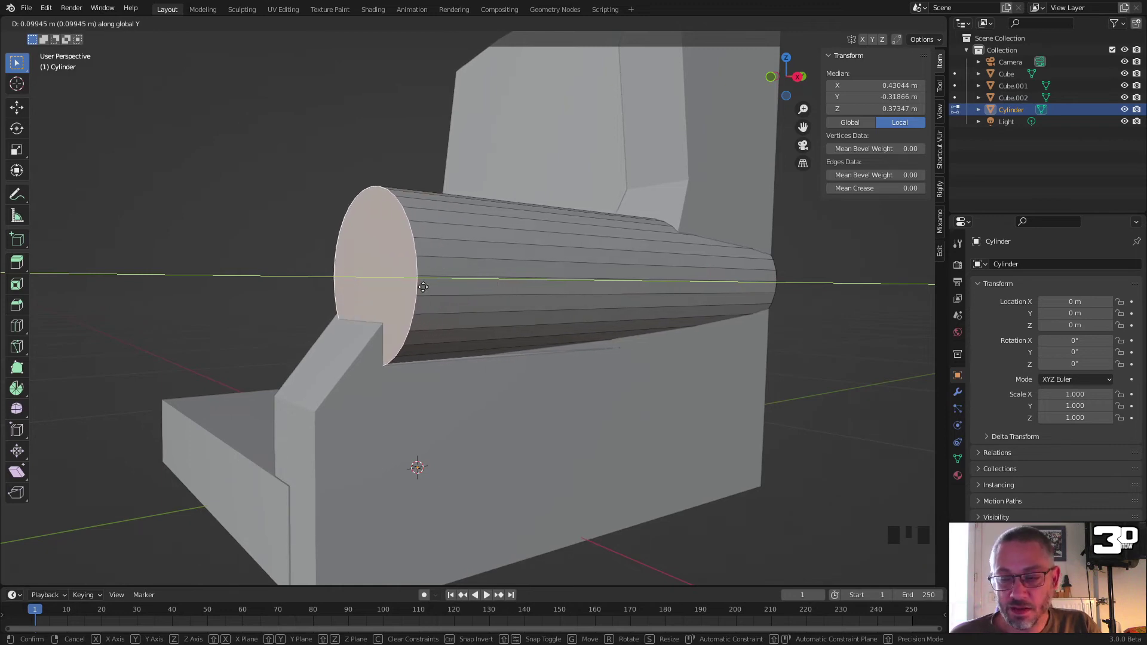
left_click(441, 295)
Step: Scale the cylinder's front end face to about 0.88 and shift it slightly outward along X
middle_click_drag(436, 297, 516, 321)
key("s")
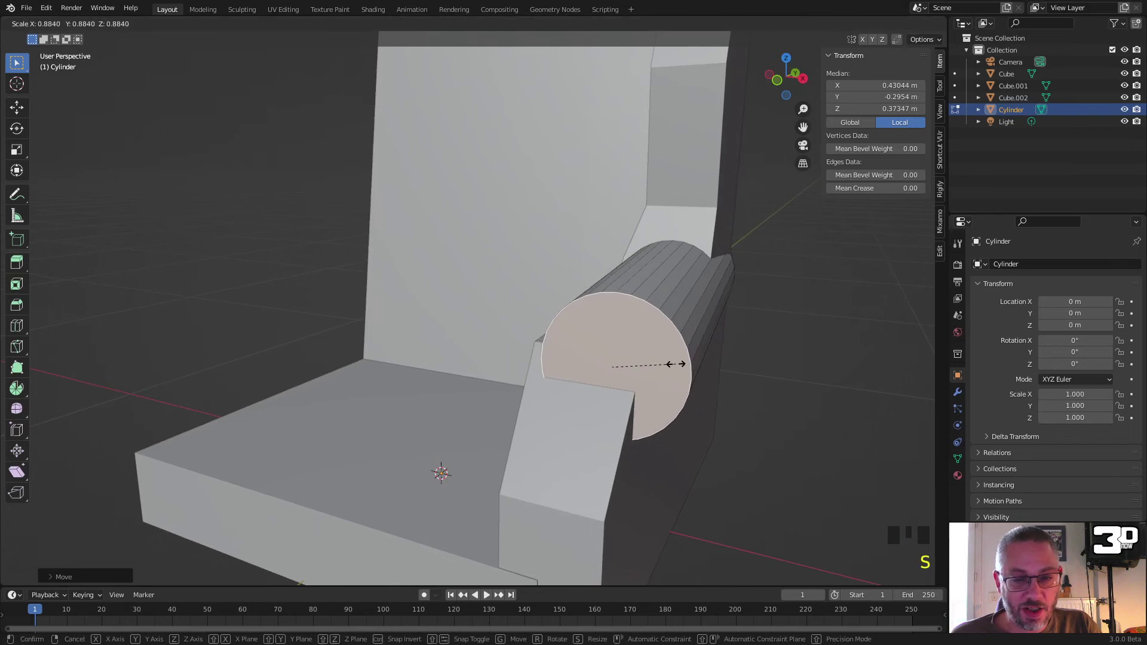
left_click(676, 365)
key("g")
key("x")
left_click(689, 367)
Step: Scale the cylinder's rear end face down to about 0.9 and leave mesh editing
middle_click_drag(690, 366, 333, 311)
left_click(335, 312)
key("s")
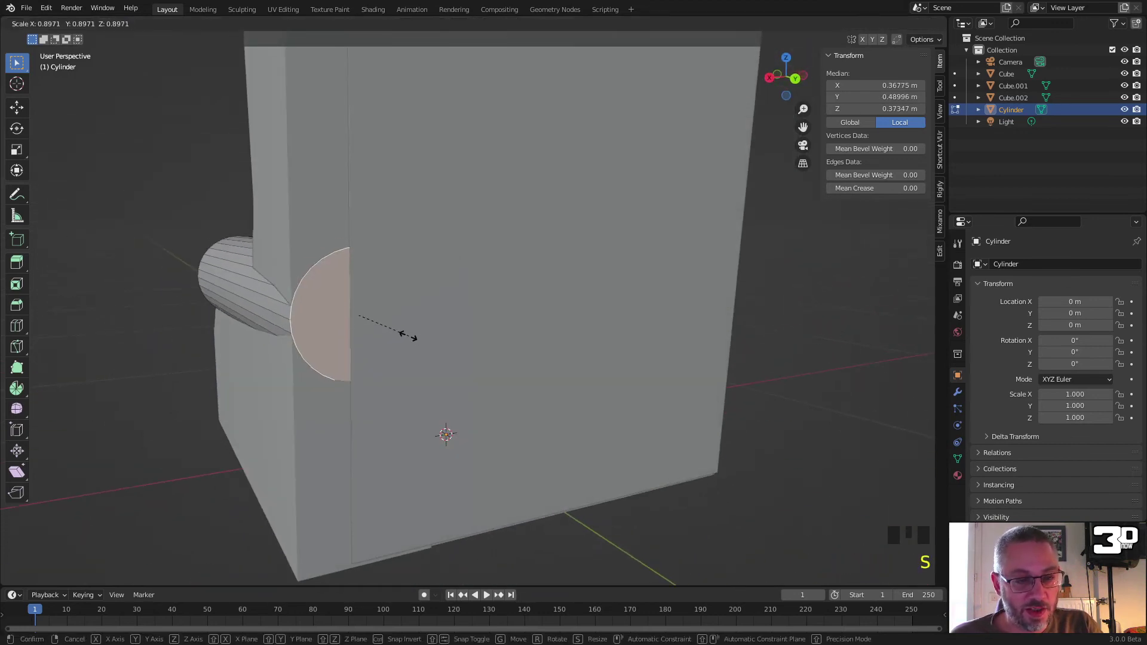
left_click(407, 336)
middle_click_drag(407, 336, 635, 353)
key("Tab")
Step: Move the rear inner edge at the top of the side piece's armrest along X to about 0.275 m and leave mesh editing
left_click(597, 313)
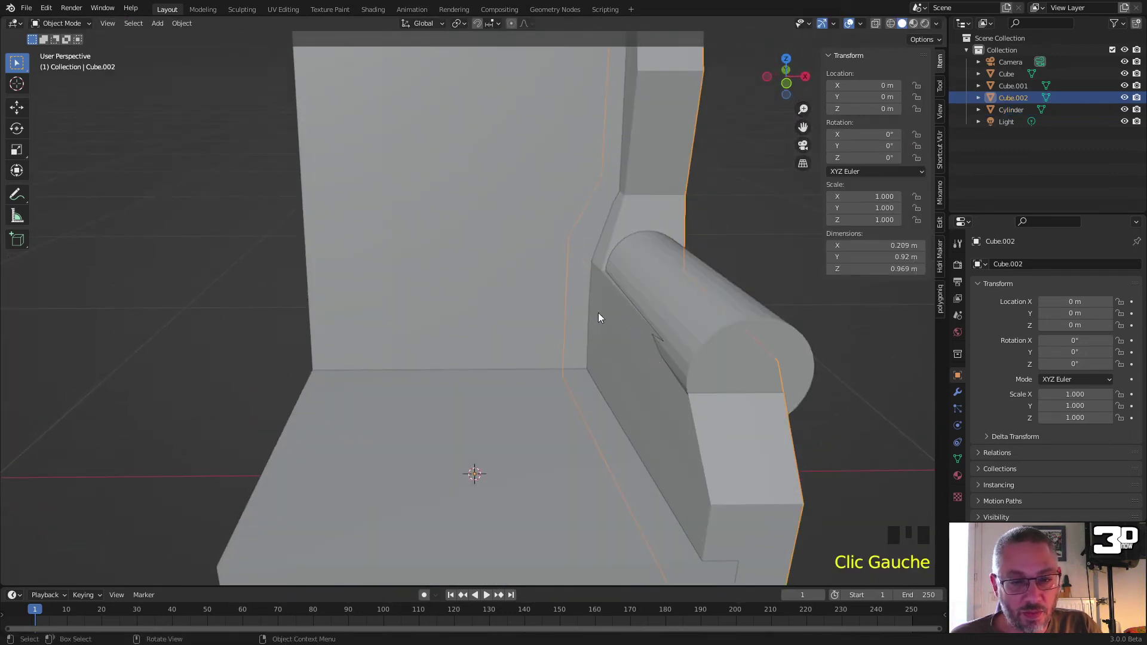
key("Tab")
left_click(596, 266)
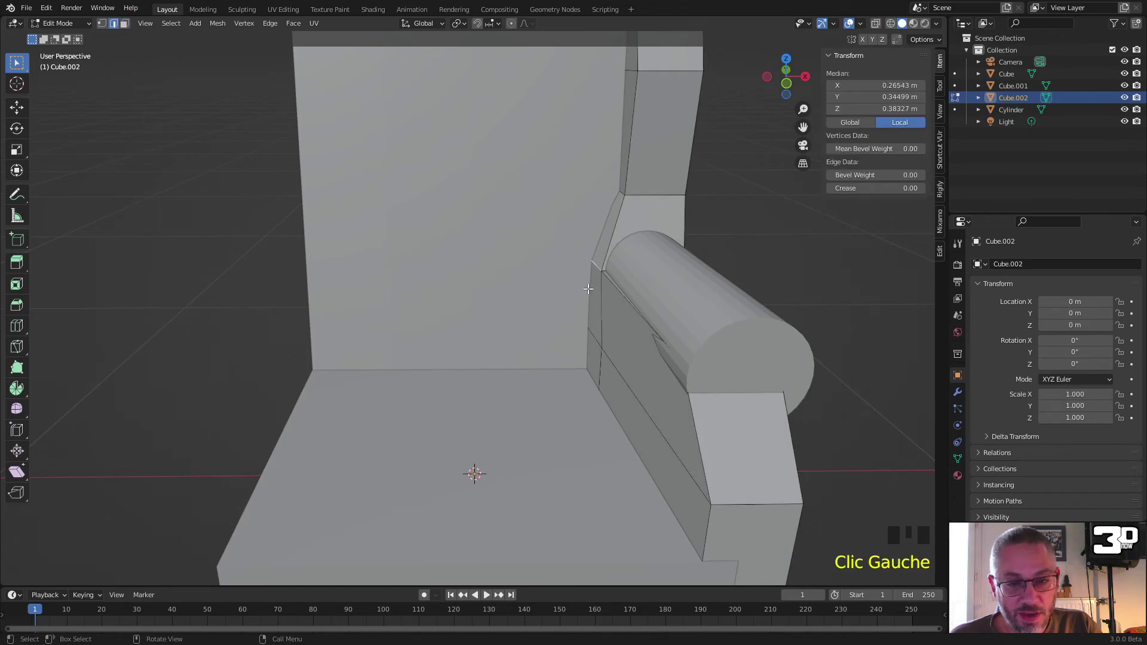
key("g")
key("x")
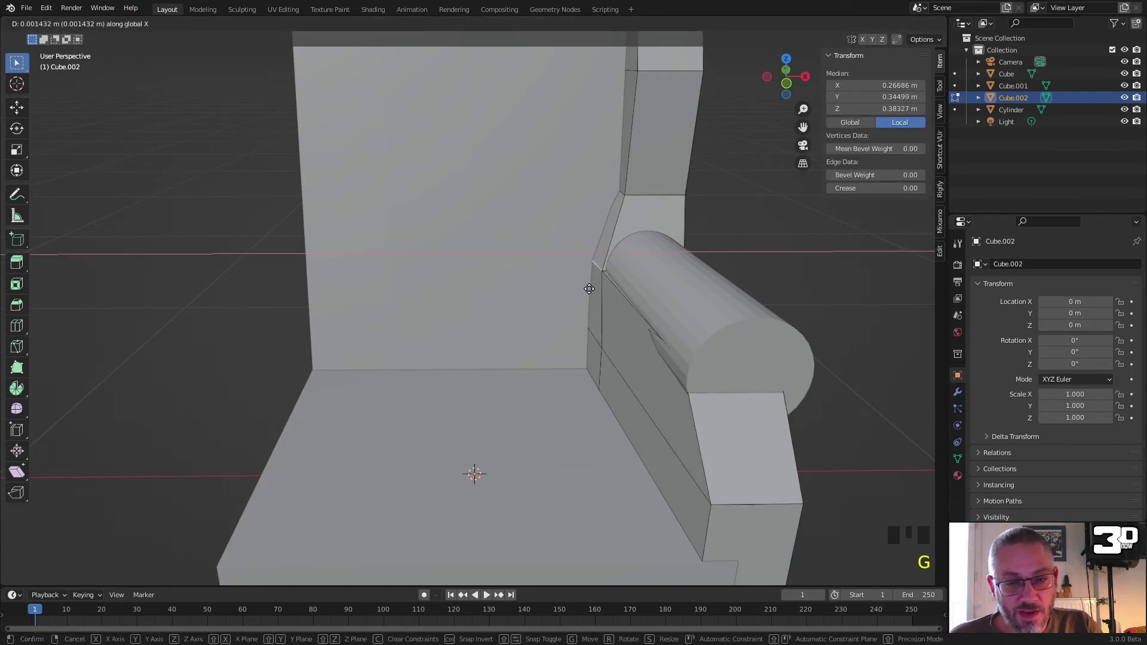
left_click(592, 289)
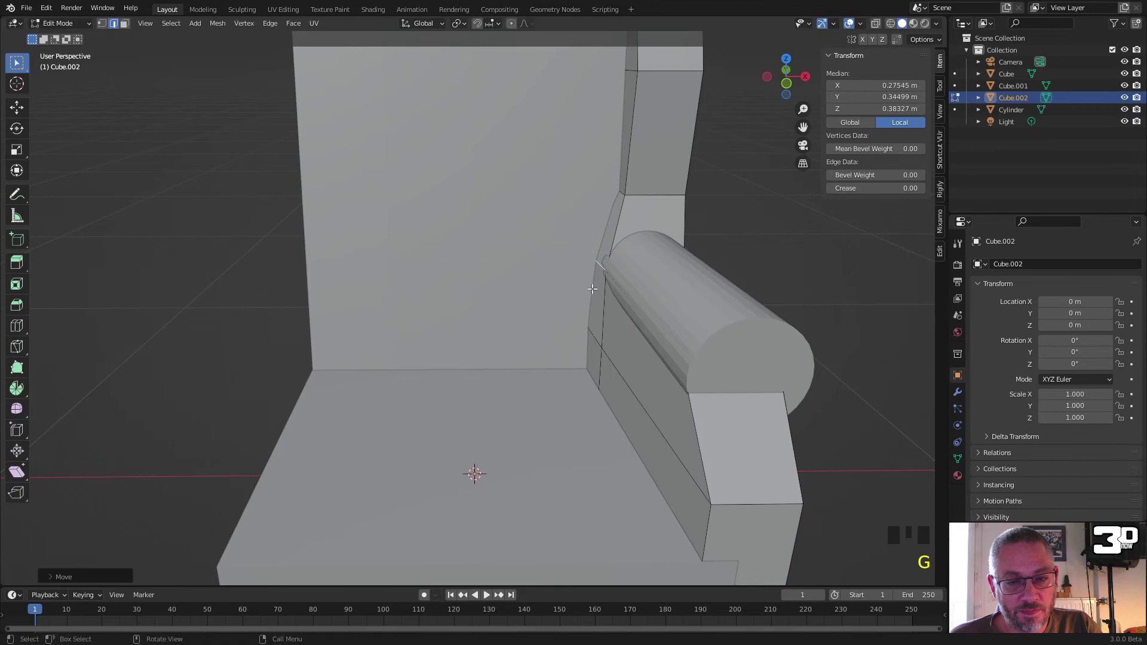
mouse_move(593, 337)
middle_mouse_down()
mouse_move(539, 342)
mouse_move(579, 353)
middle_mouse_up()
key("Tab")
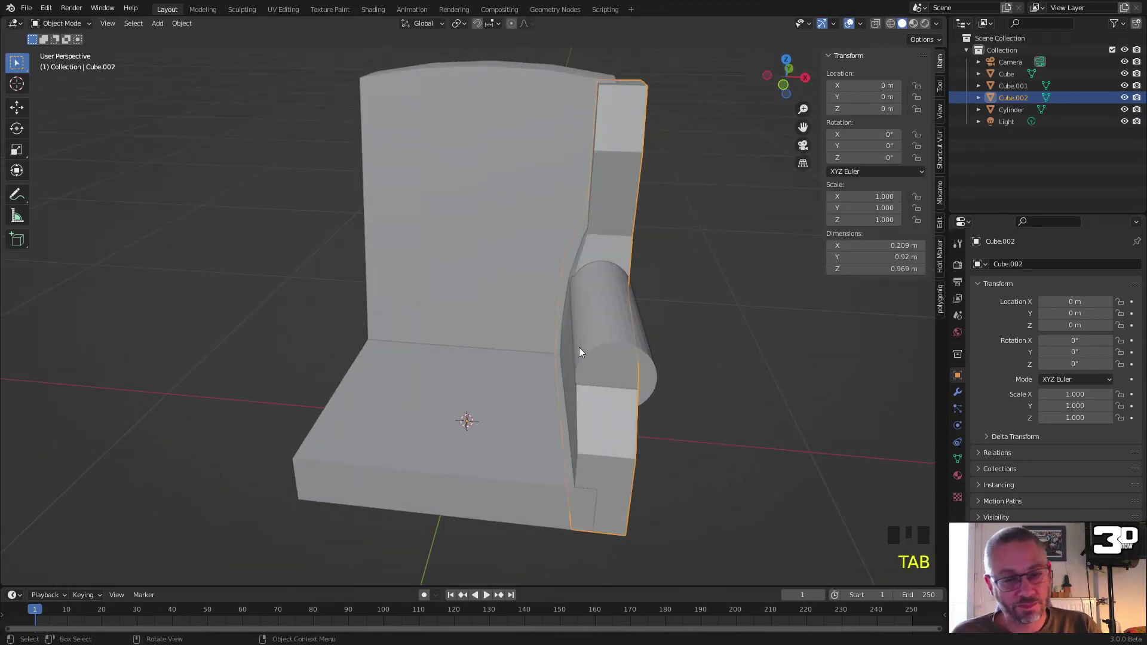
Step: Add a Mirror modifier to the side piece to create its counterpart on the opposite side of the chair
left_click(663, 339)
scroll(651, 343, "down", 3)
left_click(555, 321)
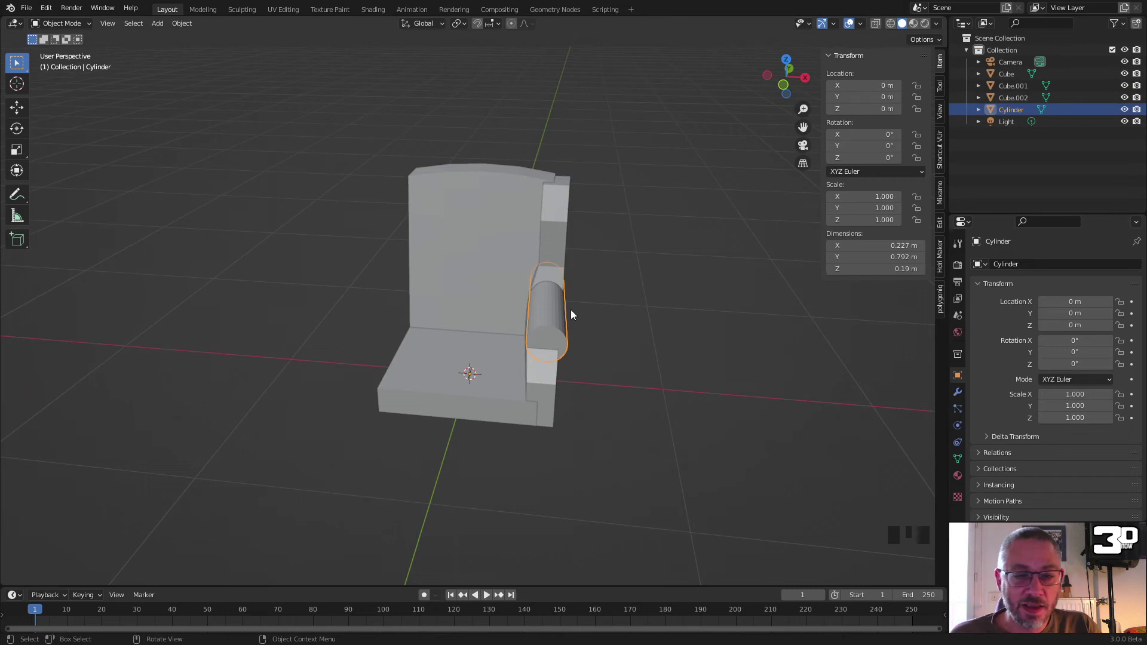
left_click(551, 224)
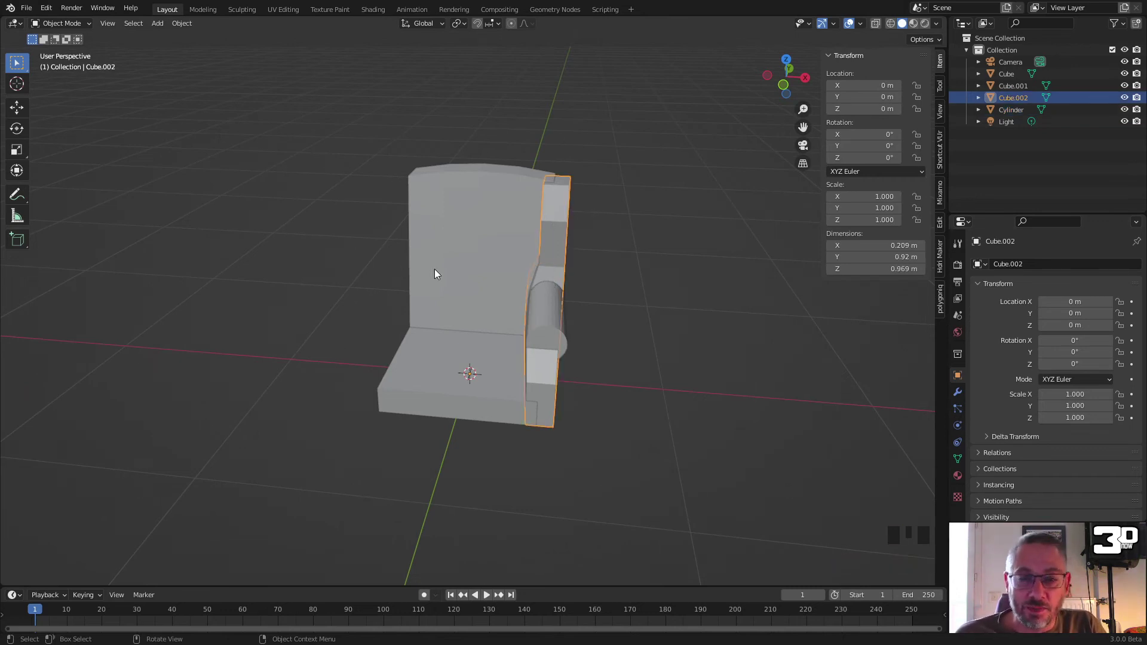
left_click(958, 393)
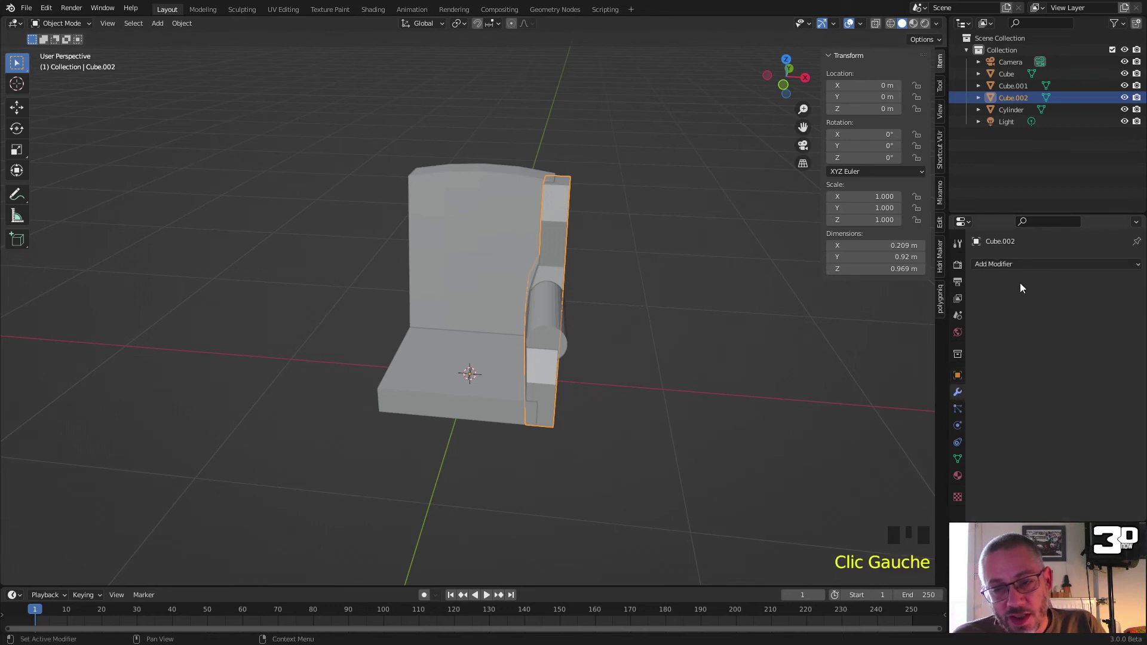
left_click(986, 263)
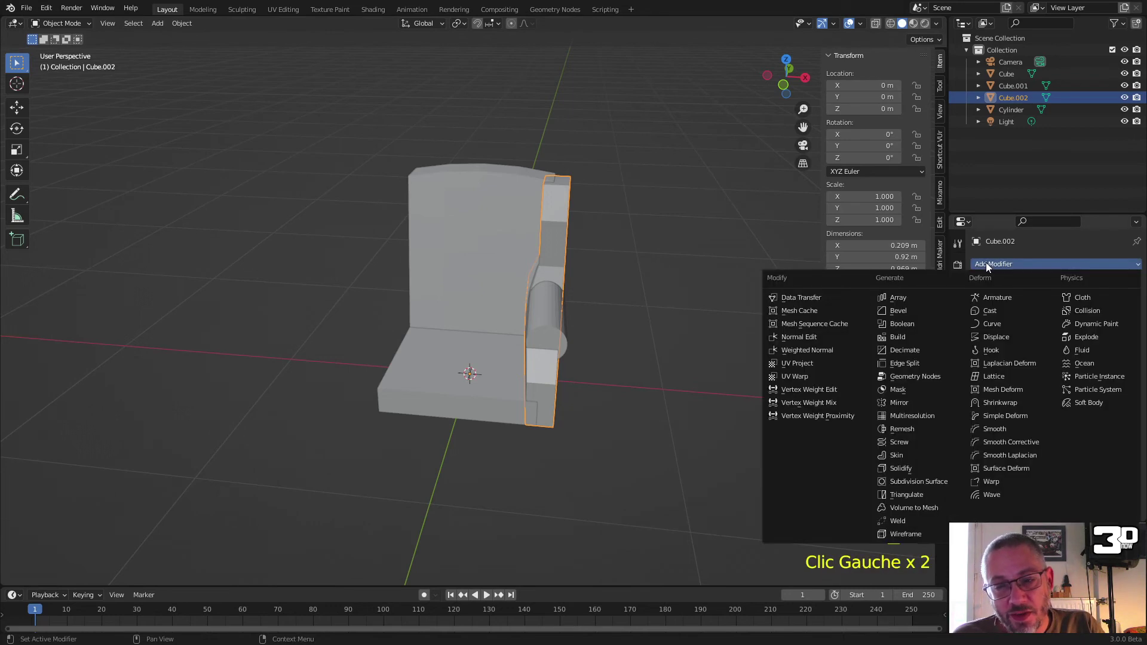
left_click(916, 403)
middle_click_drag(705, 340, 739, 355)
Step: Copy and paste the armrest cylinder, mirror the copy across global X, and select the mirrored roll
left_click(545, 346)
scroll(566, 356, "up", 3)
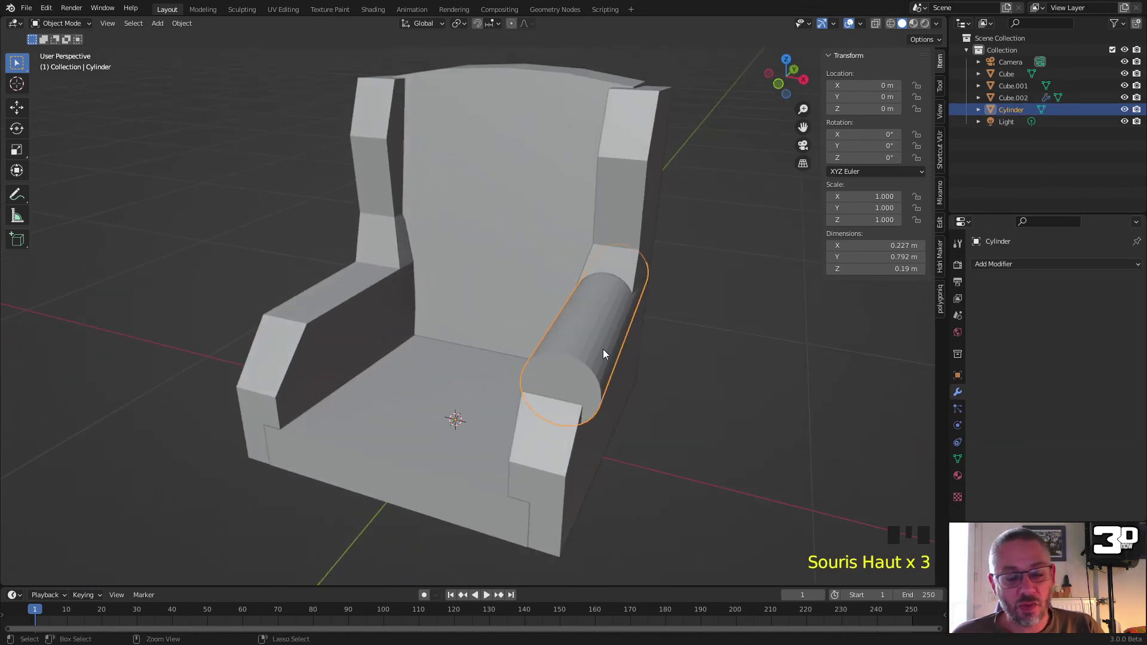
key("ctrl+c")
key("ctrl+v")
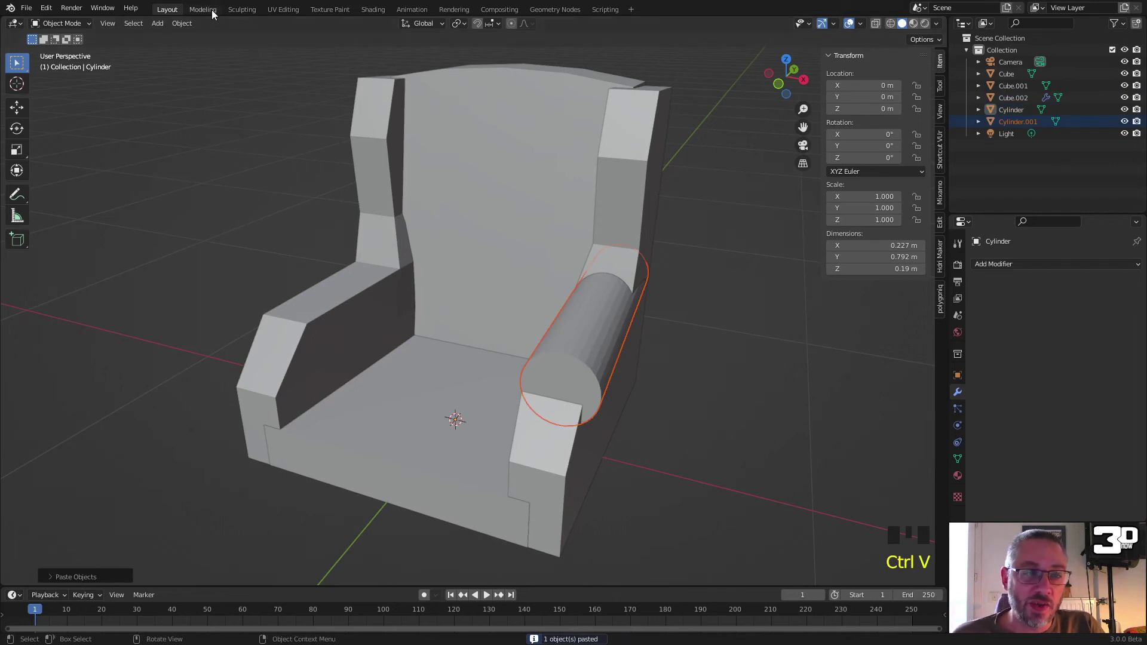
left_click(182, 23)
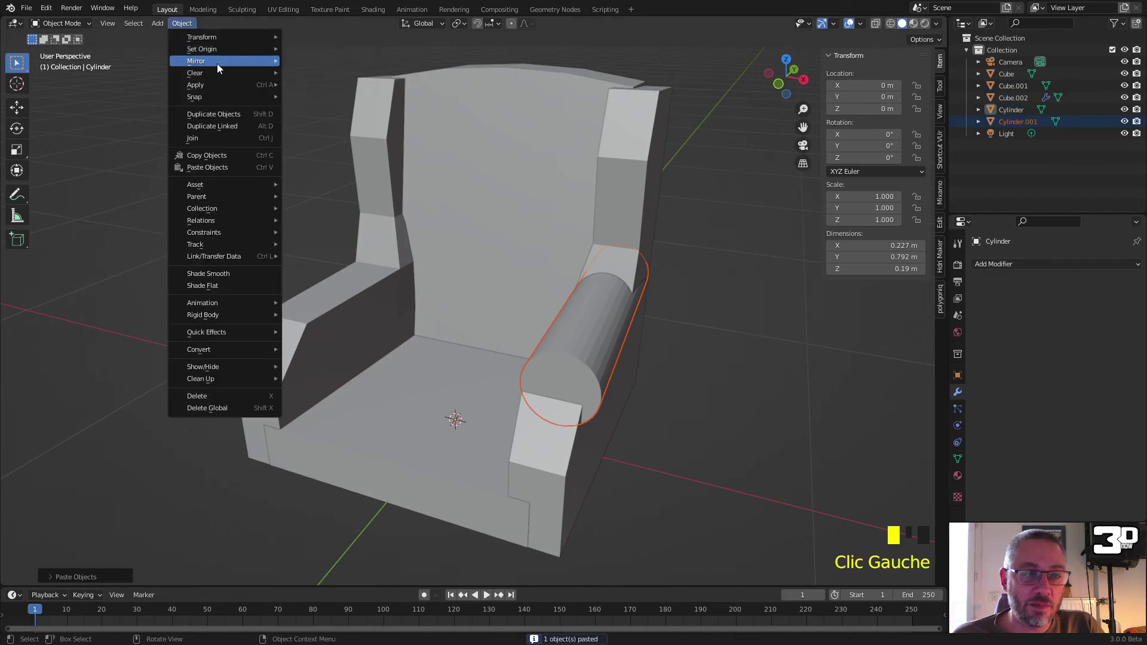
mouse_move(217, 61)
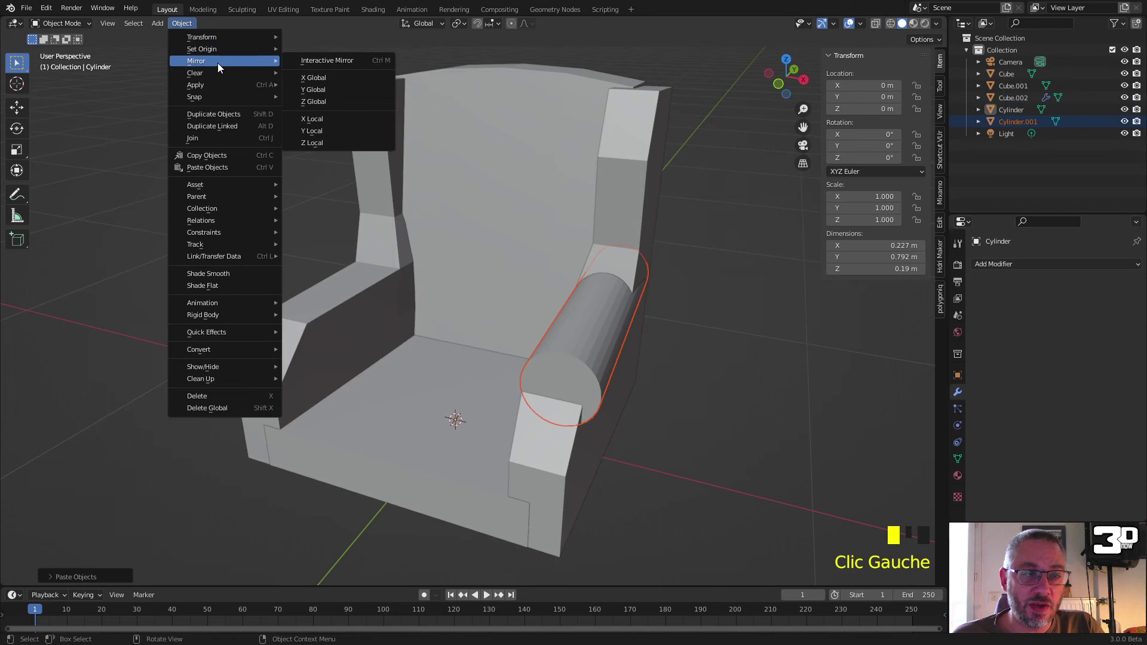
left_click(327, 78)
left_click(236, 210)
left_click(333, 273)
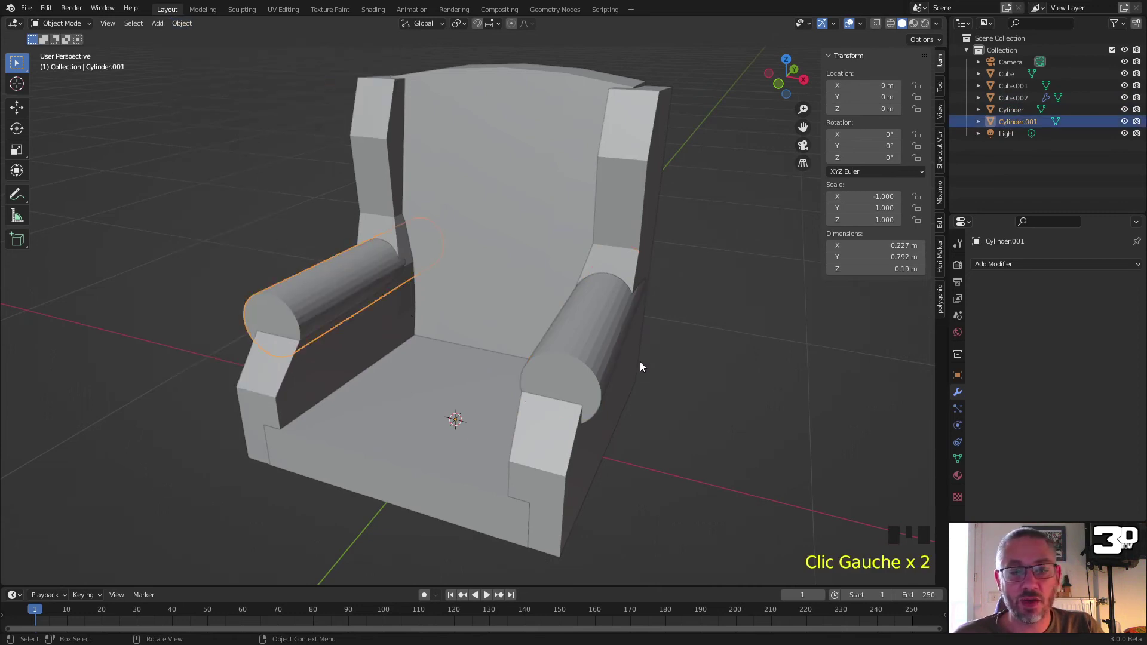
Step: Try applying all modifiers on the mirrored side piece, and undo the application
left_click(581, 340)
left_click(632, 149)
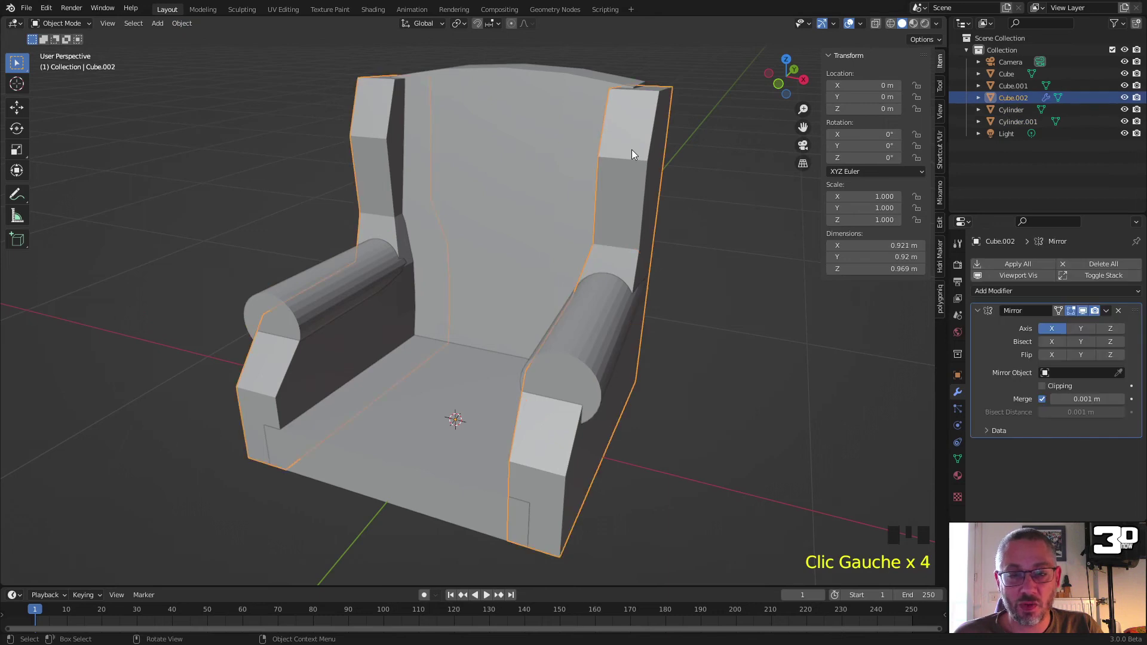
scroll(596, 303, "down", 3)
middle_click_drag(597, 302, 585, 271)
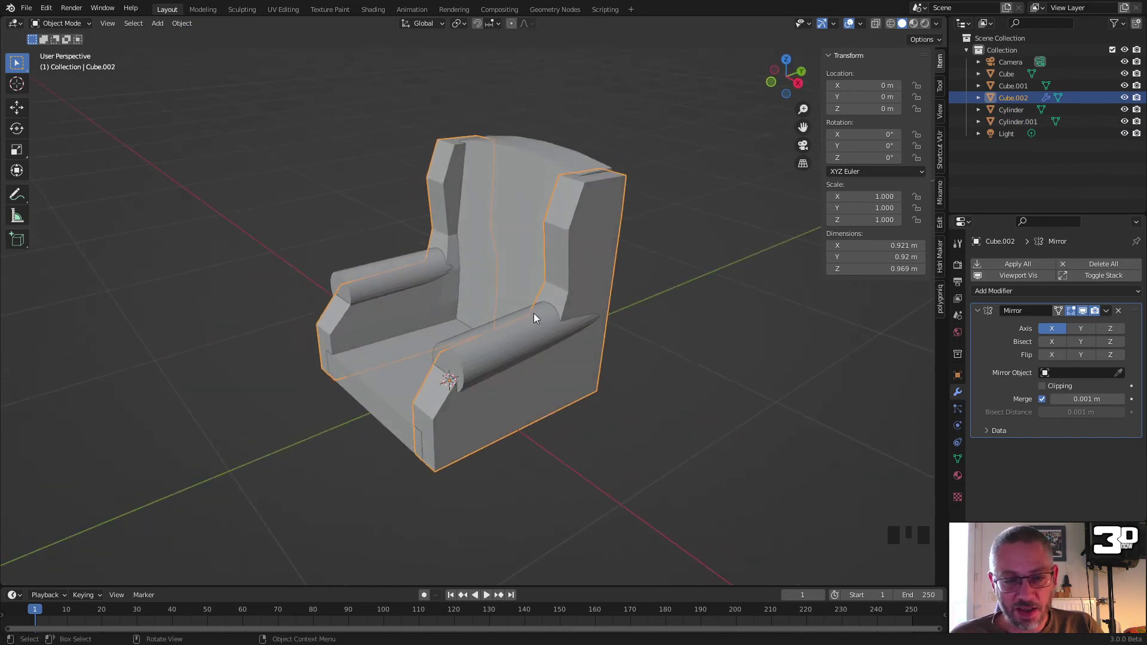
scroll(534, 315, "up", 2)
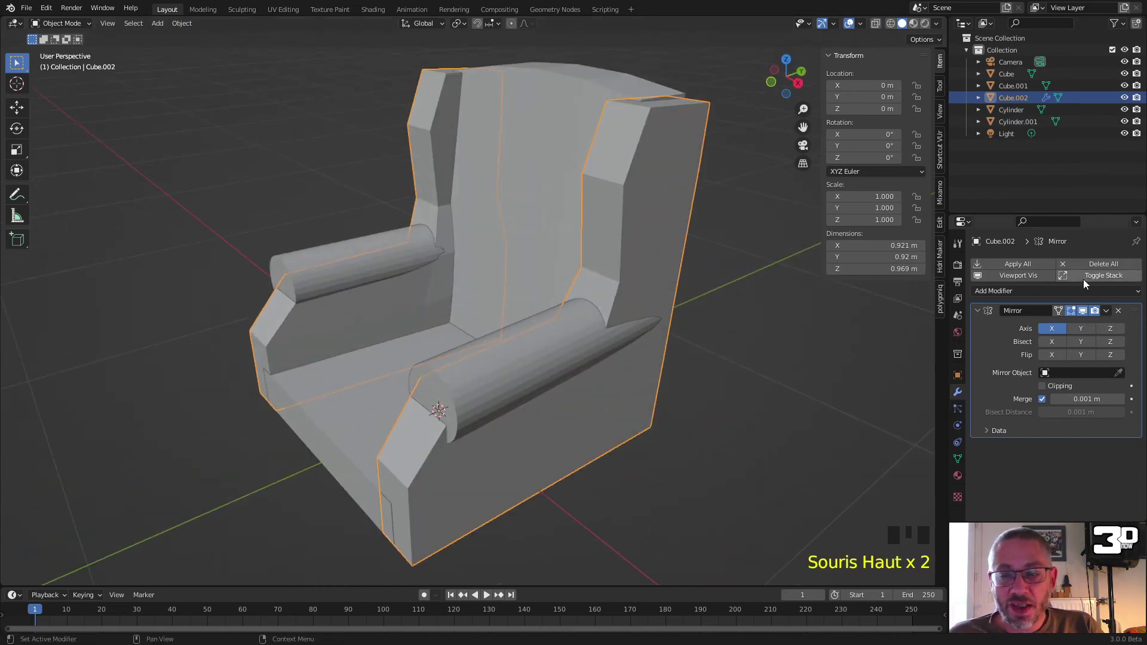
left_click(1024, 260)
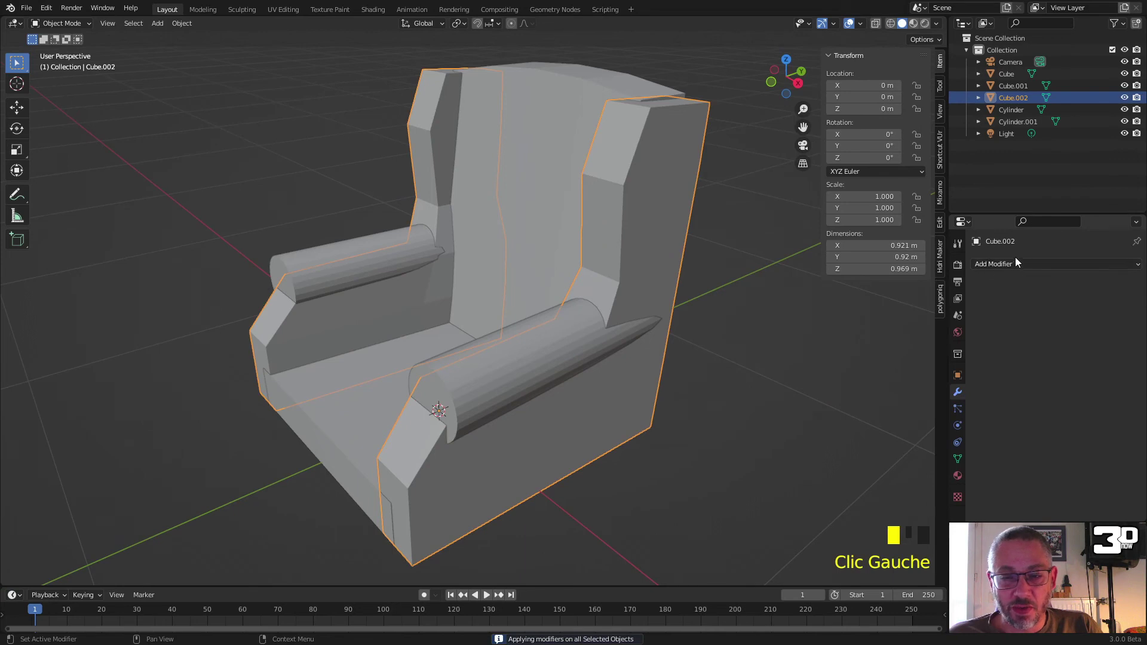
key("ctrl+z")
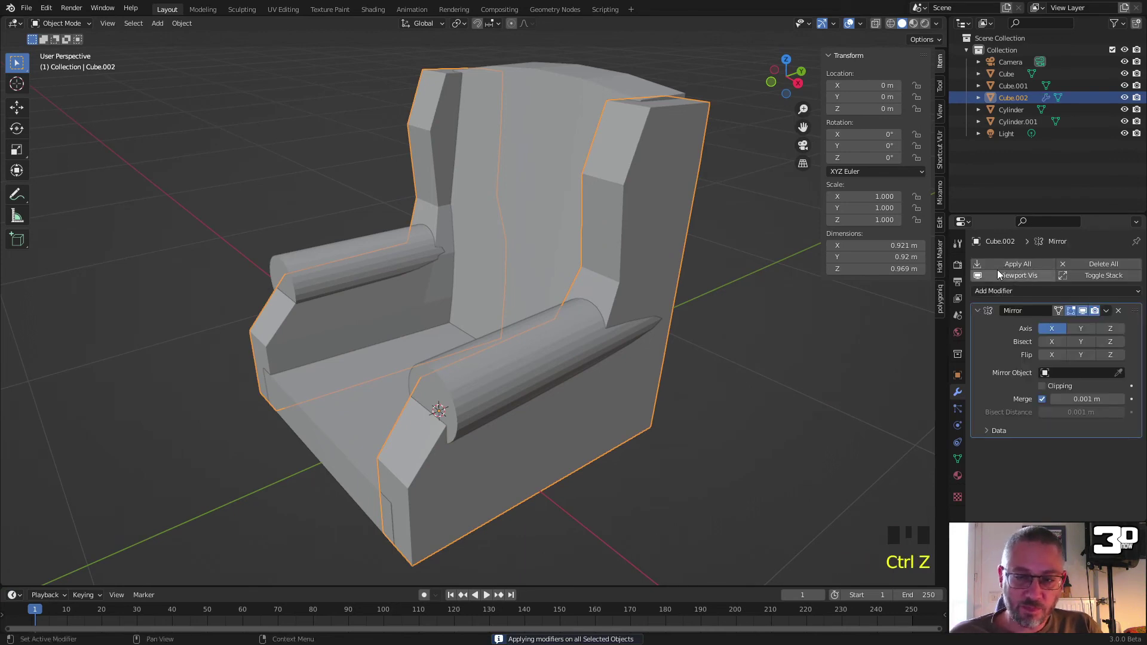
Step: Search the add-on preferences for "modi" to check the Modifier Tools add-on, and close the preferences
left_click(47, 11)
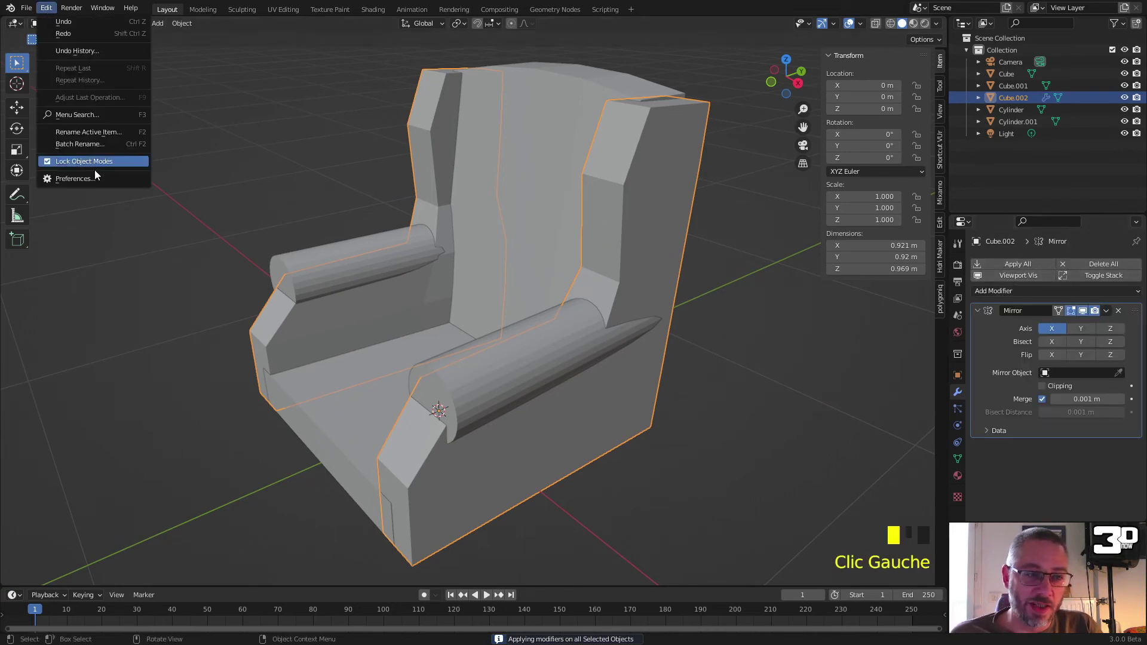
left_click(94, 175)
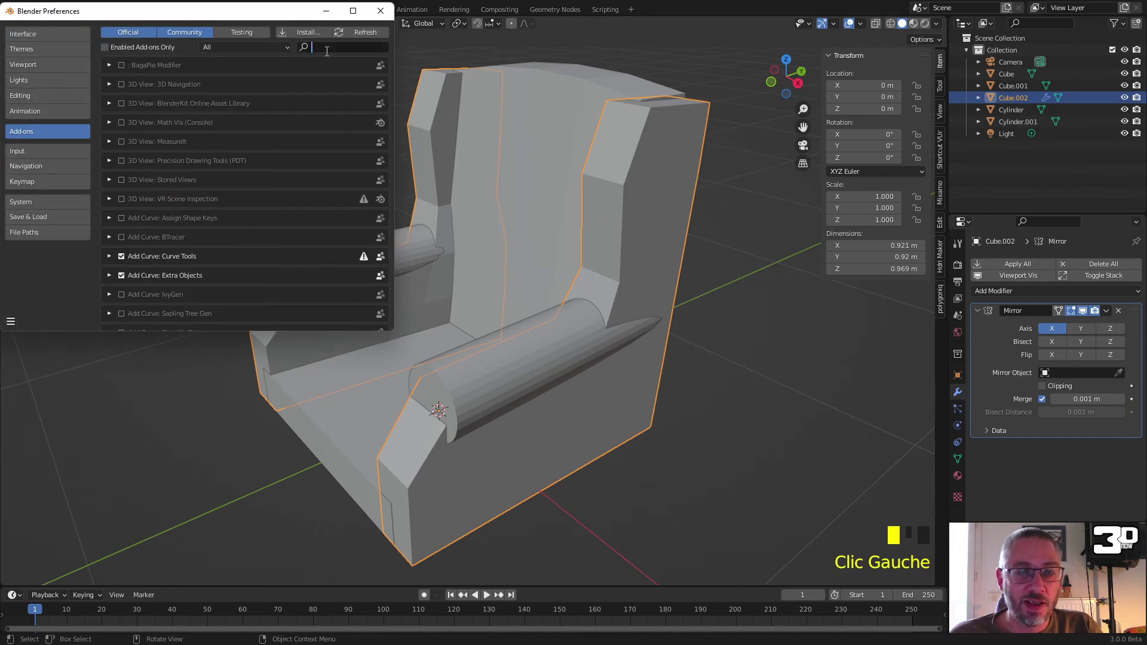
type("modi")
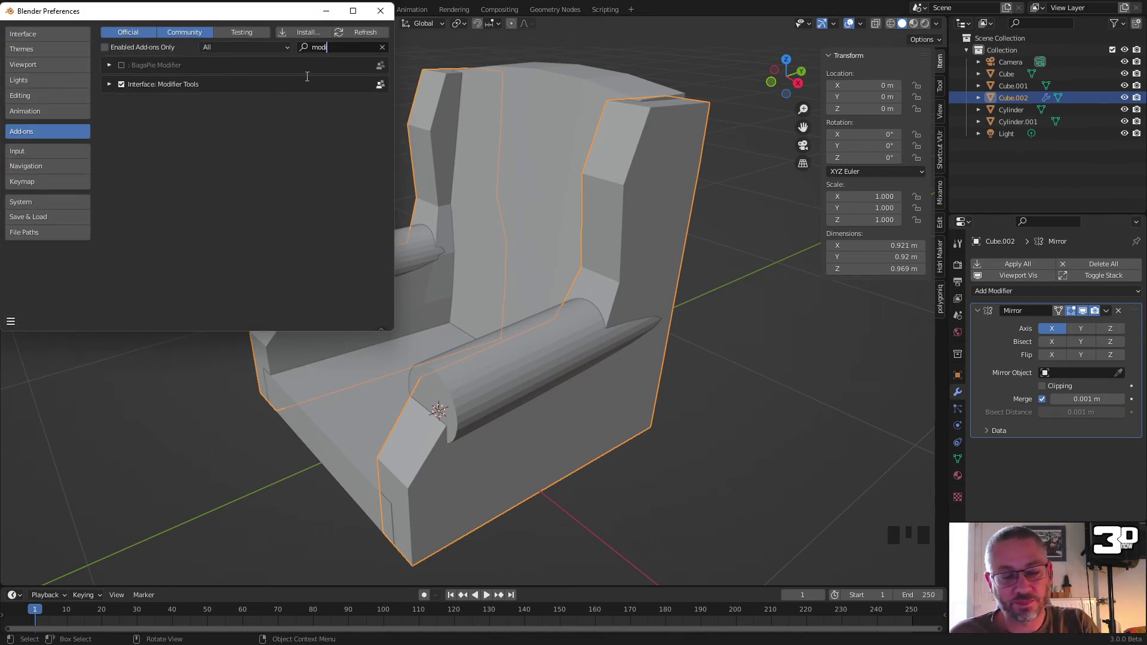
left_click(377, 12)
Step: Apply the Mirror modifier on the side pieces and check the chair's separate parts by selecting them
left_click(994, 261)
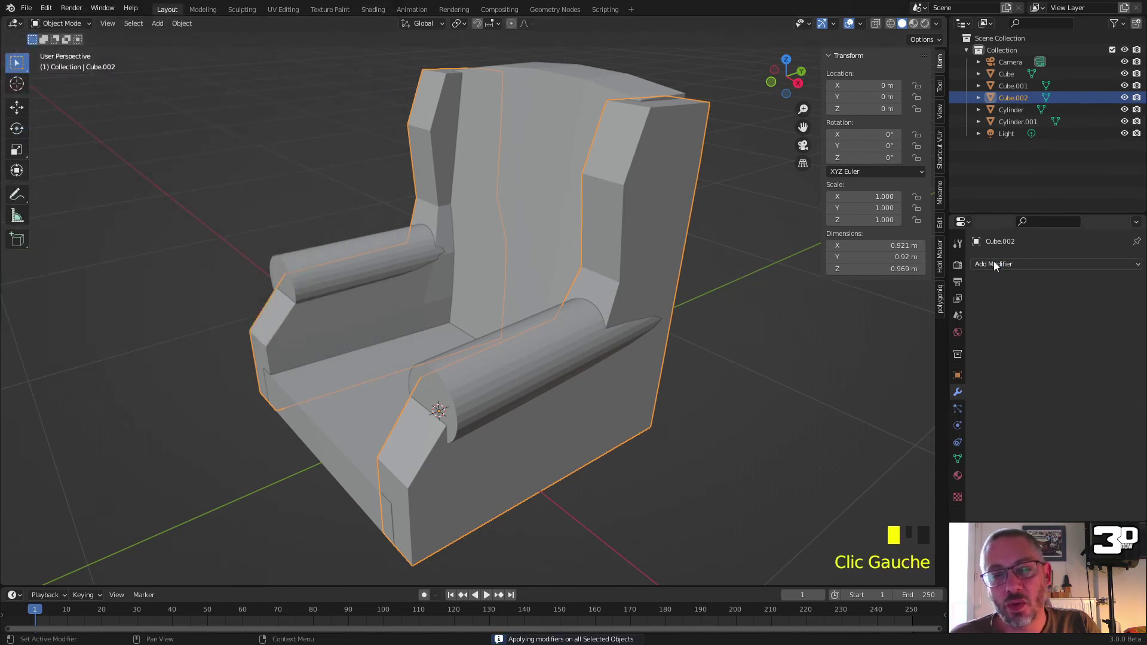
left_click(390, 388)
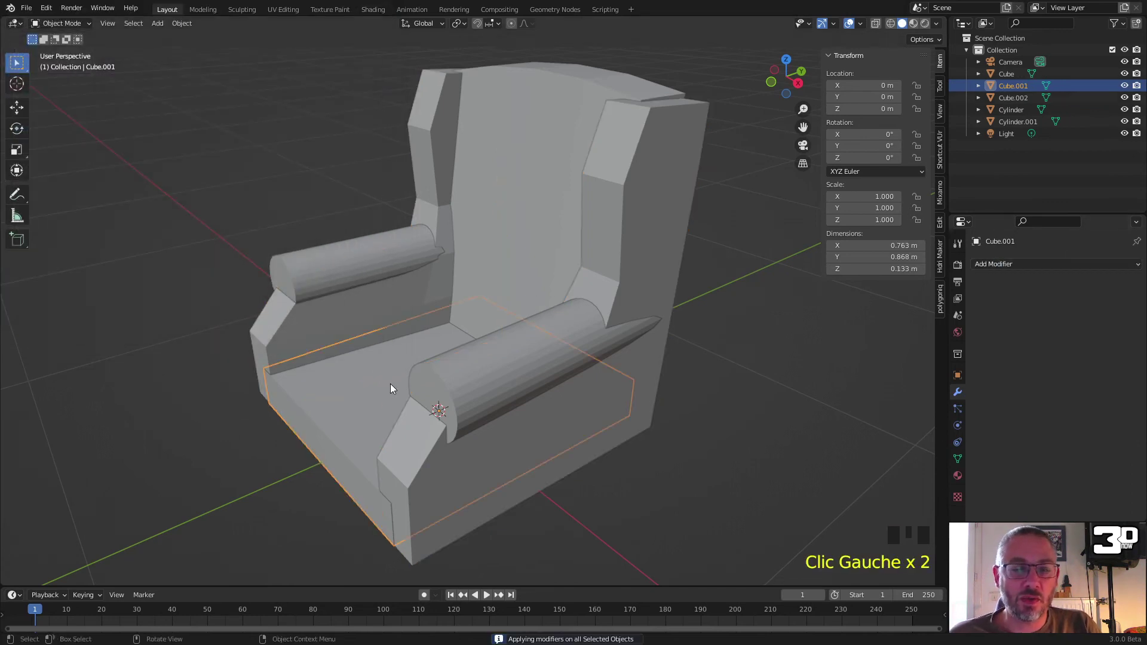
left_click(482, 238)
left_click(429, 220)
left_click(352, 269)
left_click(333, 322)
Step: Select all linked geometry of the mirrored side piece on the negative X side and delete it
middle_click_drag(334, 322, 678, 120)
key("Tab")
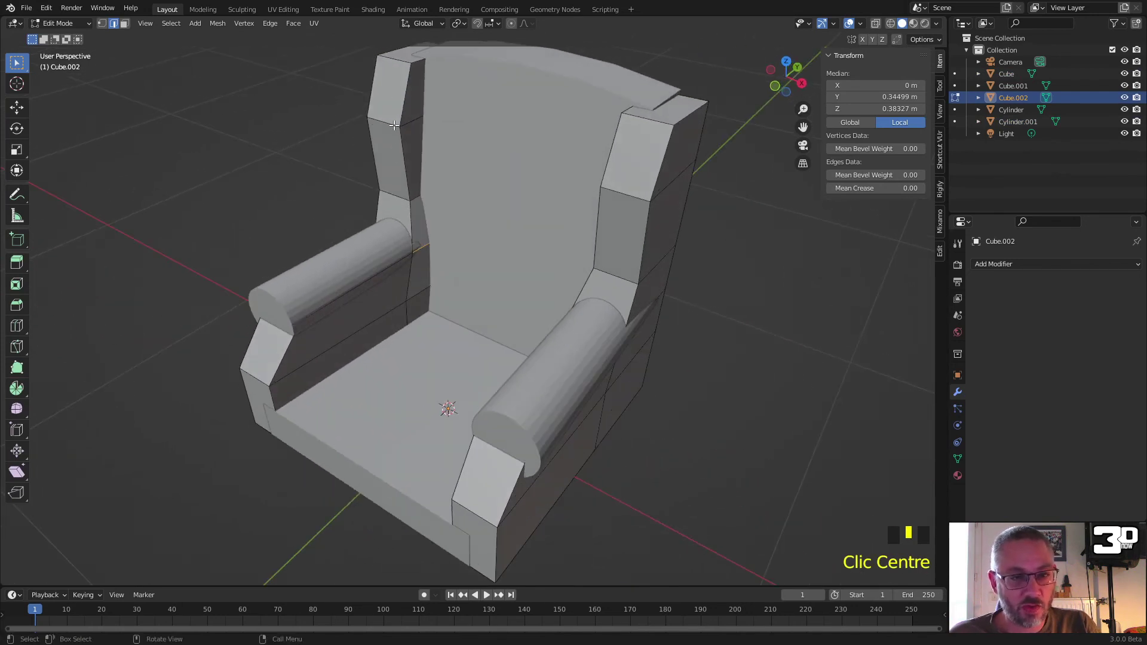
key("l")
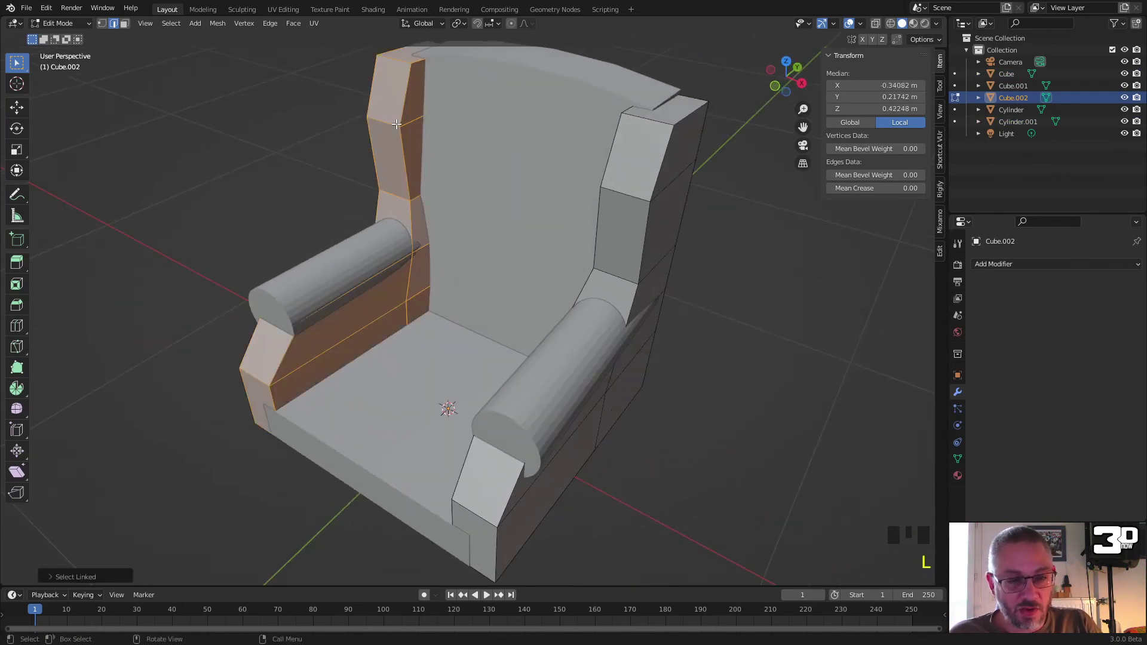
key("ctrl+z")
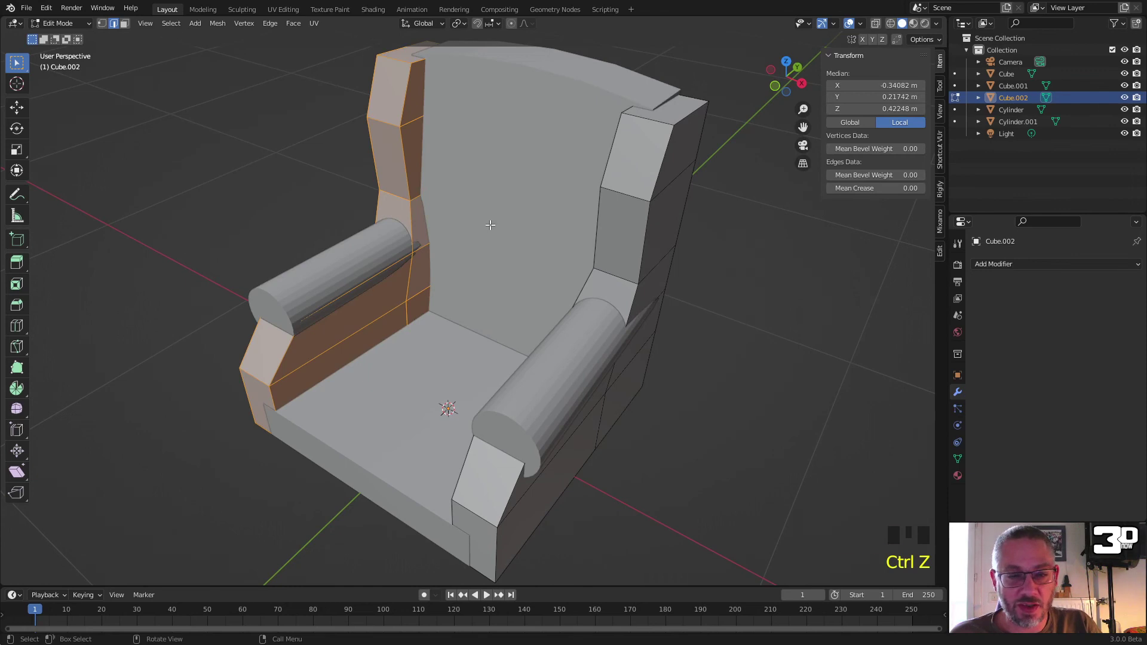
left_click(425, 187)
key("l")
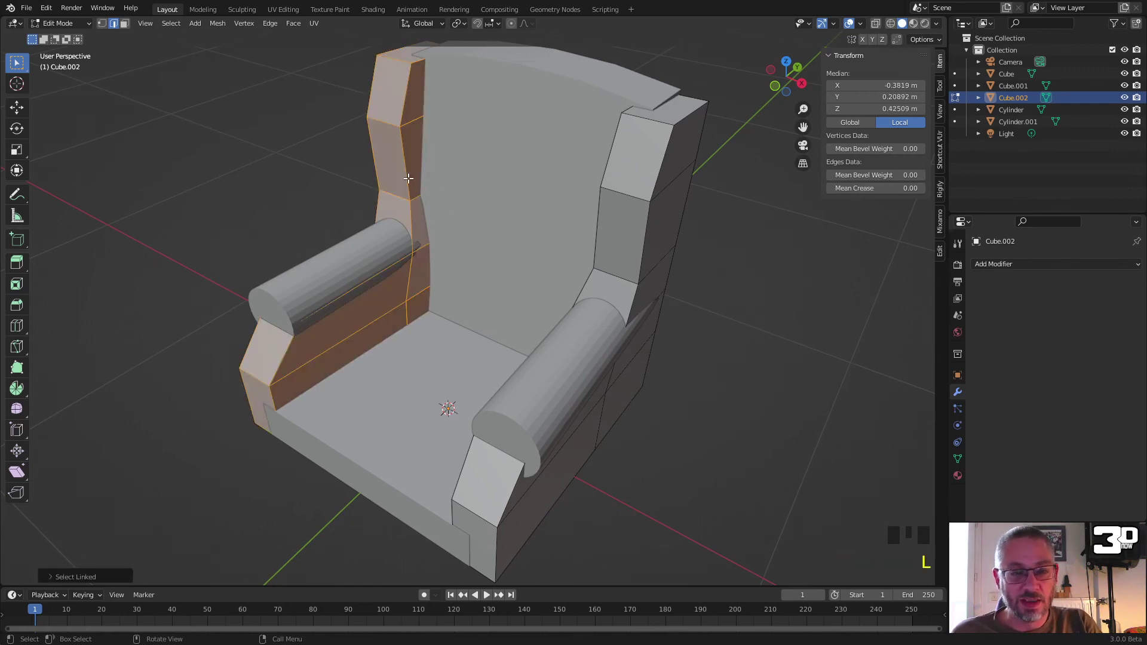
key("x")
left_click(408, 179)
Step: Turn on X-ray in front view and move the remaining side piece's top outer vertices slightly inward
mouse_move(491, 206)
middle_mouse_down()
mouse_move(521, 215)
mouse_move(507, 213)
middle_mouse_up()
middle_click(673, 103)
middle_click_drag(674, 104, 674, 105)
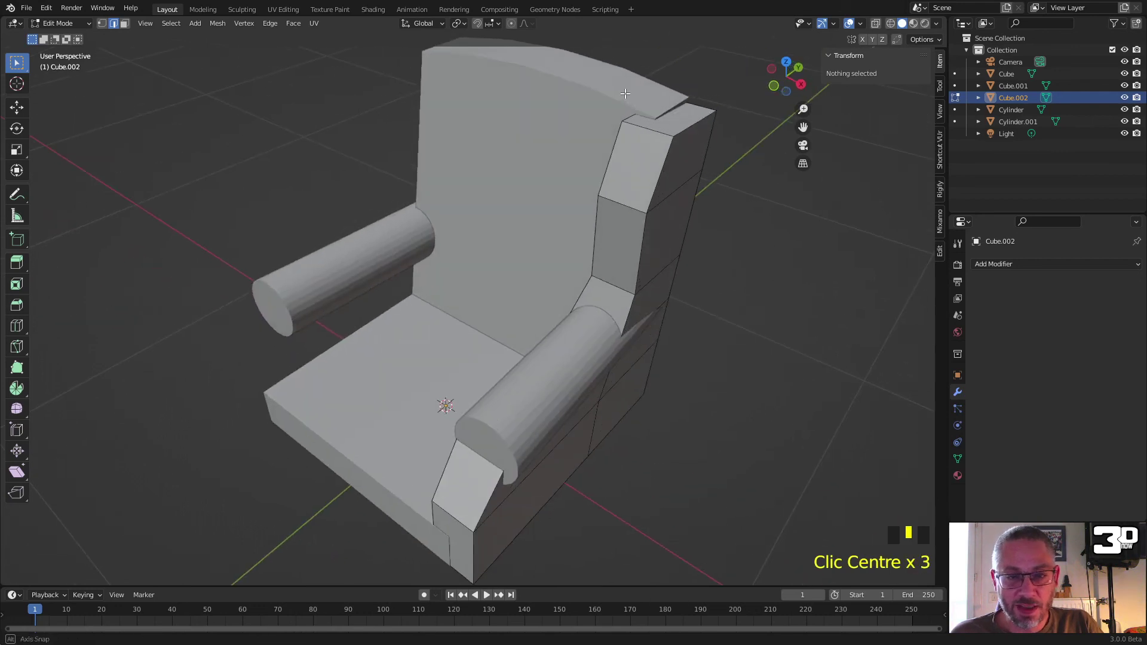
left_click(688, 130)
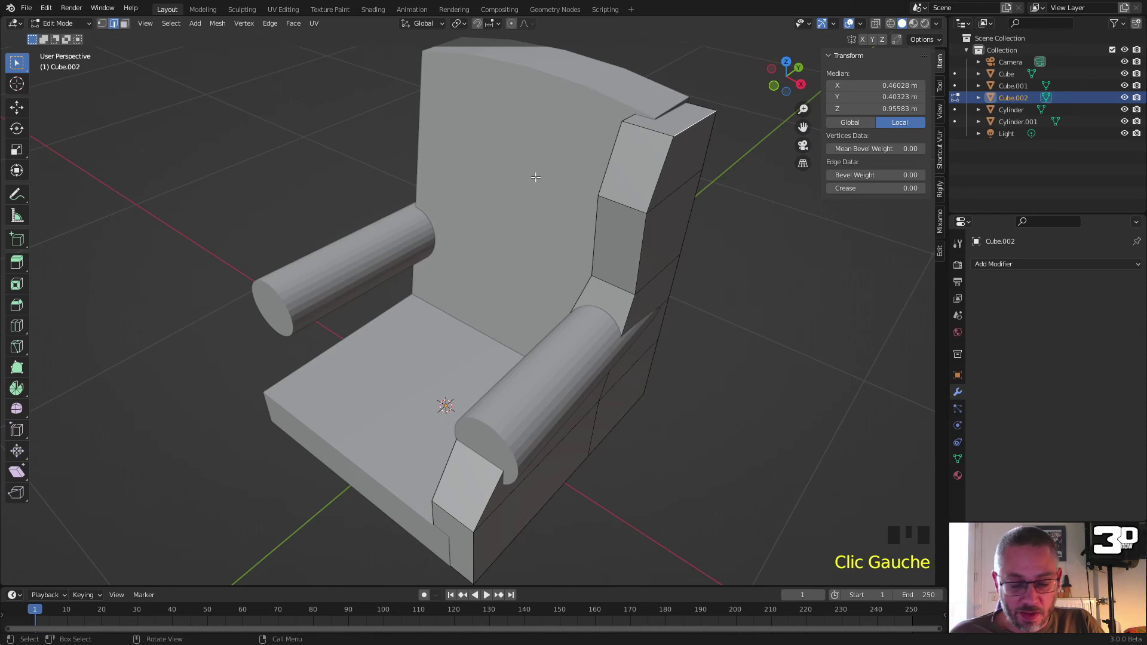
key("KP_1")
middle_click_drag(643, 187, 502, 235, "shift")
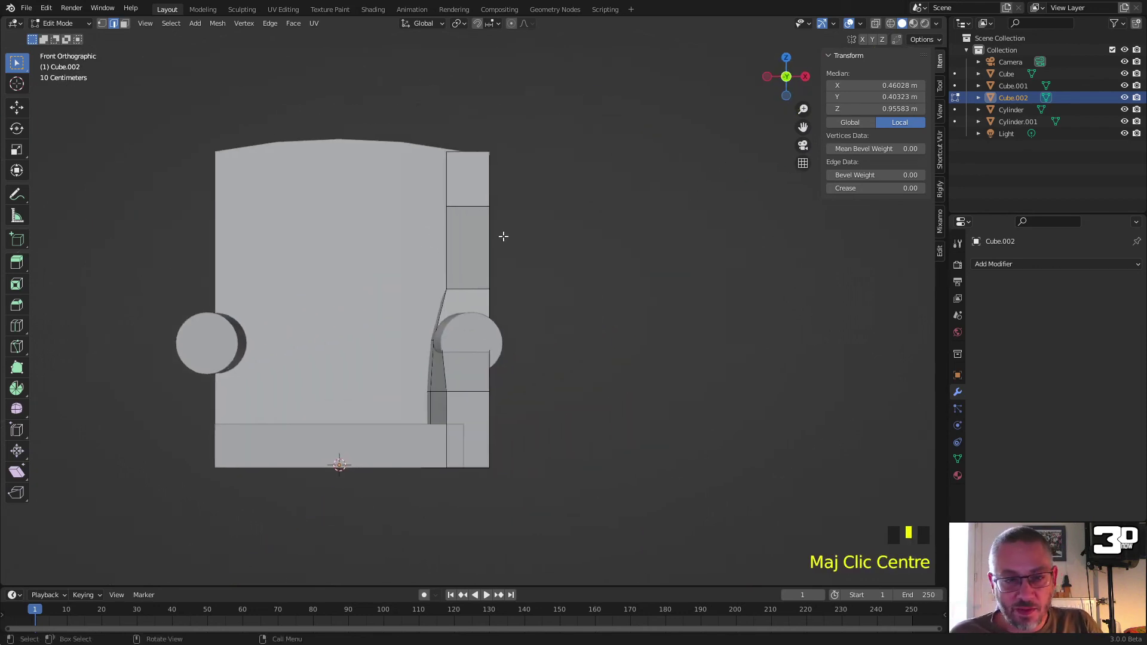
scroll(499, 169, "up", 1)
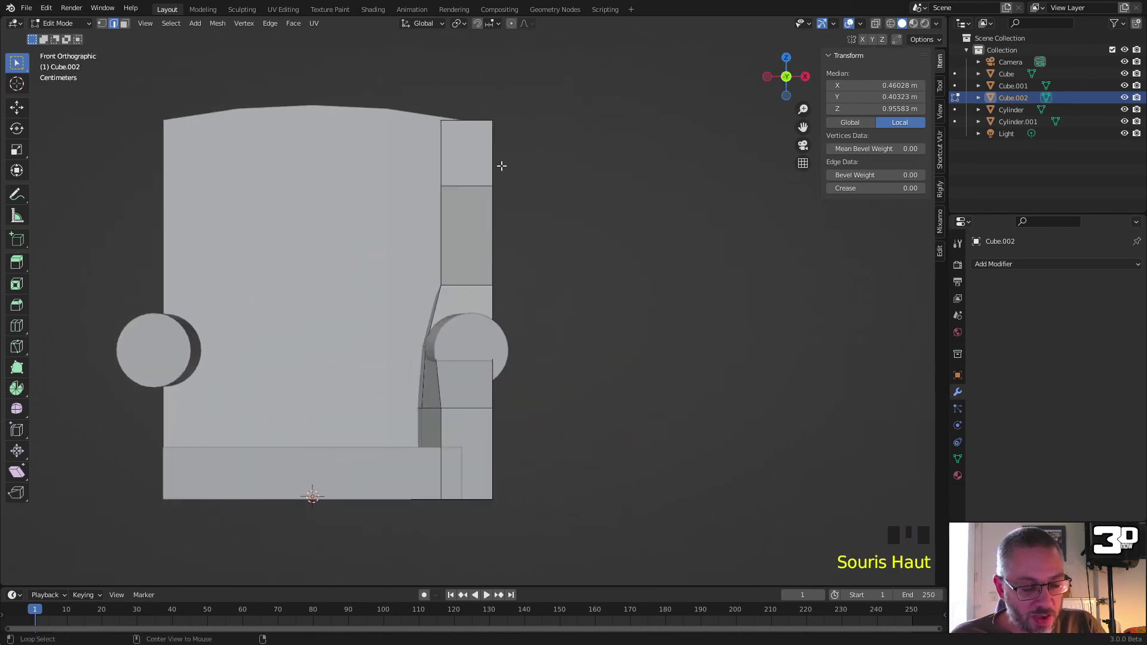
key("alt+z")
key("1")
left_click_drag(519, 99, 475, 141)
key("g")
left_click(467, 143)
Step: Shift the side piece's outer vertices at the two bends between its top and the armrest inward in front view
left_click_drag(524, 175, 452, 343)
key("g")
left_click(494, 285)
key("g")
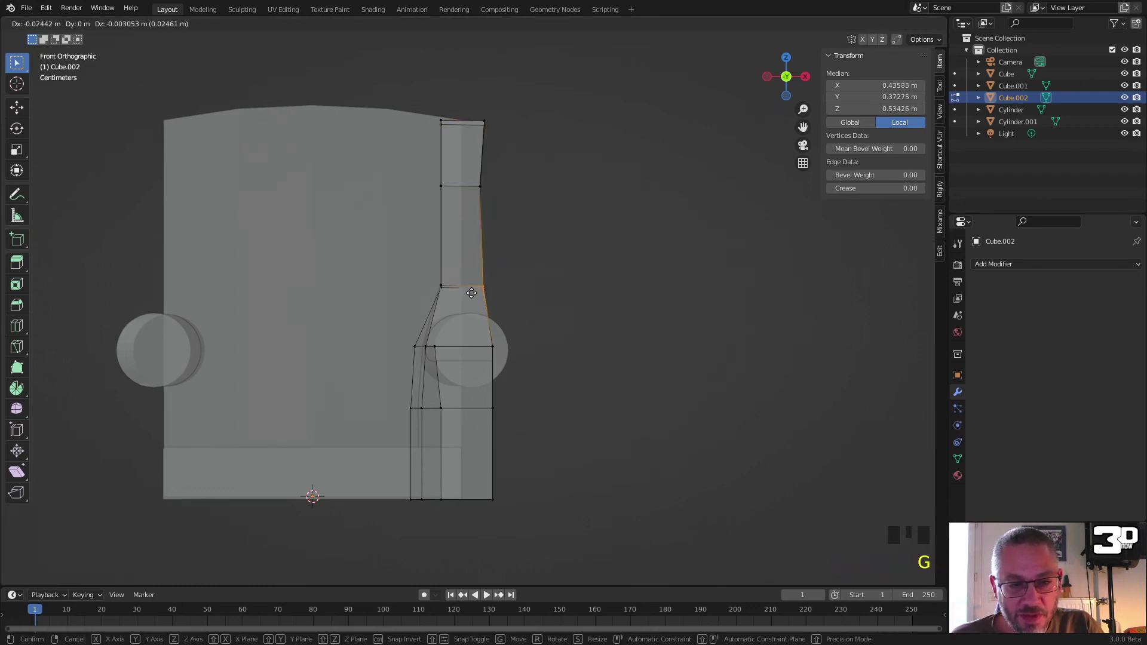
left_click(472, 264)
Step: Move the upper bend's outer vertices out to about X 0.44 m and Z 0.795 m, and turn X-ray off
left_click(473, 186)
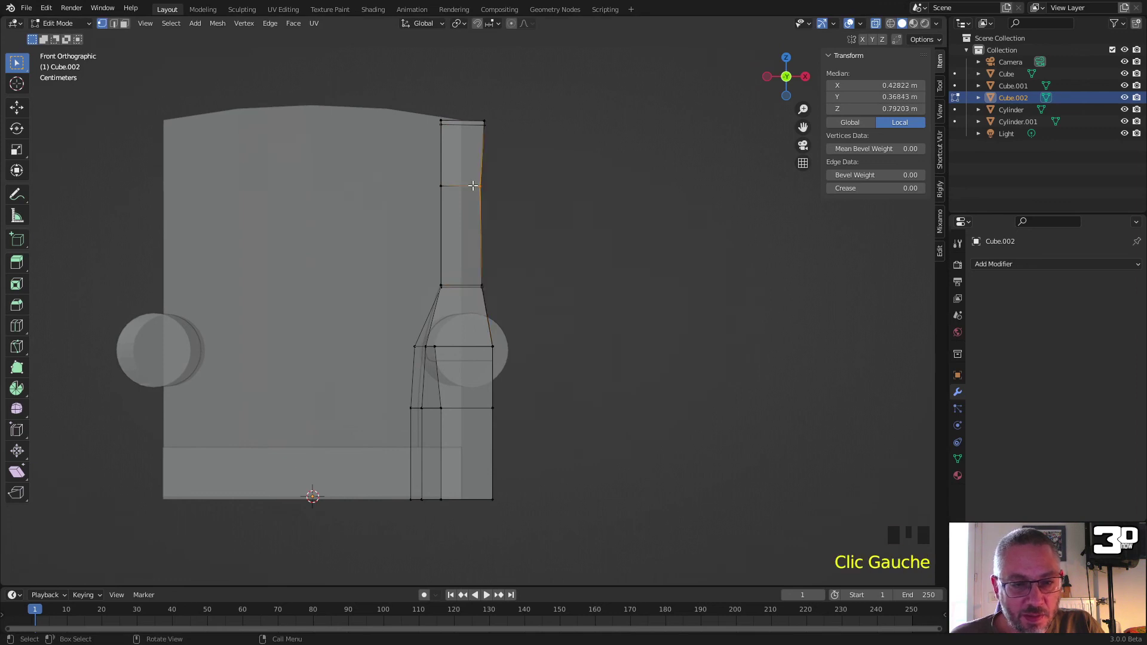
key("g")
left_click(479, 187)
middle_click_drag(479, 187, 579, 227)
key("alt+z")
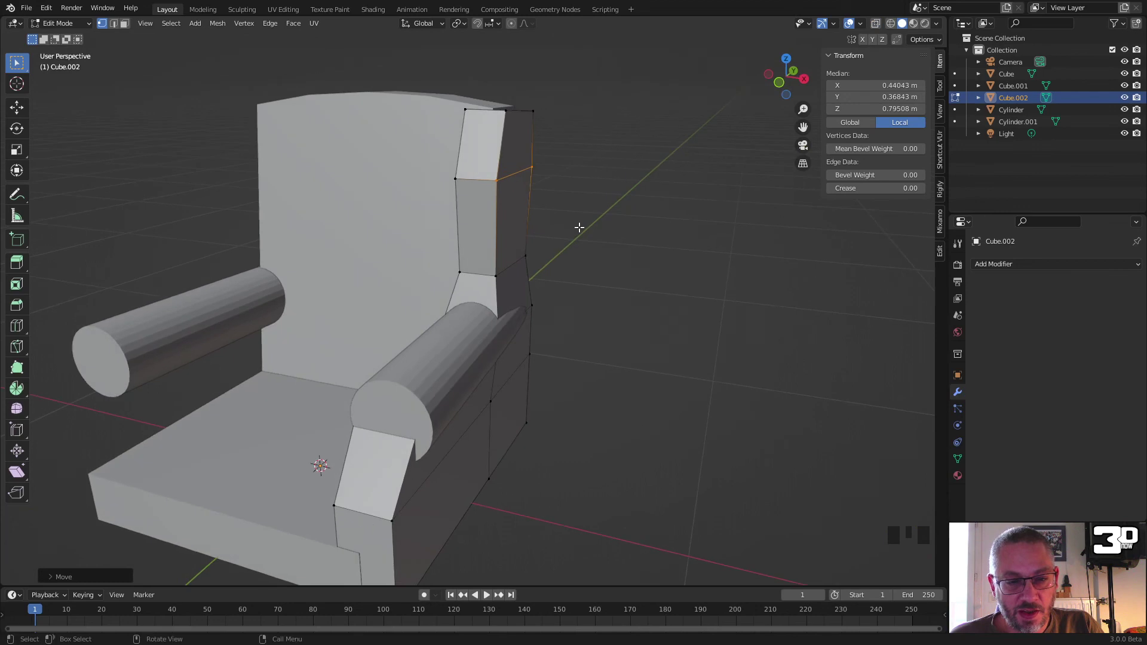
Step: Move the outer vertices of the side piece's lower bend about 0.02 m outward along X and return to Object Mode
left_click(496, 274)
left_click(525, 257, "shift")
key("g")
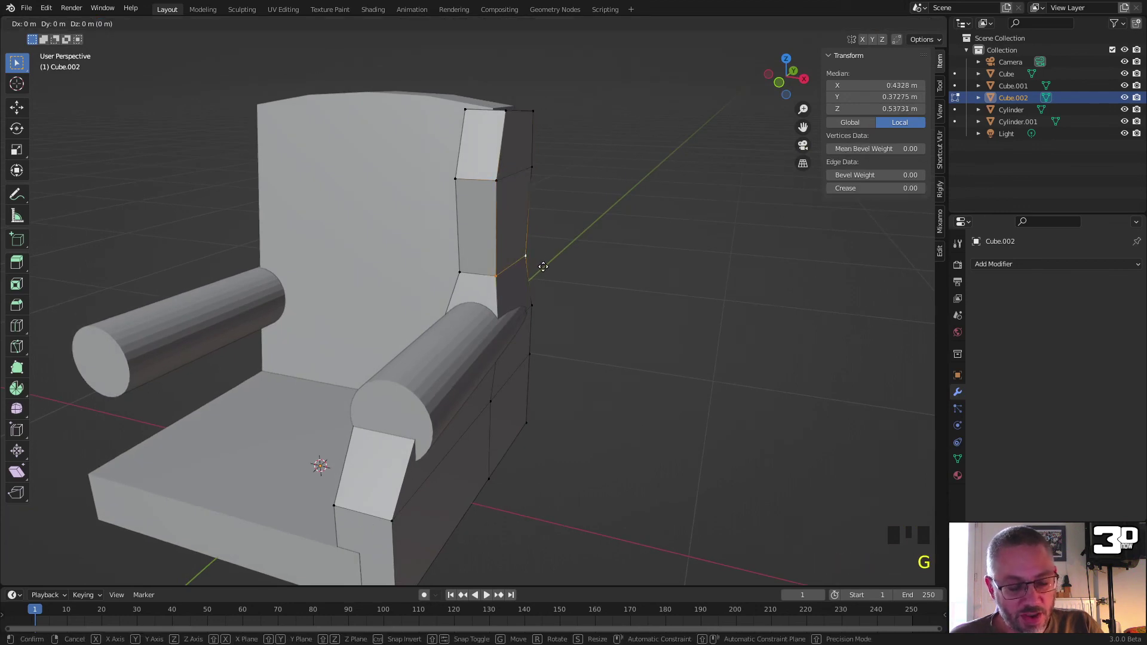
key("x")
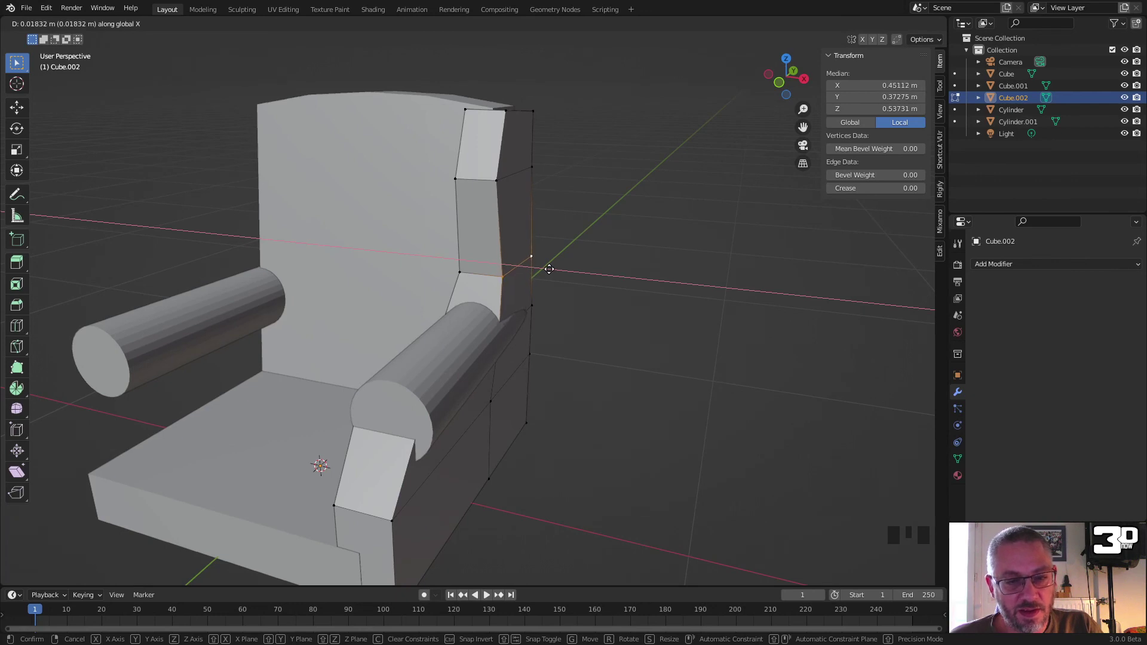
left_click(551, 269)
middle_click_drag(550, 267, 599, 256)
scroll(536, 291, "down", 4)
middle_click_drag(537, 291, 461, 319)
key("Tab")
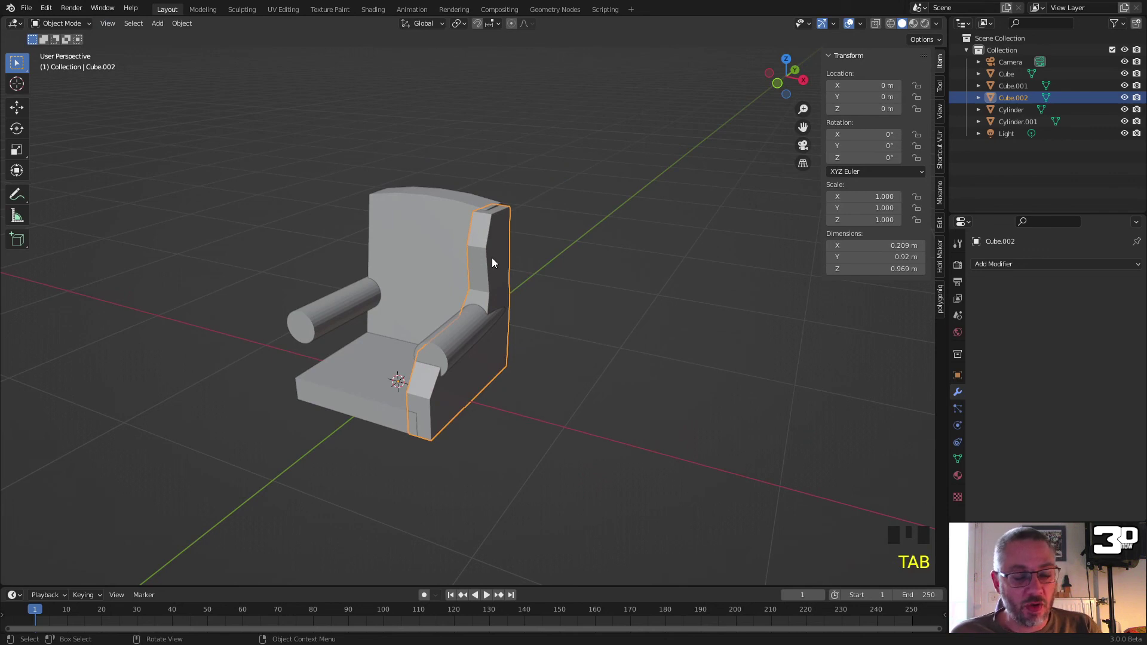
Step: Copy and paste the side piece, then mirror the copy across global X to form the opposite side
key("ctrl+c")
key("ctrl+v")
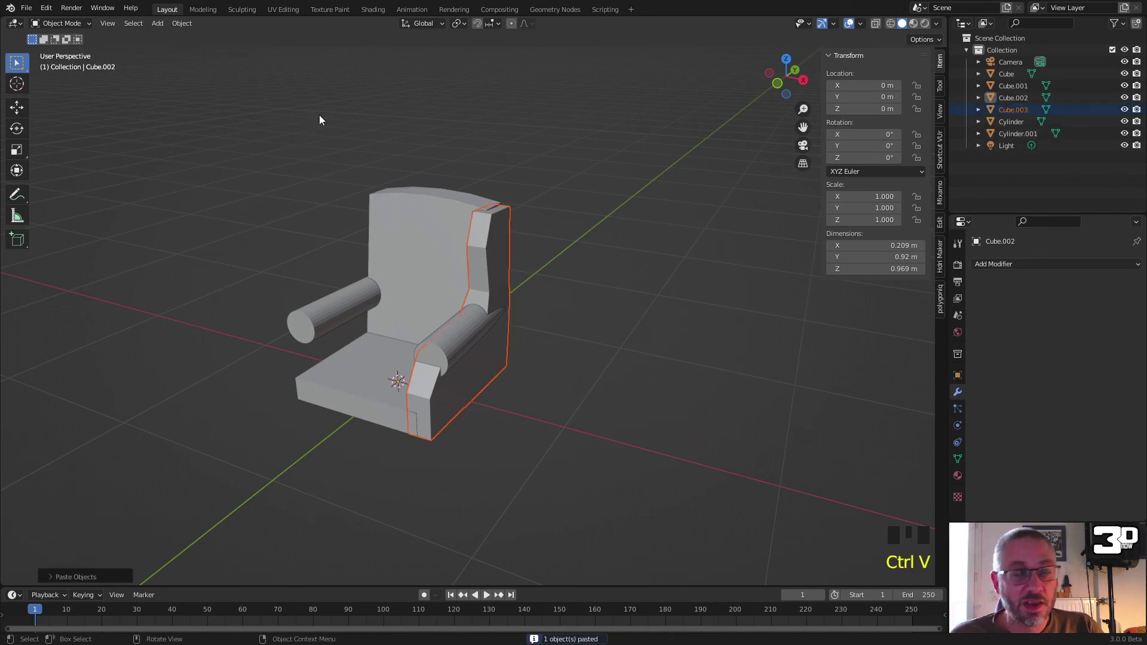
left_click(190, 23)
mouse_move(228, 62)
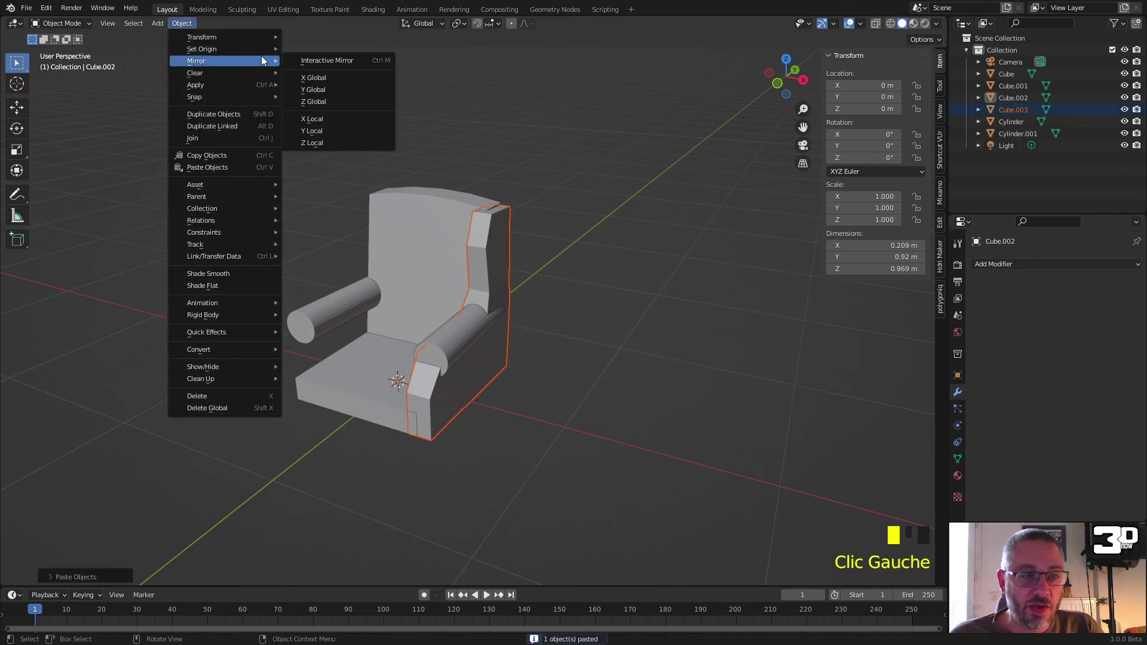
left_click(322, 78)
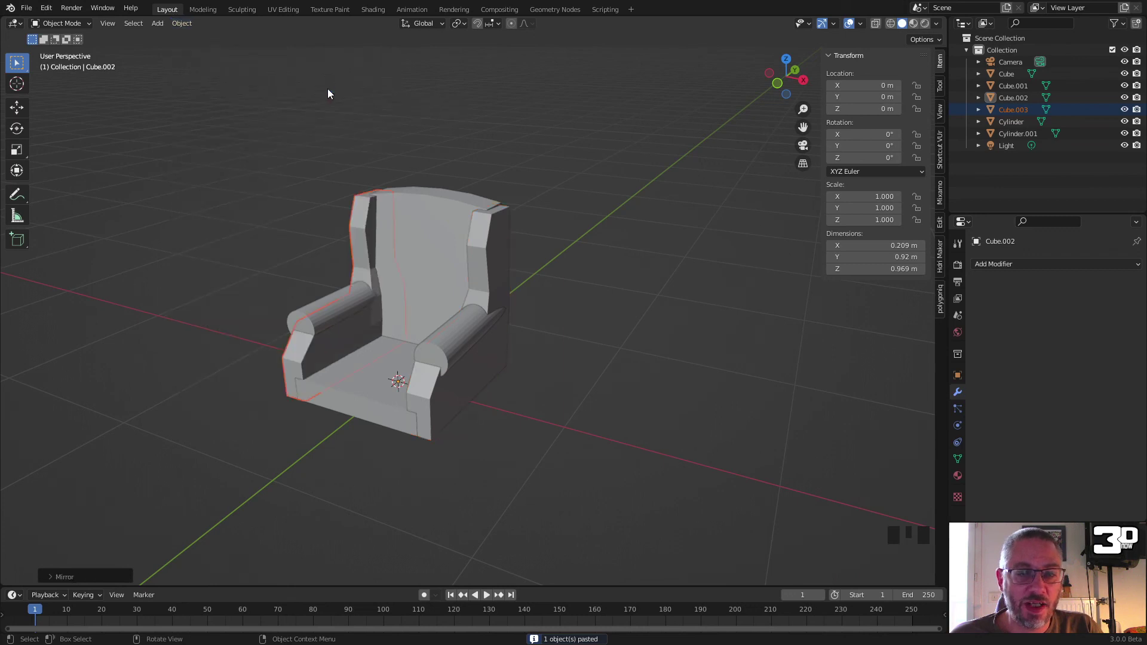
left_click(302, 233)
middle_click_drag(303, 233, 501, 246)
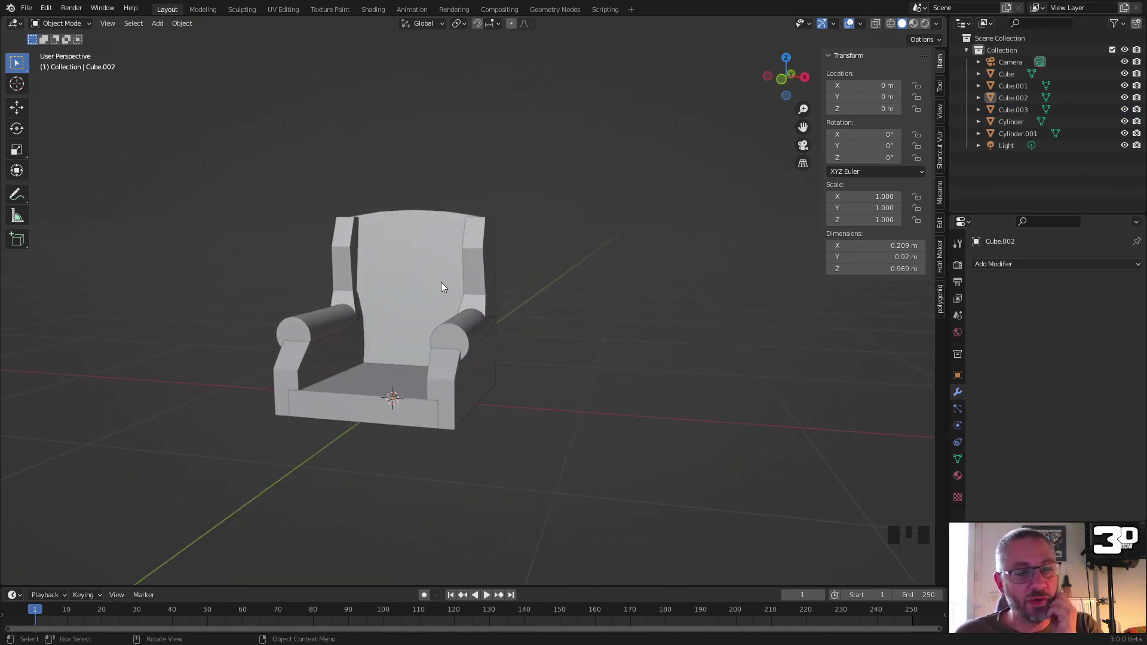
Step: Select all the armchair parts and set the Remesh voxel size to 0.01 m in the mesh data properties
left_click_drag(235, 192, 540, 432)
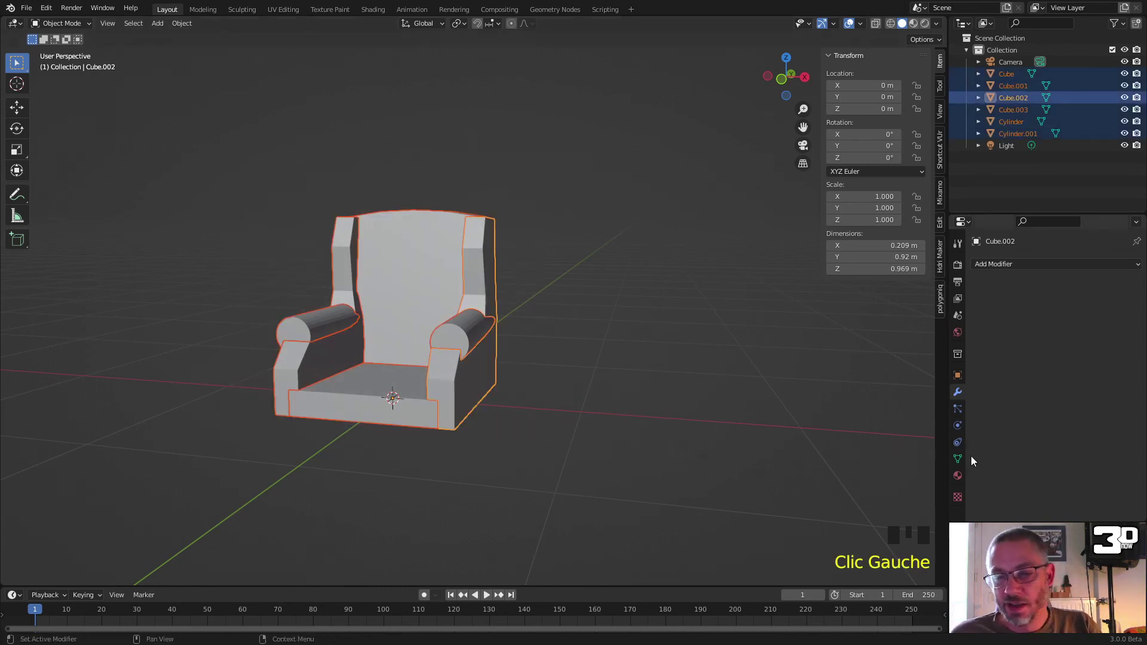
left_click(998, 263)
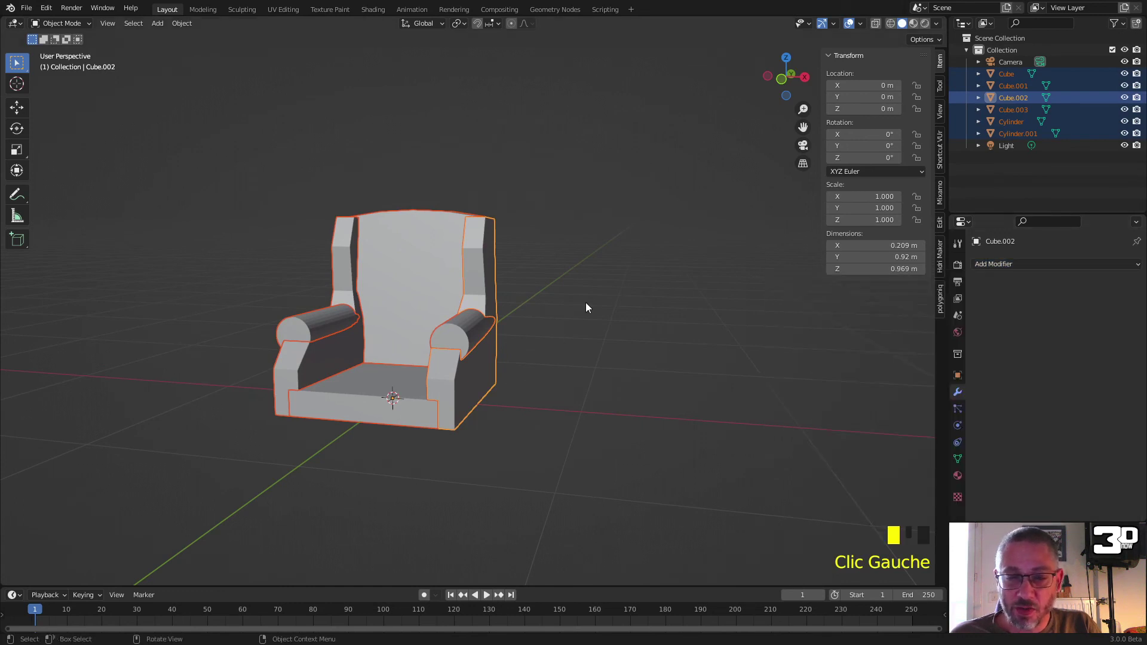
left_click(957, 459)
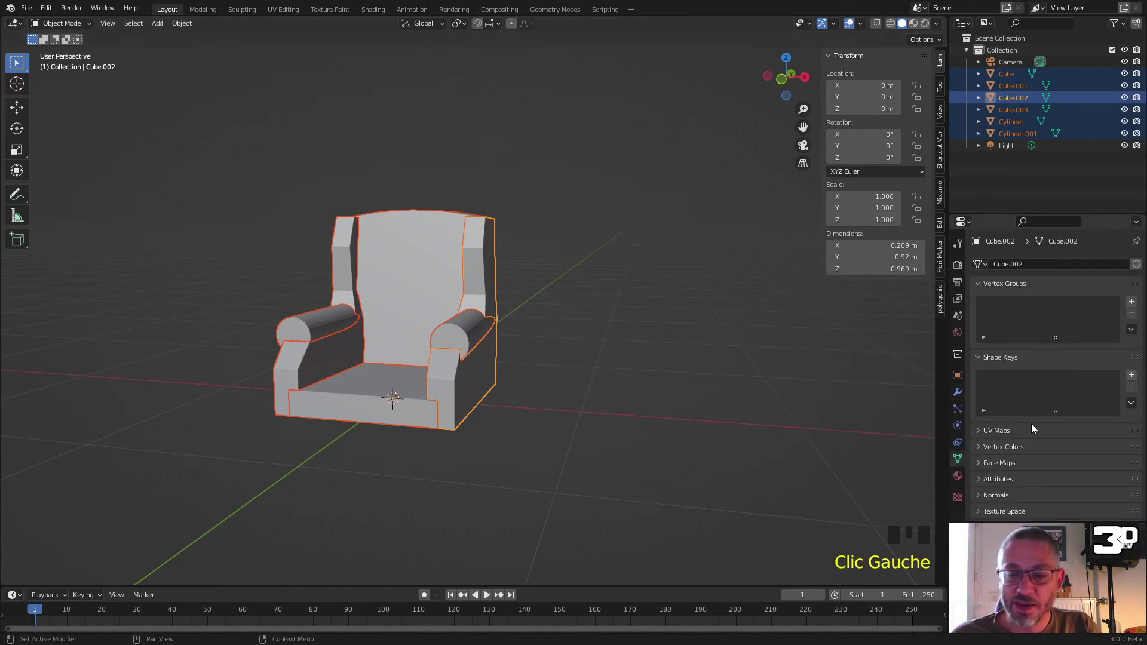
scroll(1031, 428, "down", 7)
left_click(1001, 482)
scroll(1001, 482, "down", 4)
scroll(1001, 483, "down", 4)
left_click(1091, 398)
key("BackSpace")
type(".01")
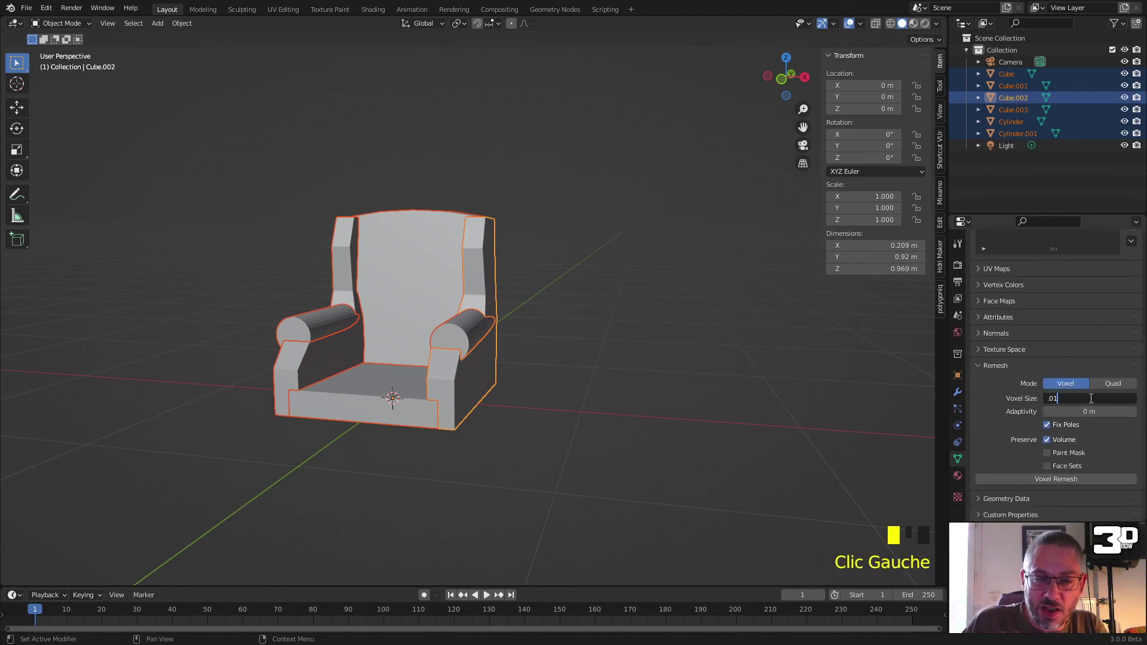
key("Return")
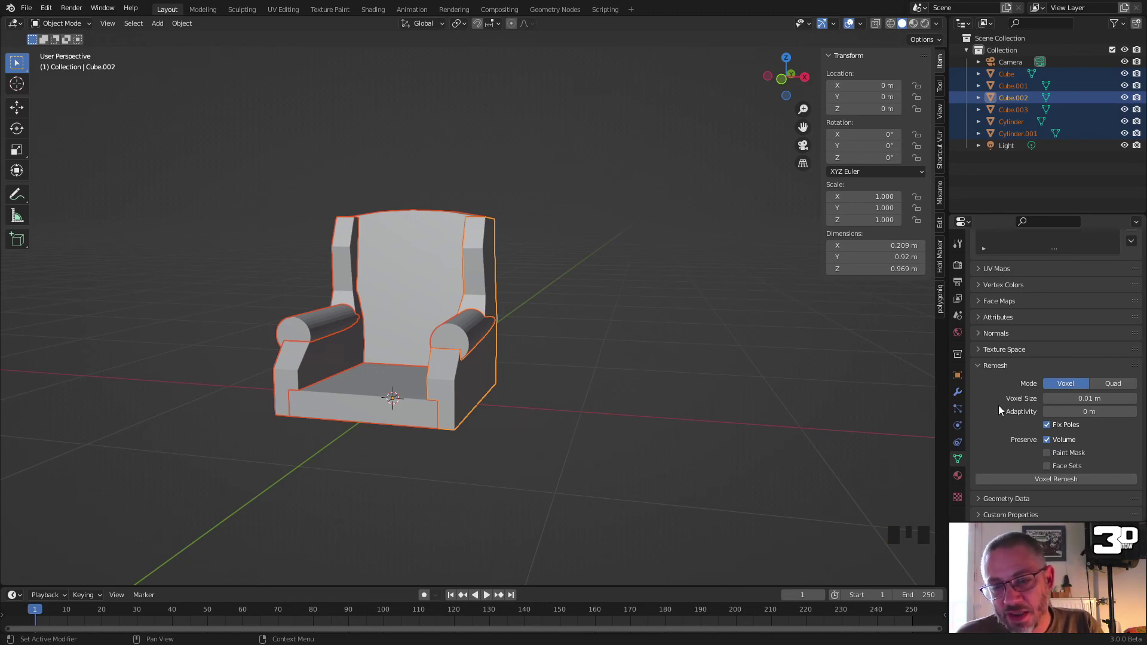
Step: Try a voxel remesh with Preserve Volume enabled on the separate armchair parts, and undo it
left_click(1047, 441)
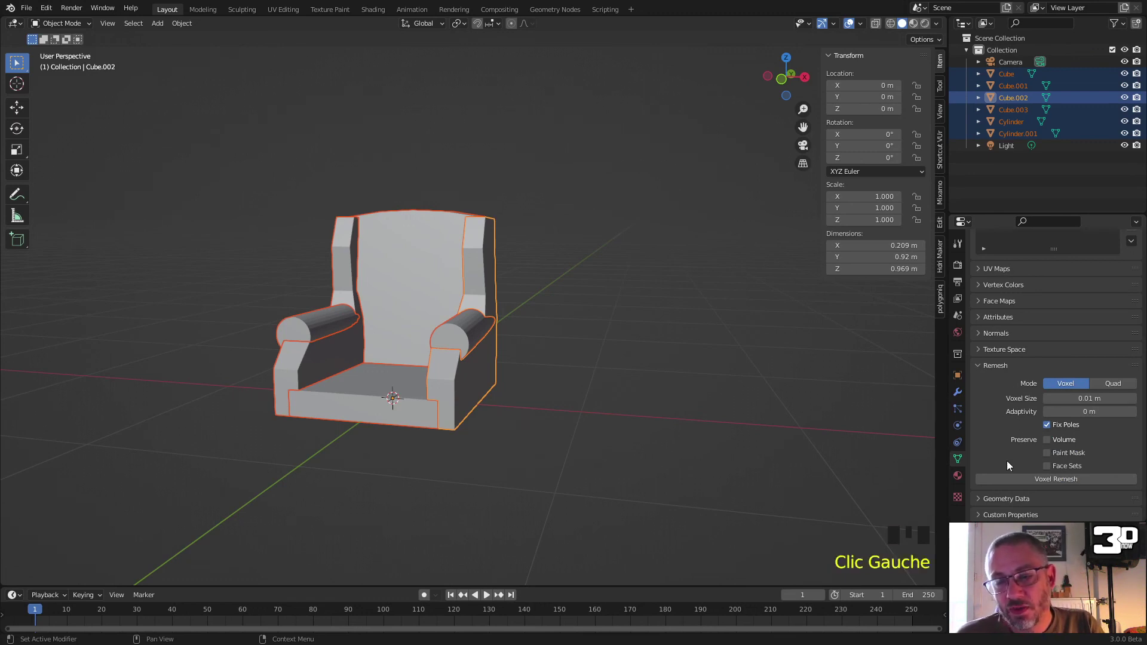
left_click(1047, 441)
left_click(1026, 479)
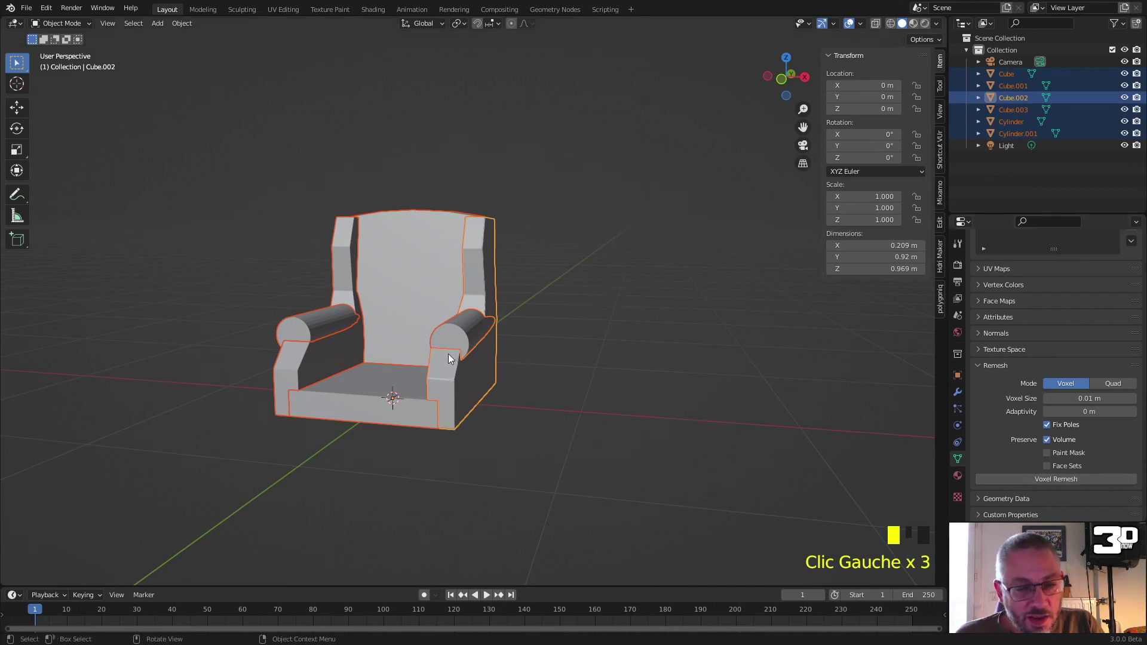
key("ctrl+z")
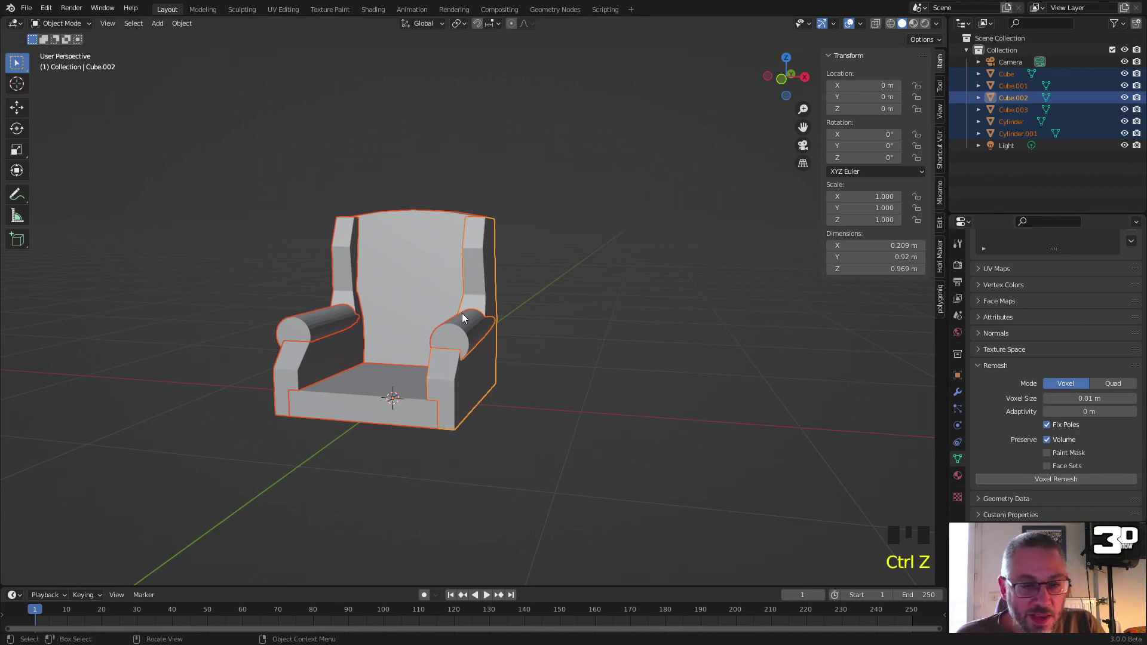
Step: Join the selected armchair parts into one object and voxel-remesh it
left_click(181, 23)
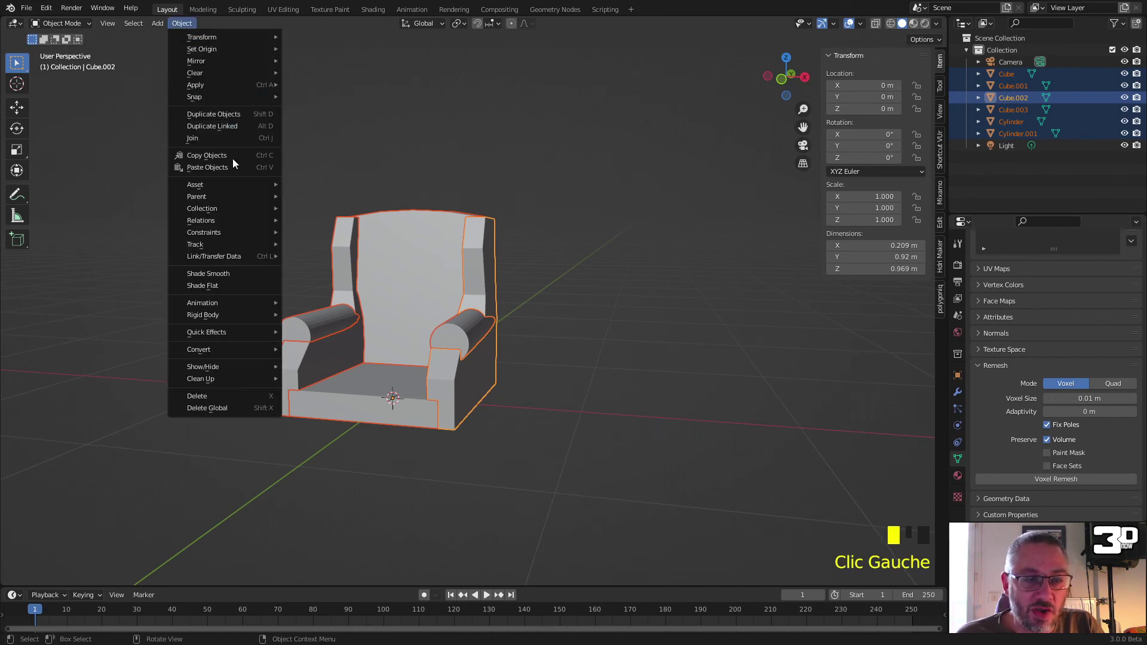
left_click(228, 138)
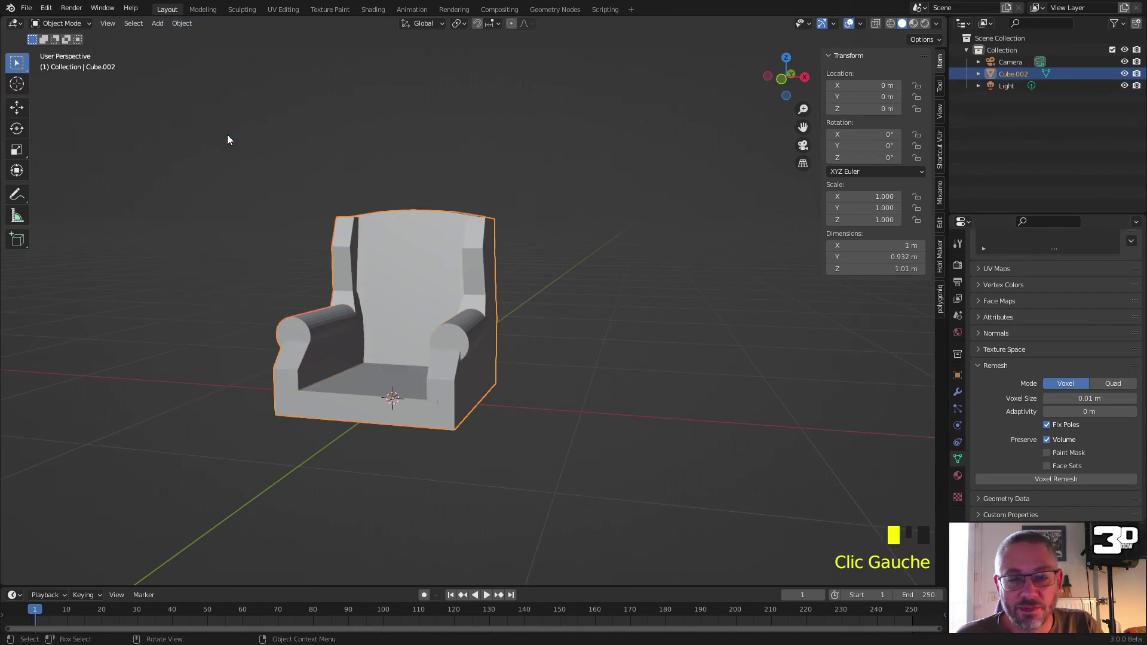
left_click(1035, 478)
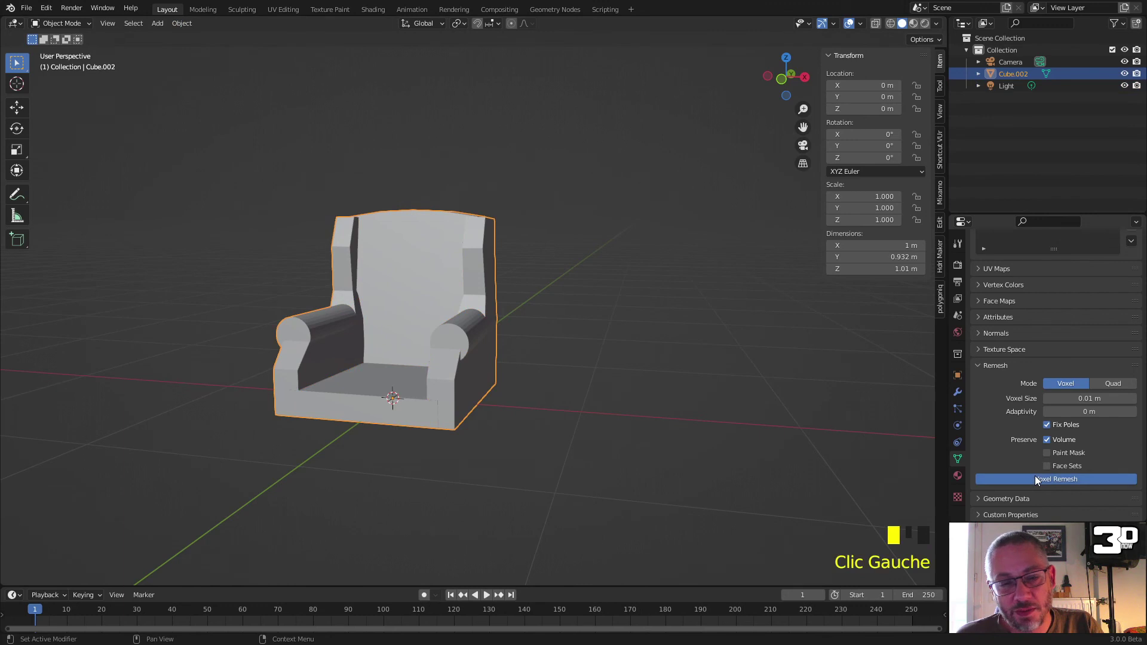
scroll(489, 363, "up", 4)
middle_click_drag(488, 364, 531, 292)
scroll(532, 291, "down", 2)
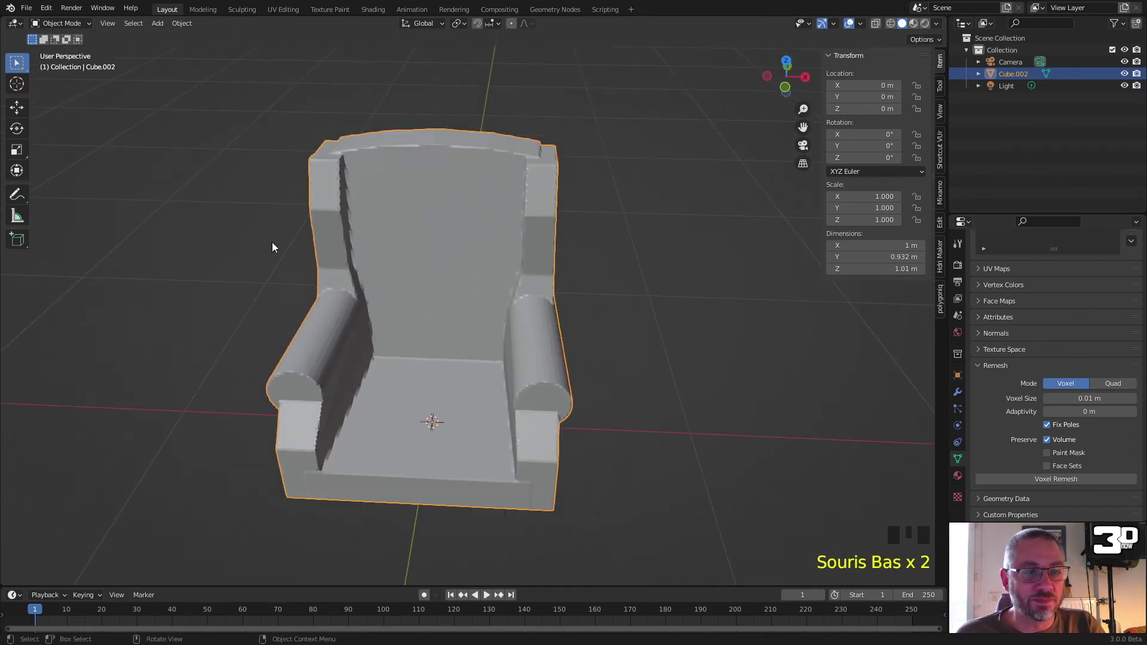
Step: Switch the remeshed armchair to Sculpt Mode and view it from a front three-quarter angle
left_click(60, 23)
left_click(70, 63)
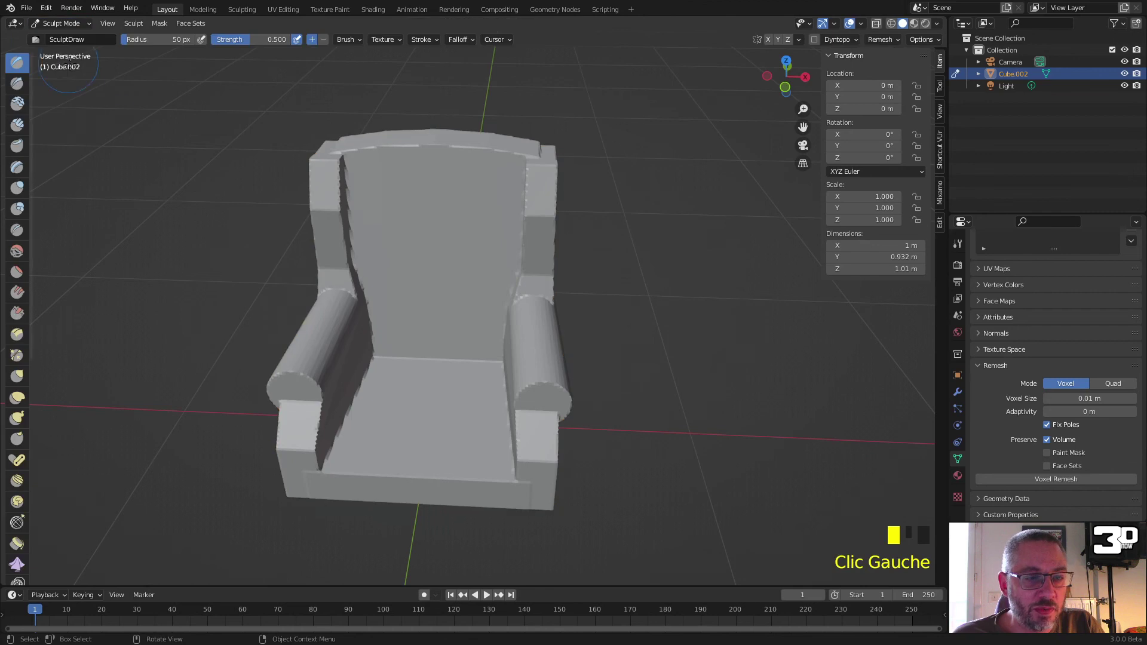
mouse_move(403, 259)
middle_mouse_down("shift")
mouse_move(495, 223)
mouse_move(445, 213)
mouse_move(450, 199)
middle_mouse_up("shift")
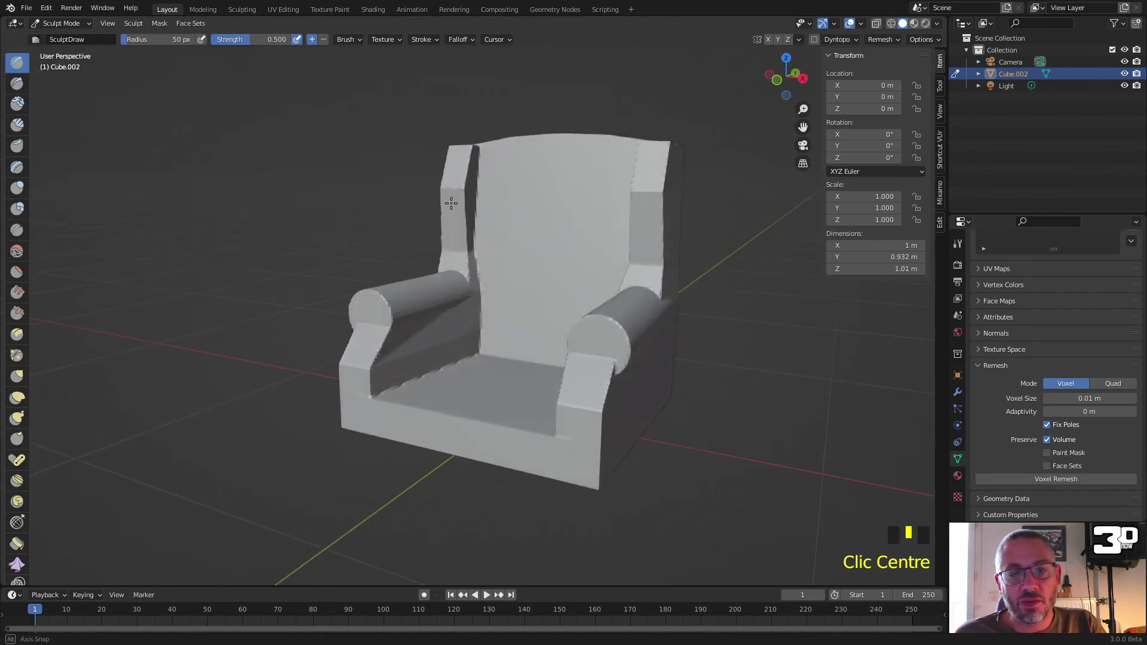